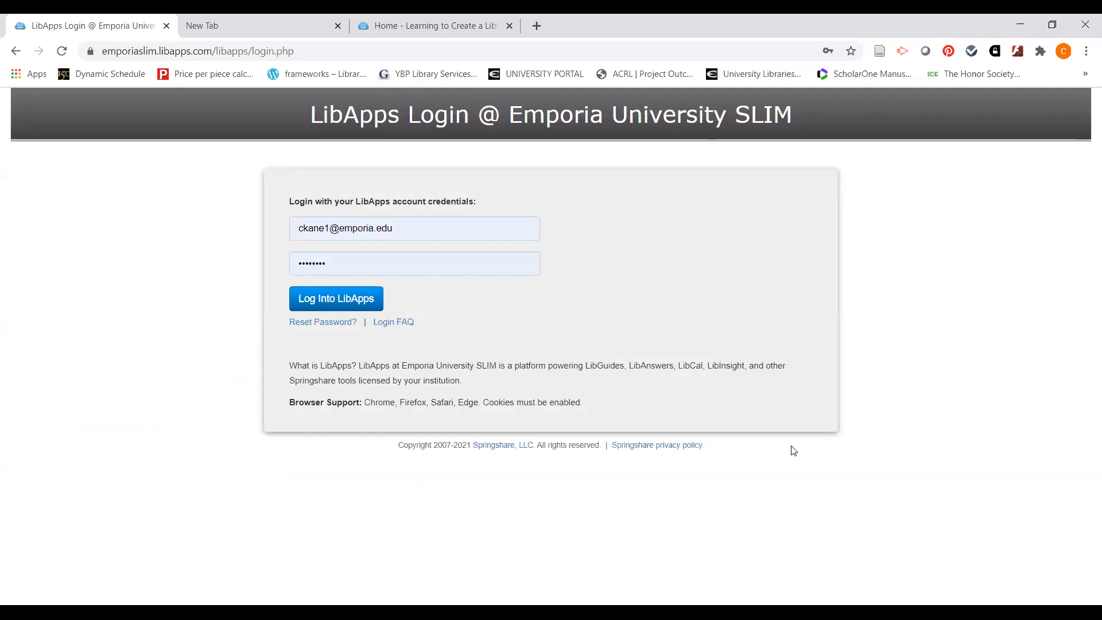
# Log into LibApps with the prefilled account credentials and open the LibGuides admin interface
pyautogui.click(366, 303)
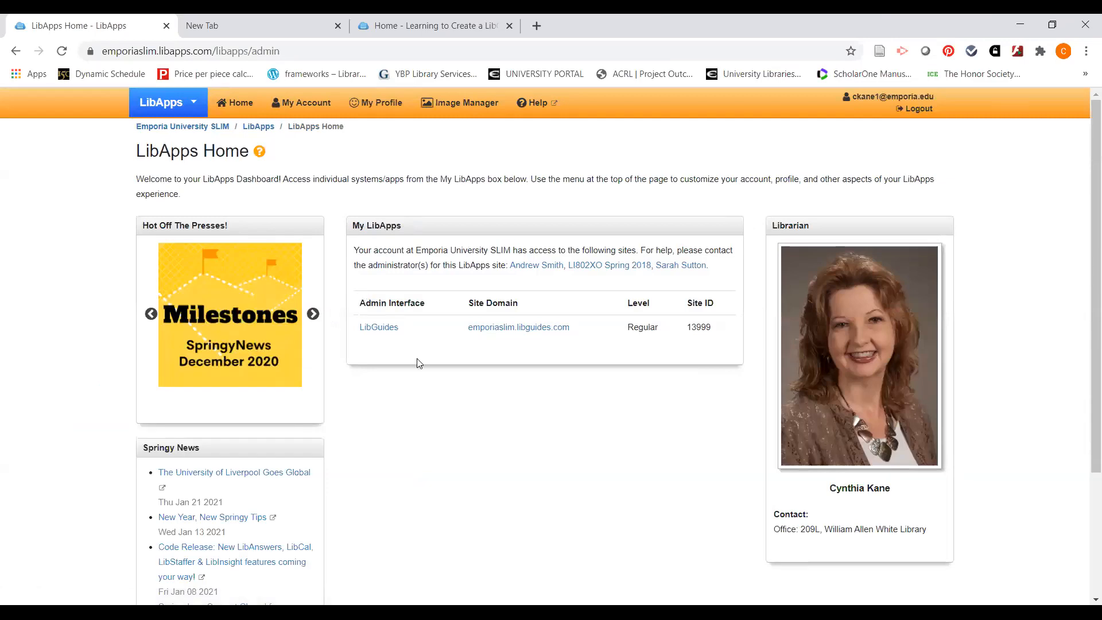
pyautogui.click(378, 327)
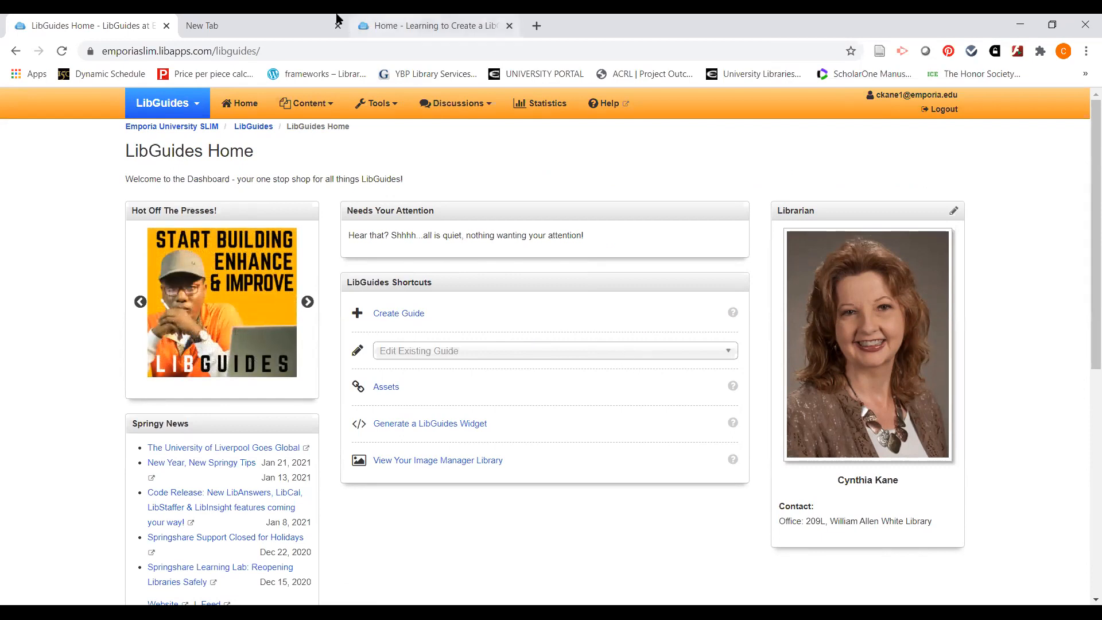
# Load emporia.edu/library in the blank browser tab and open the library's Research Guides list
pyautogui.click(265, 21)
pyautogui.click(281, 51)
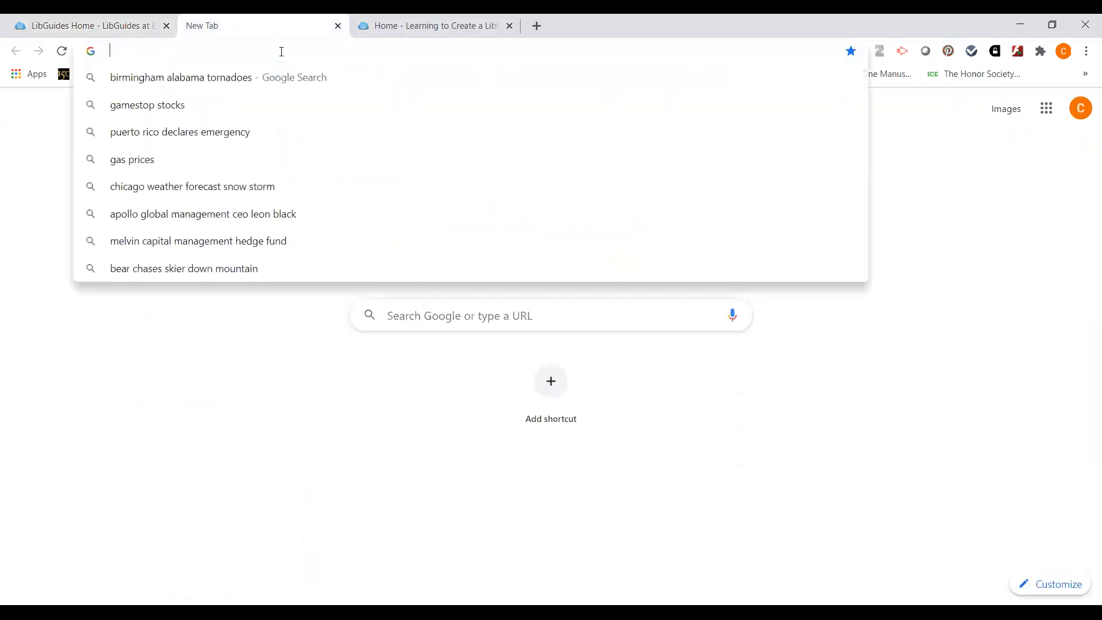
pyautogui.write('e')
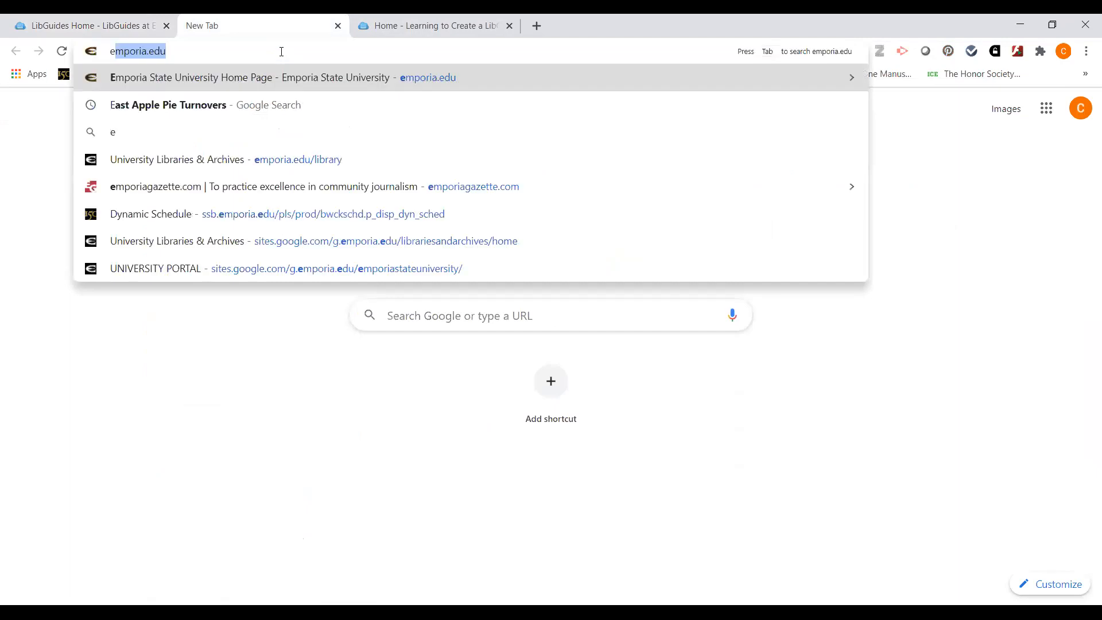
pyautogui.write('mporia.edu/l')
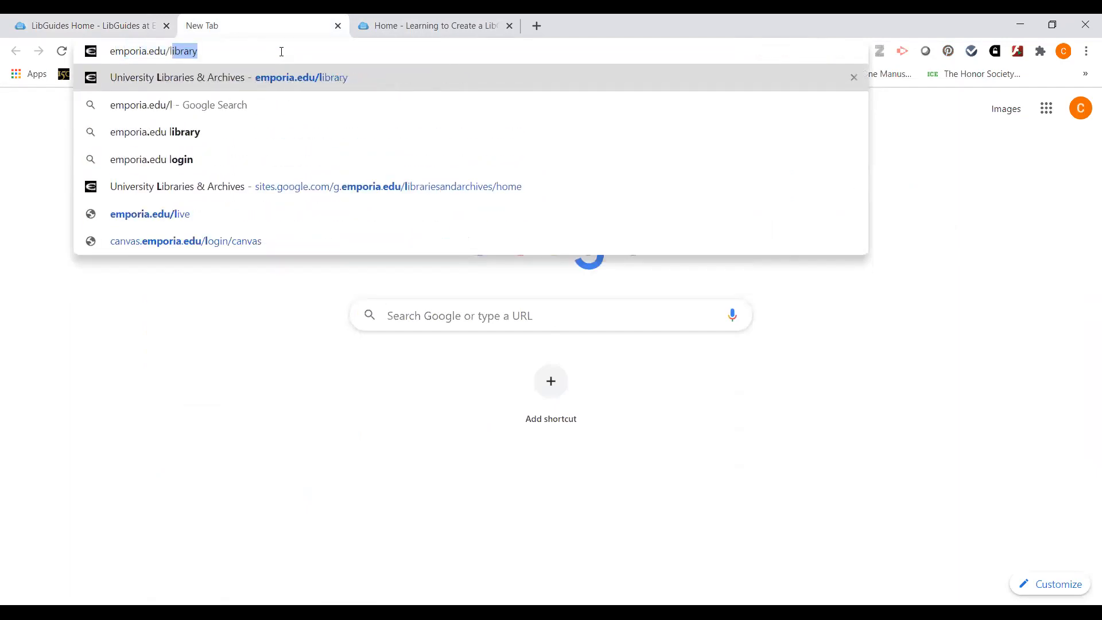
pyautogui.press('Return')
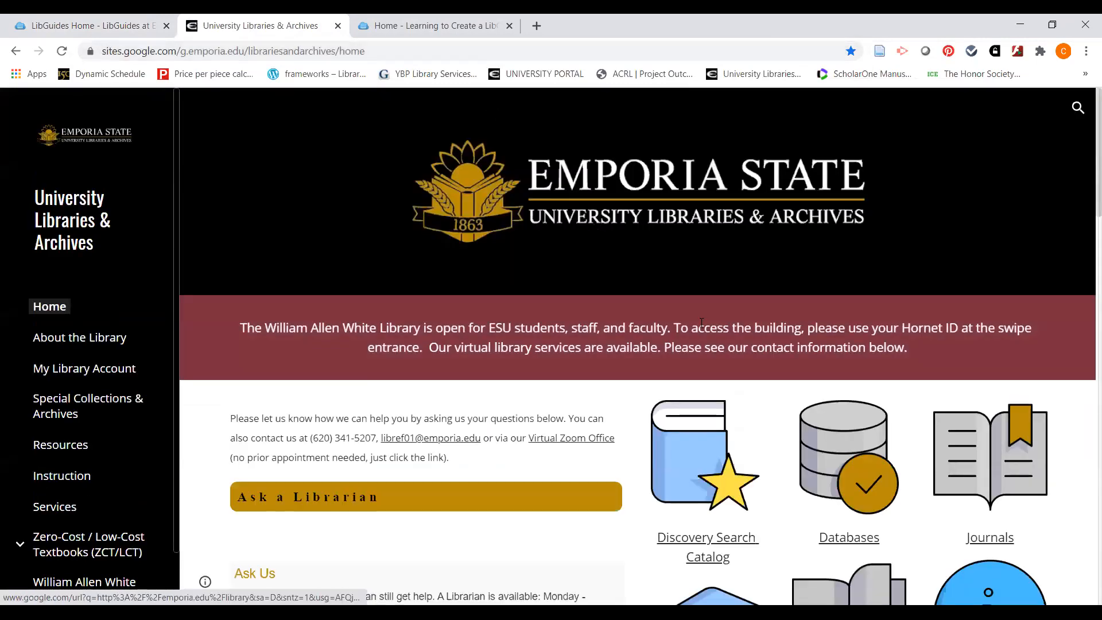
pyautogui.scroll(-2, 763, 435)
pyautogui.scroll(-1, 762, 435)
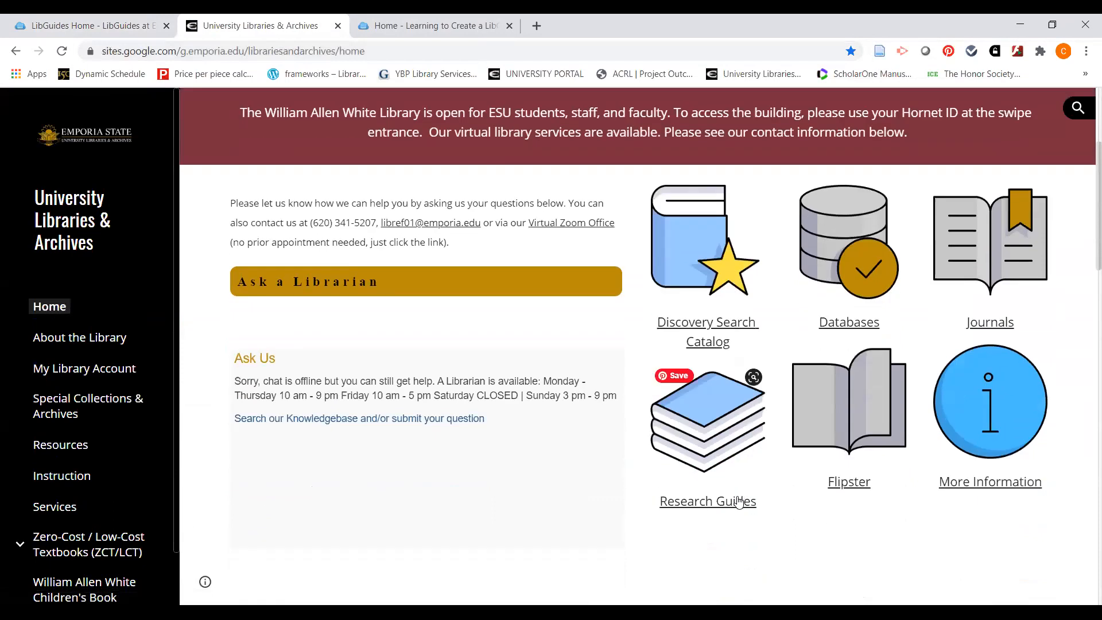
pyautogui.click(733, 503)
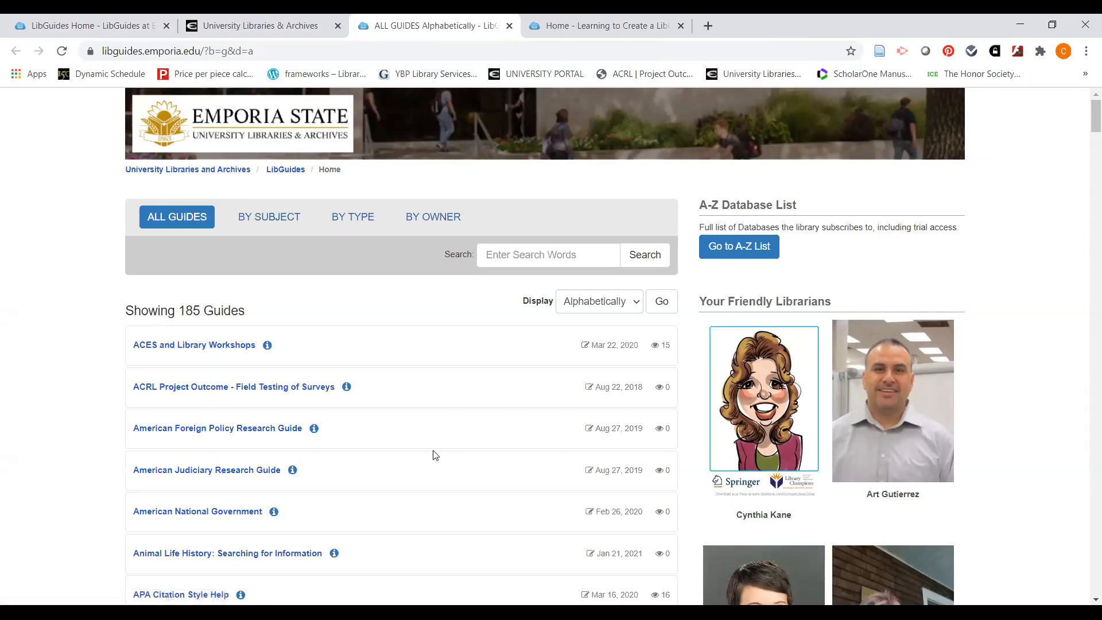
# Open the Art Resources for Research guide from the guide list and look over its home page
pyautogui.scroll(-1, 435, 455)
pyautogui.scroll(-2, 436, 455)
pyautogui.scroll(-1, 442, 453)
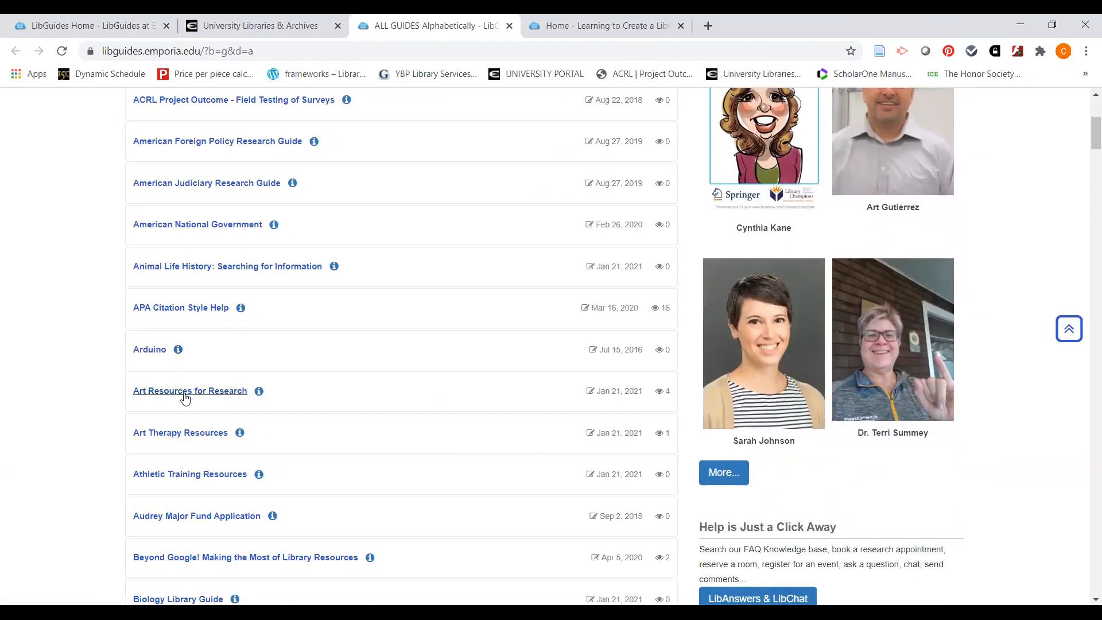
pyautogui.click(201, 393)
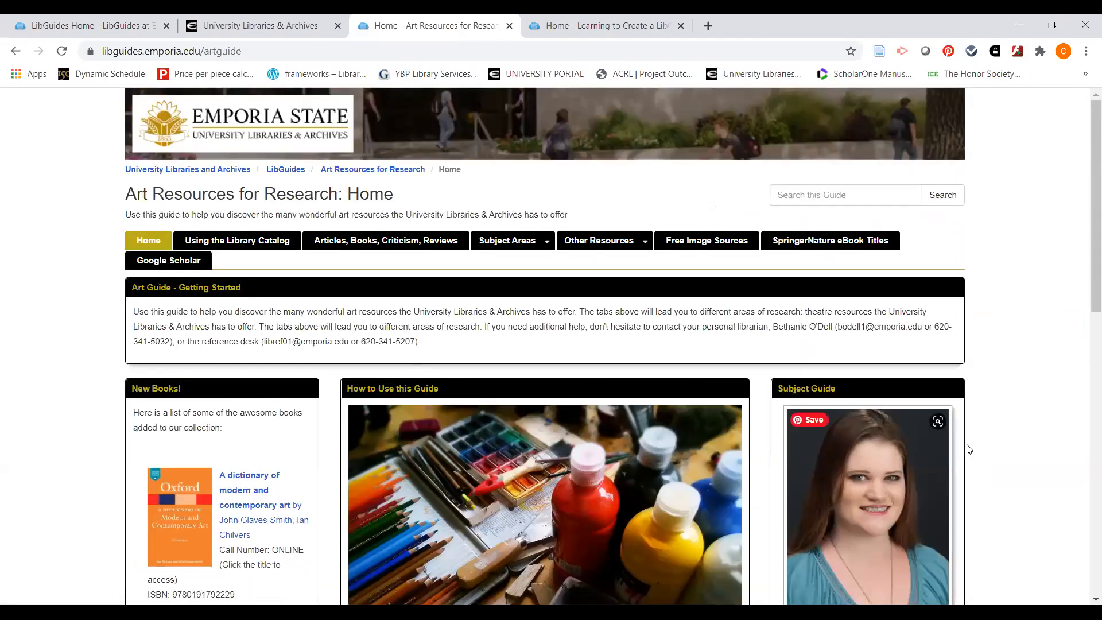
pyautogui.scroll(-1, 976, 444)
pyautogui.scroll(-1, 976, 445)
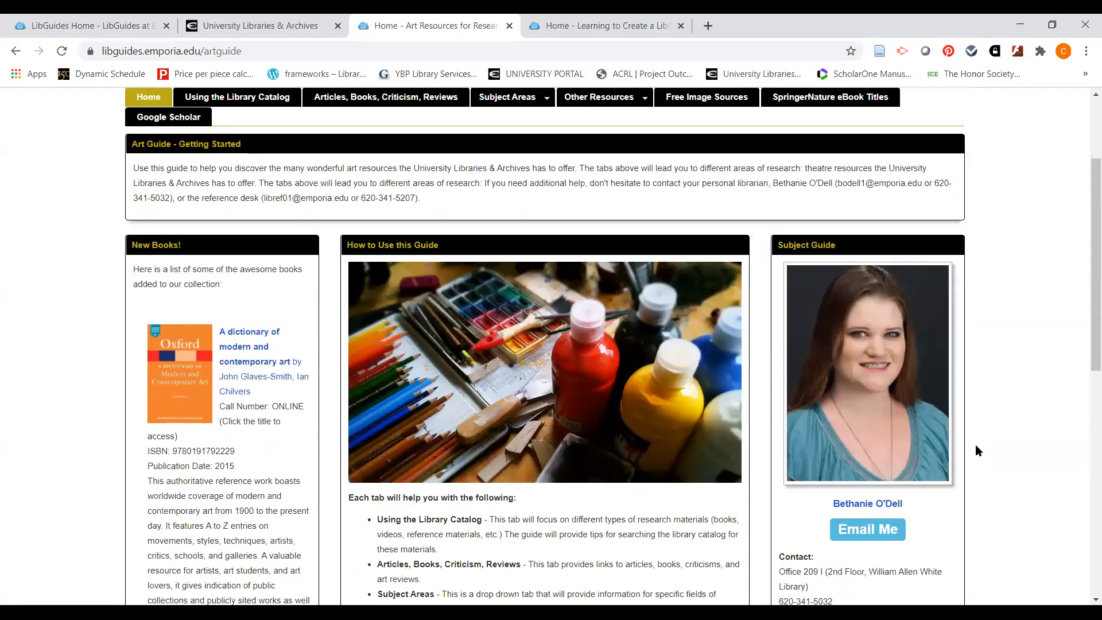
pyautogui.scroll(2, 975, 444)
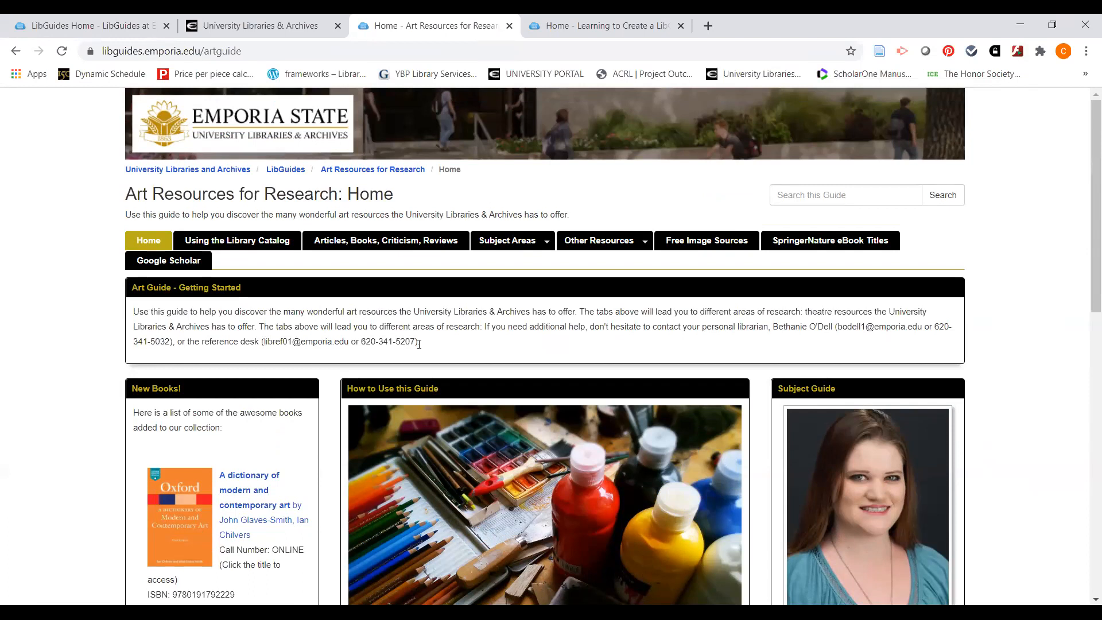
# Review the art guide's pages on using the library catalog, on articles, books, criticism and reviews, and on free image sources
pyautogui.click(246, 243)
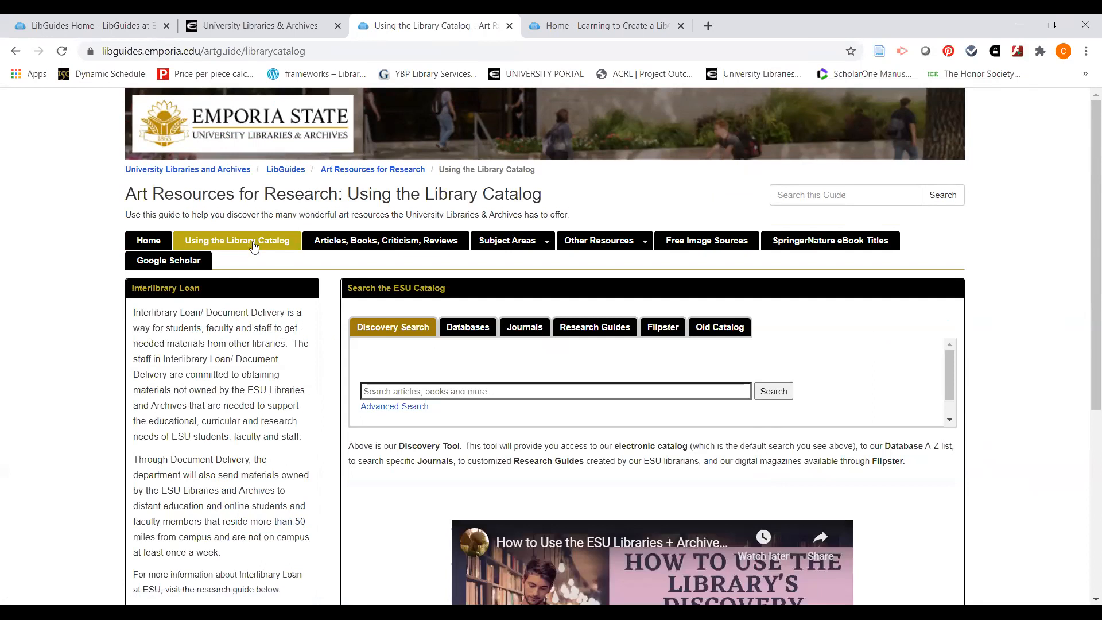
pyautogui.click(373, 247)
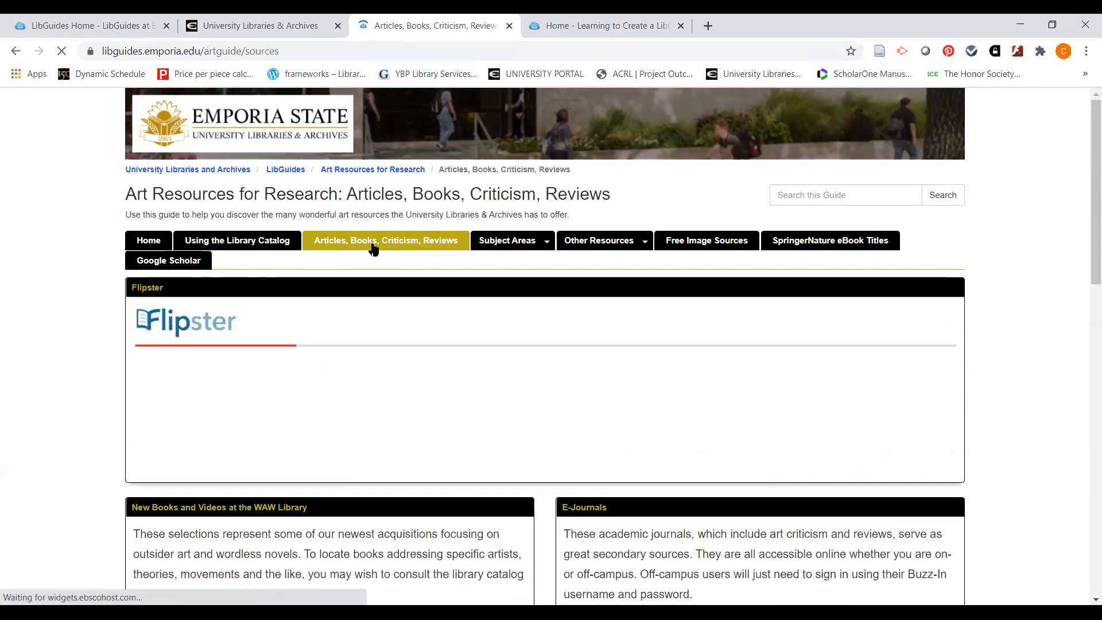
pyautogui.scroll(-3, 412, 446)
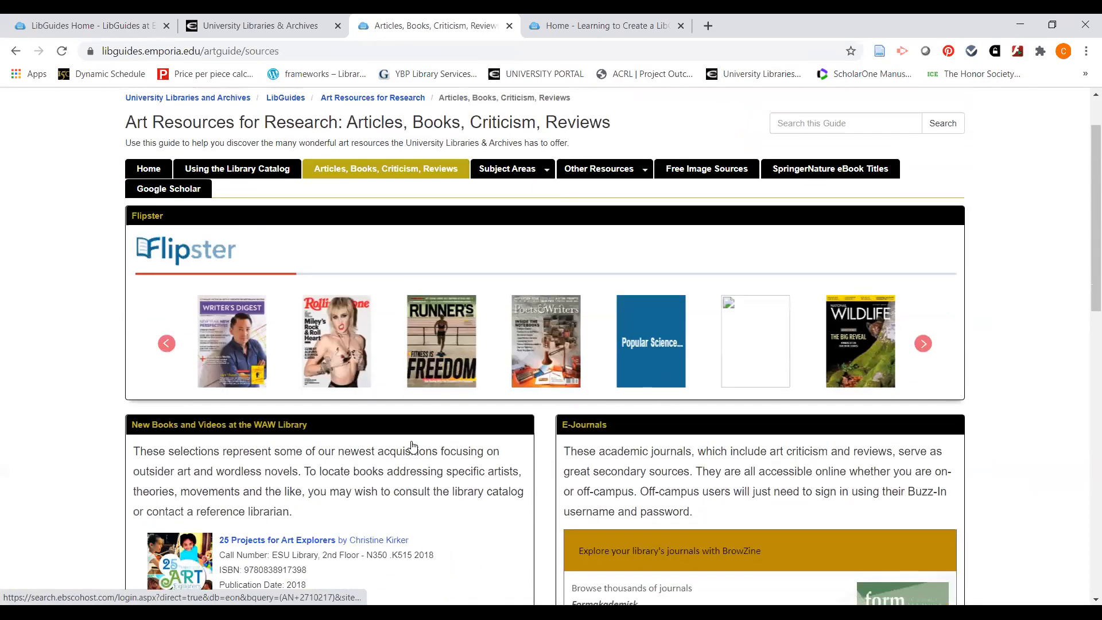
pyautogui.scroll(-2, 467, 443)
pyautogui.scroll(3, 609, 374)
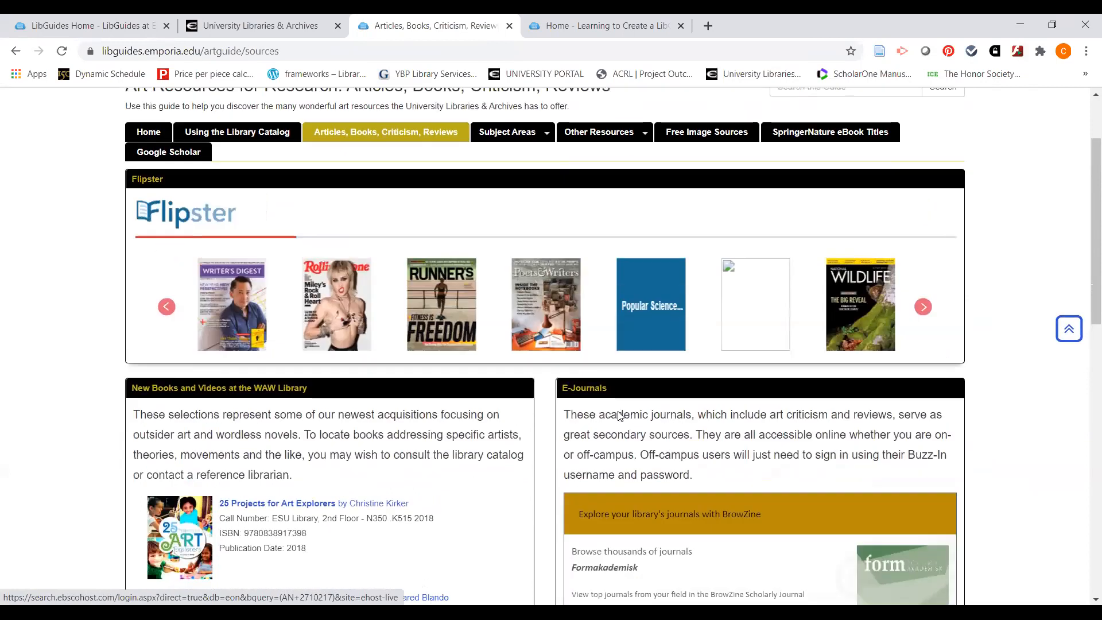
pyautogui.moveTo(539, 173)
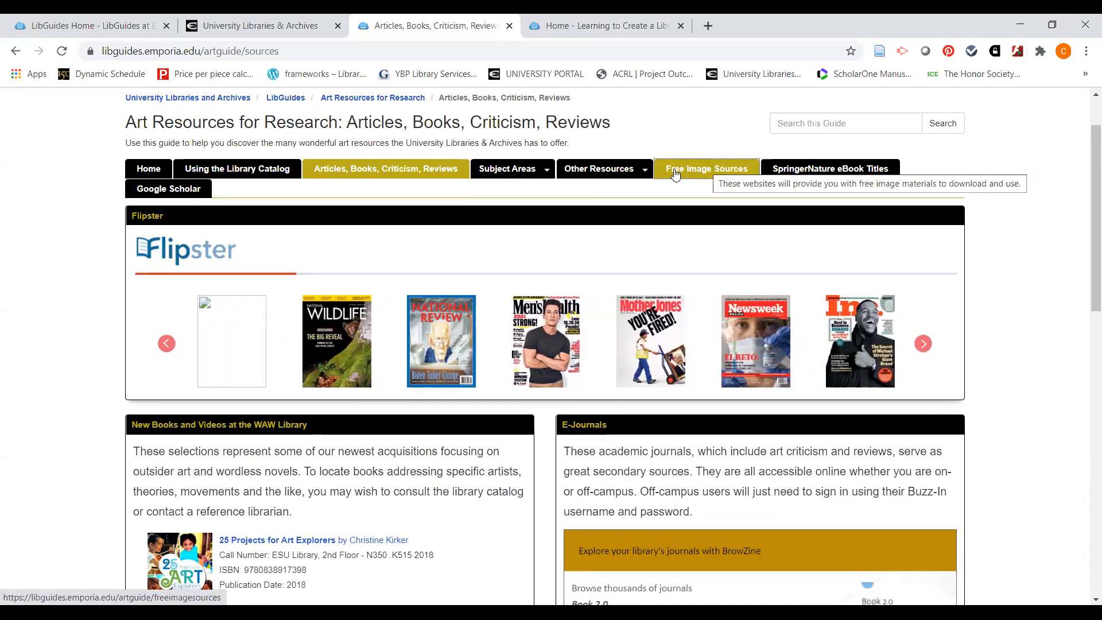
pyautogui.click(704, 173)
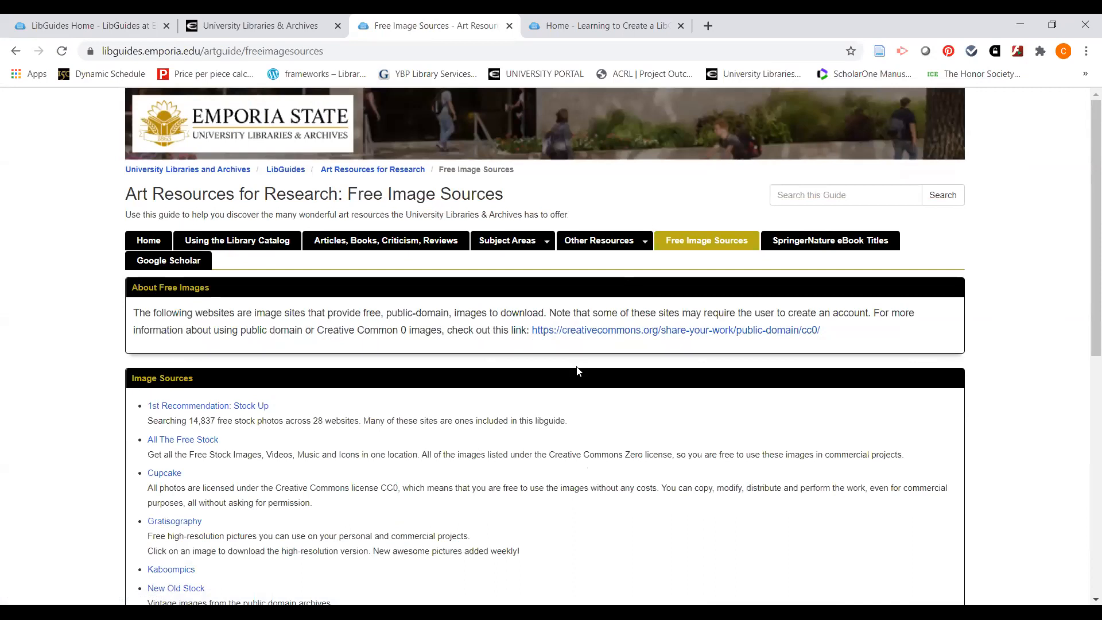
pyautogui.scroll(-1, 578, 370)
pyautogui.scroll(1, 577, 370)
# Return to the LibGuides dashboard and start a new guide with the name Psychology Resources
pyautogui.click(94, 26)
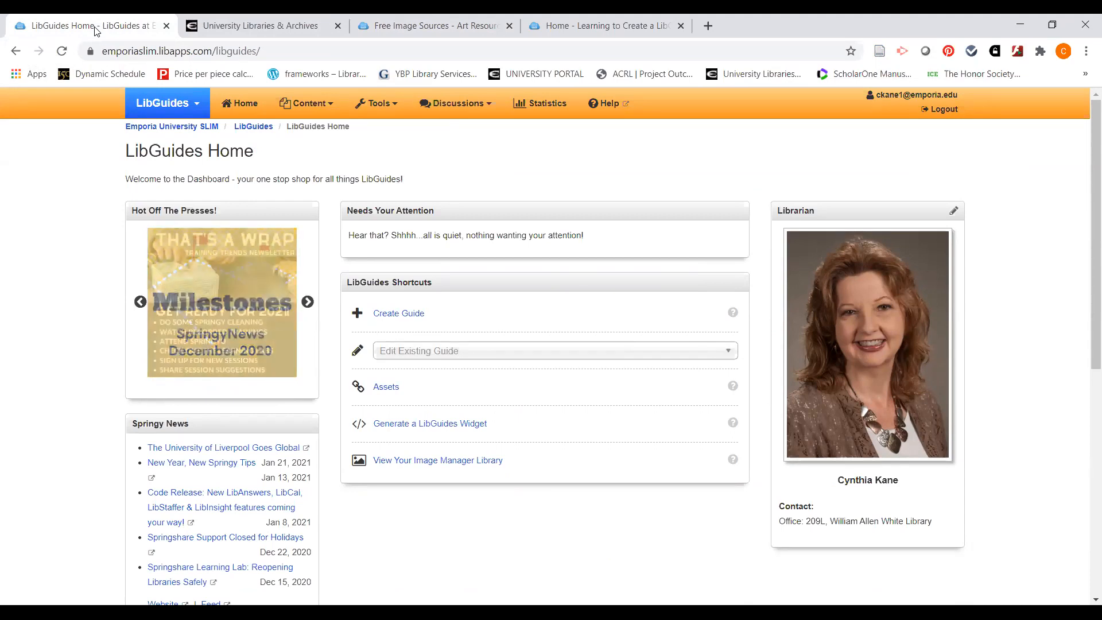
pyautogui.click(400, 319)
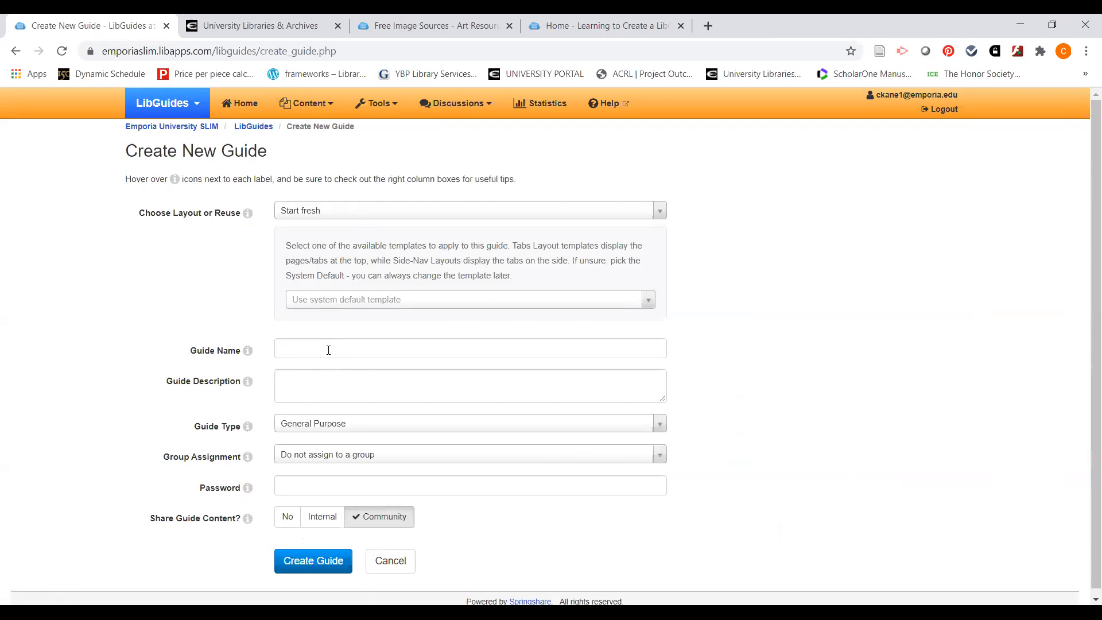
pyautogui.click(328, 350)
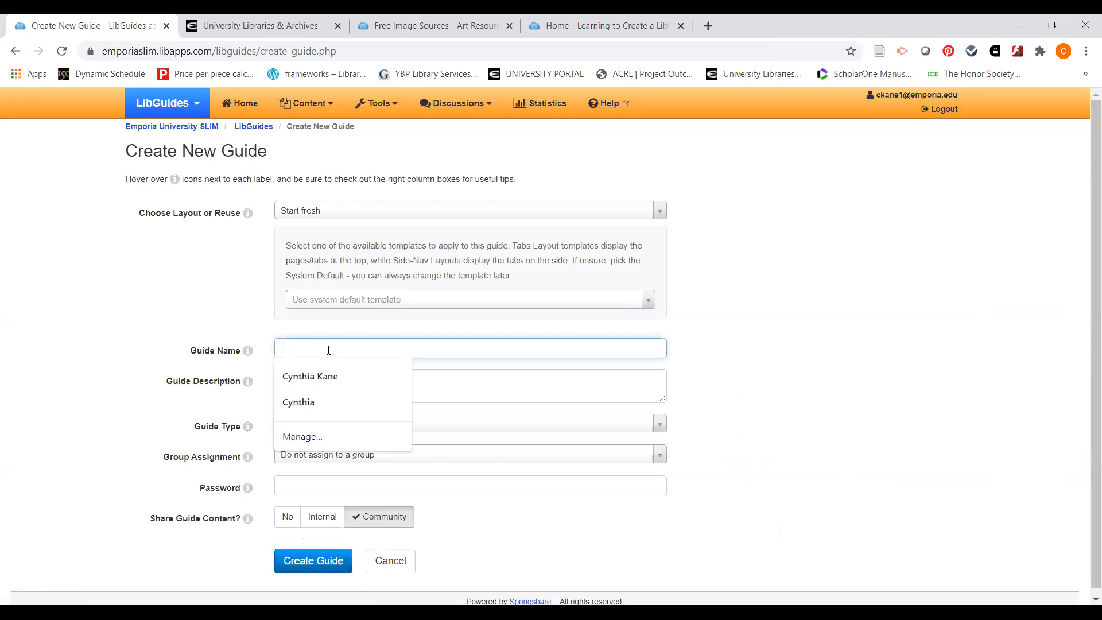
pyautogui.write('Psycholog')
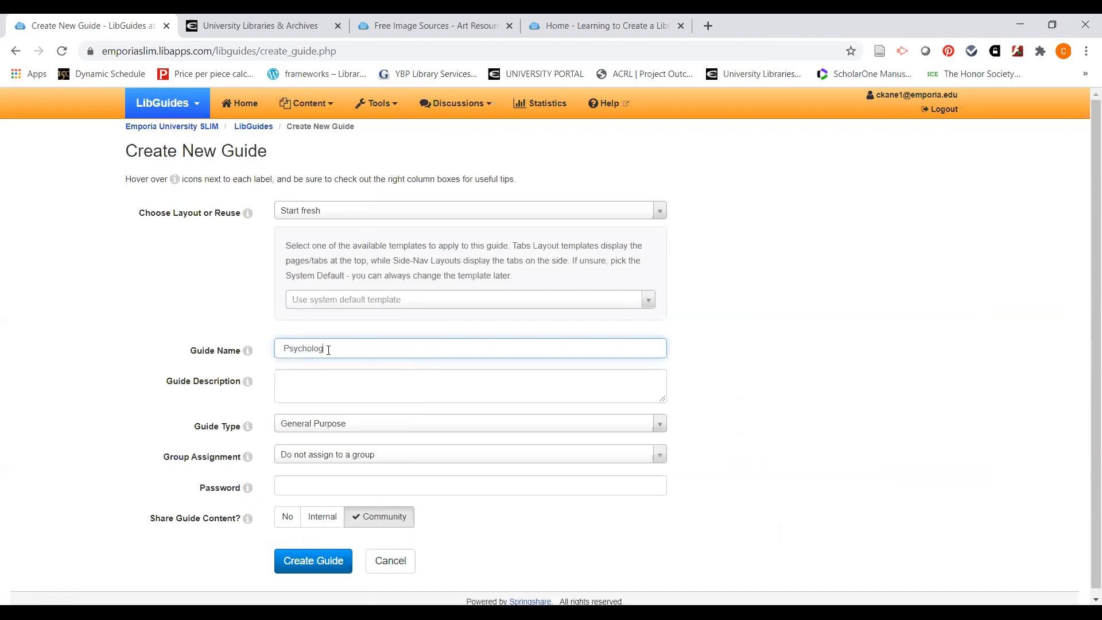
pyautogui.write('y Resources')
pyautogui.click(318, 379)
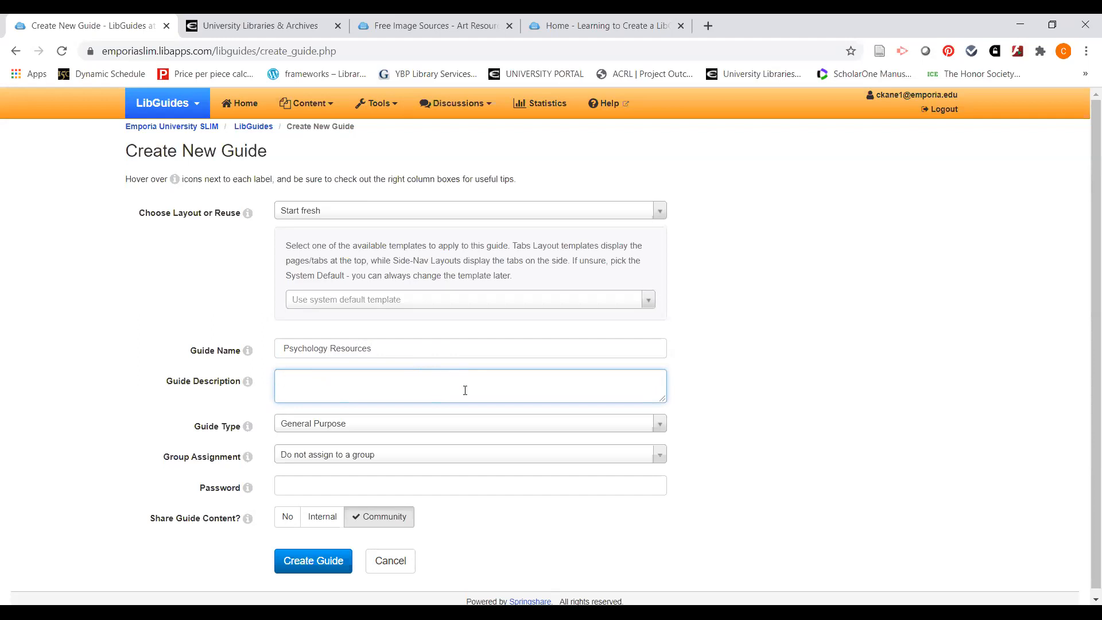
# Set the guide type to Subject Guide and create the guide
pyautogui.click(660, 429)
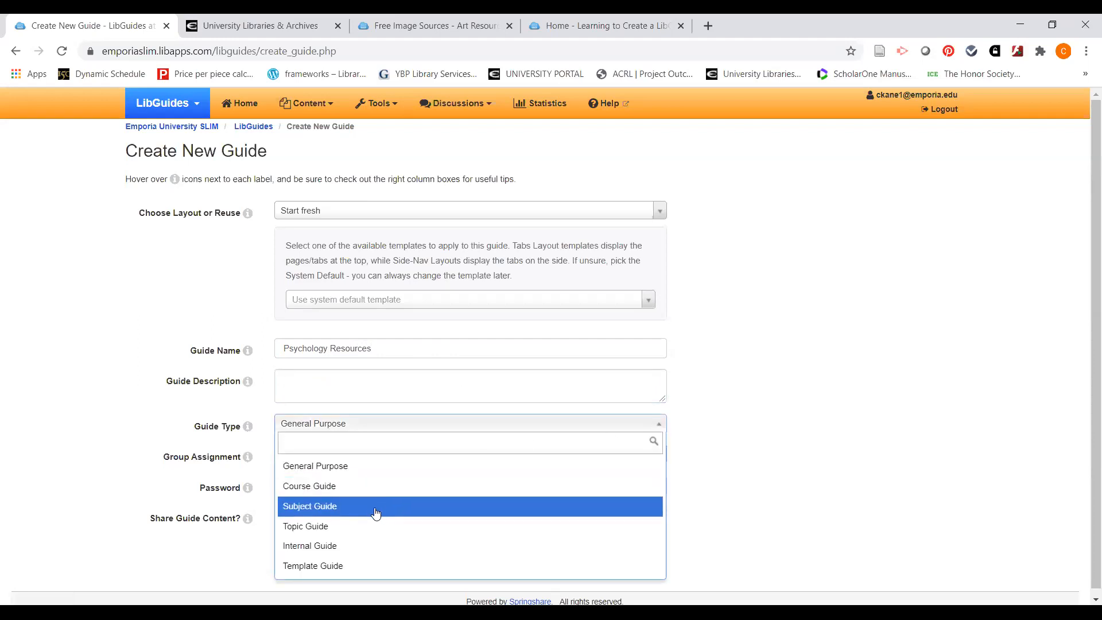
pyautogui.click(331, 507)
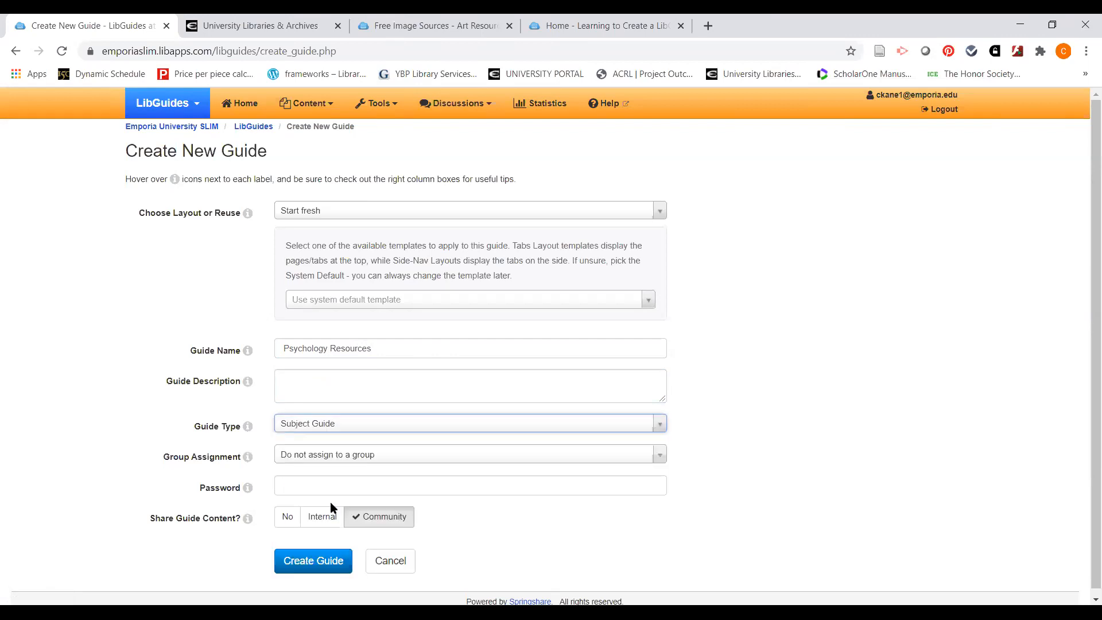
pyautogui.click(328, 565)
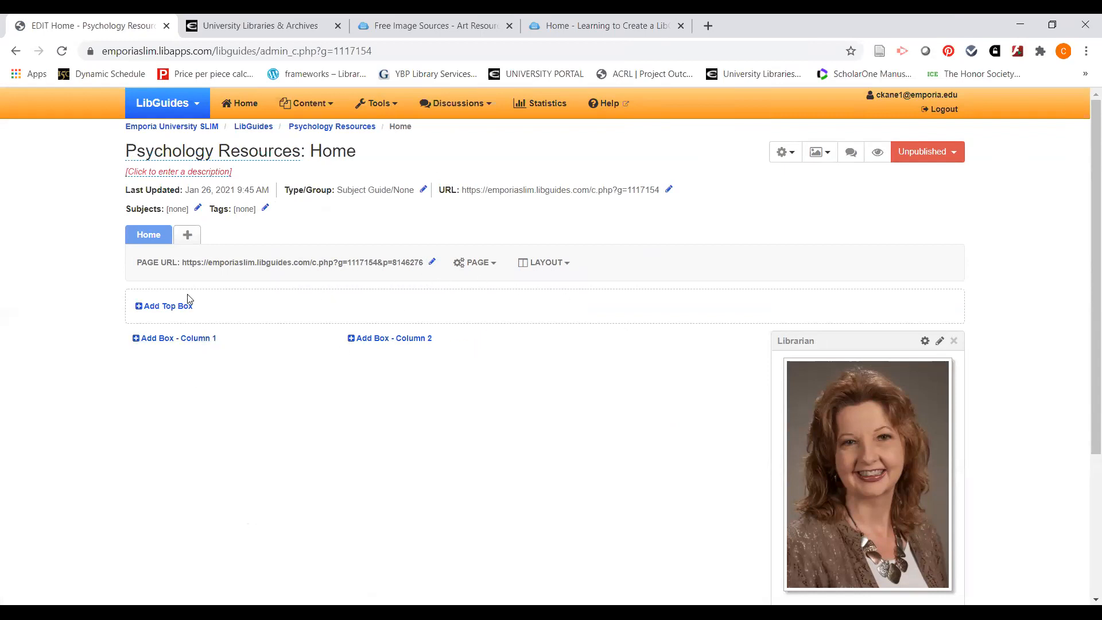
# Add a new top box named "Welcome!" to the guide's Home page
pyautogui.click(167, 307)
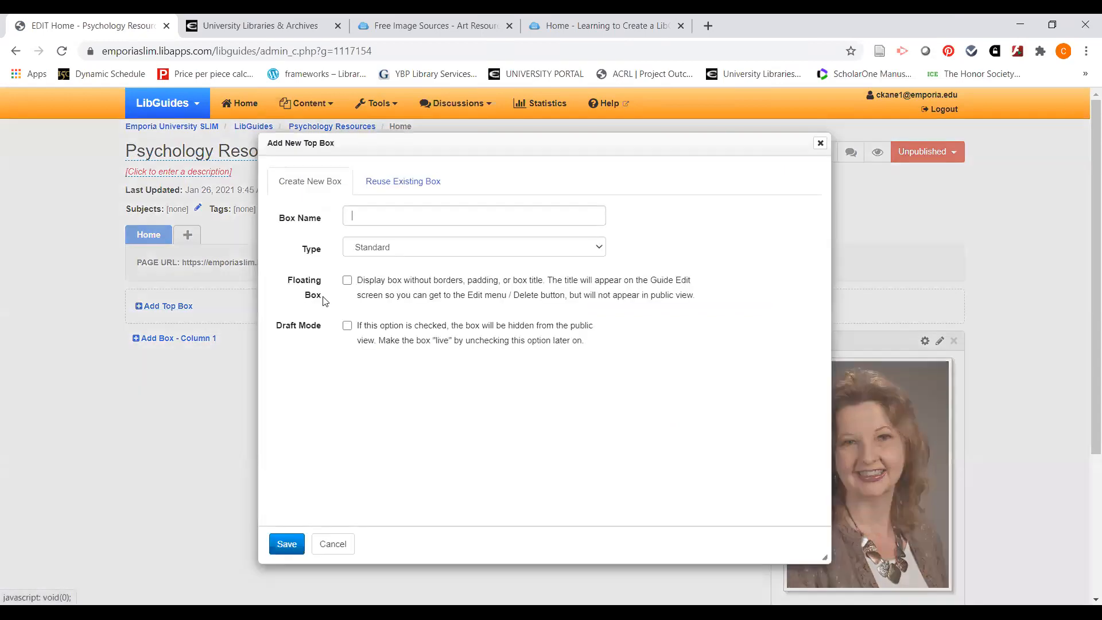
pyautogui.click(403, 213)
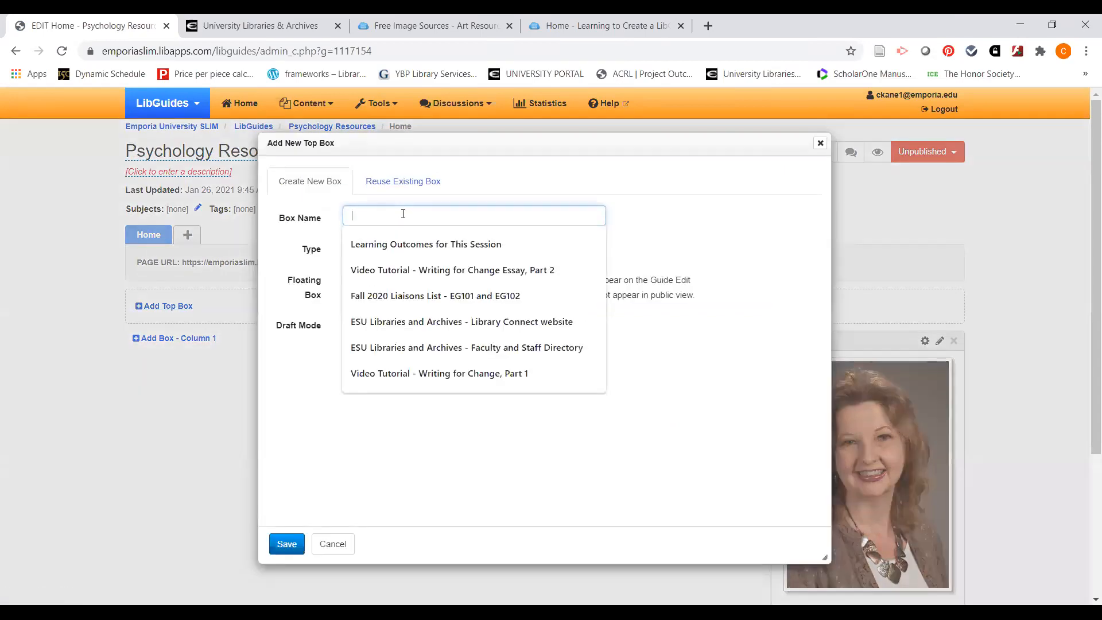
pyautogui.write('Welcome!')
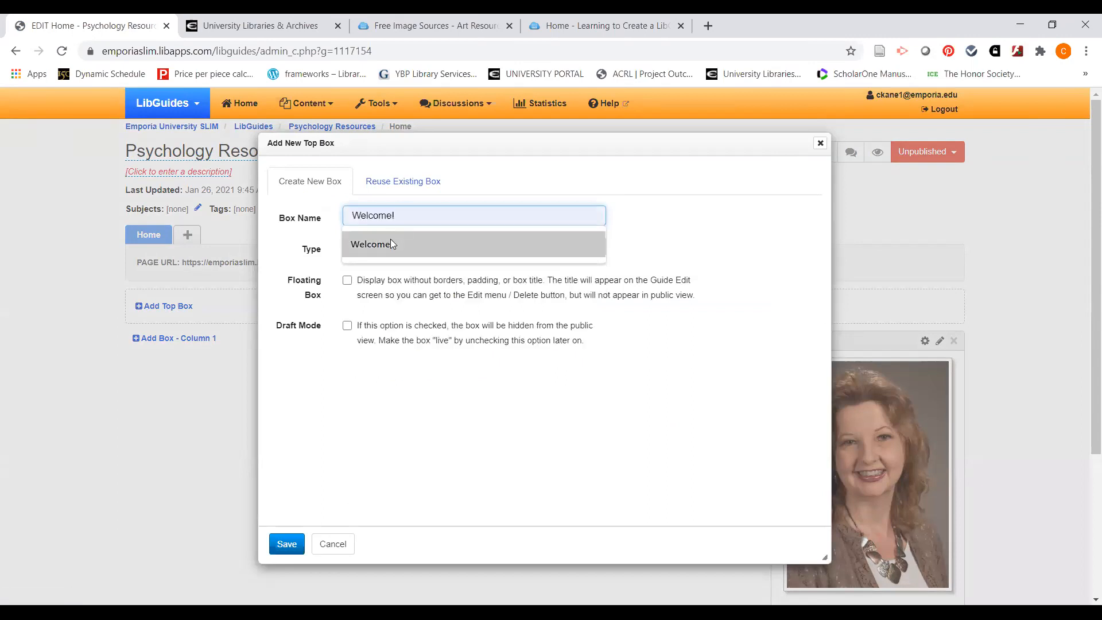
pyautogui.click(390, 242)
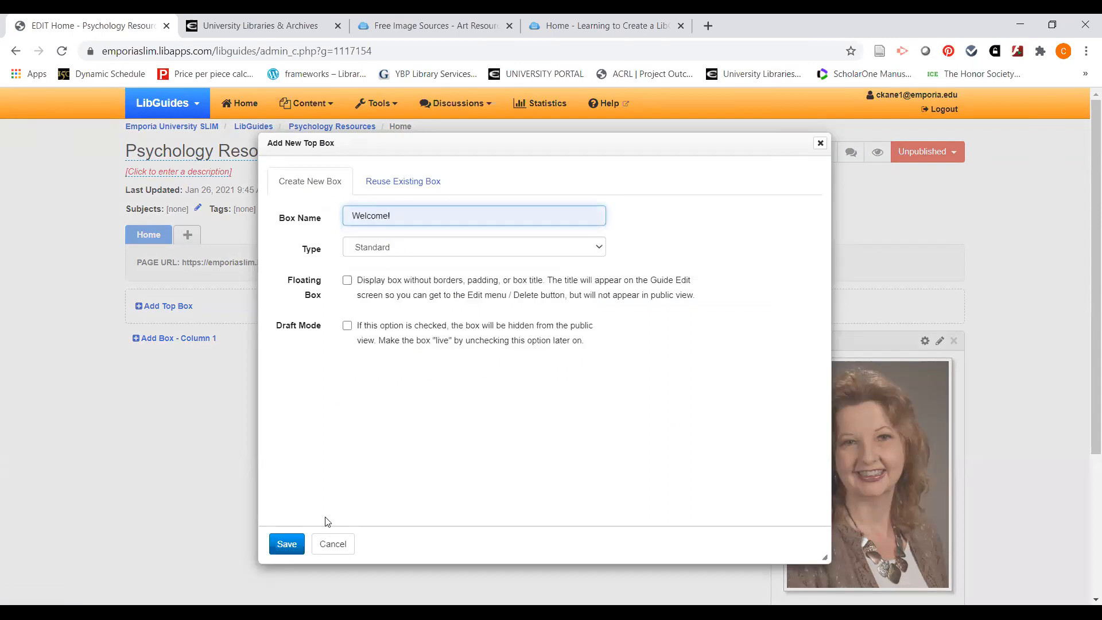
pyautogui.click(288, 544)
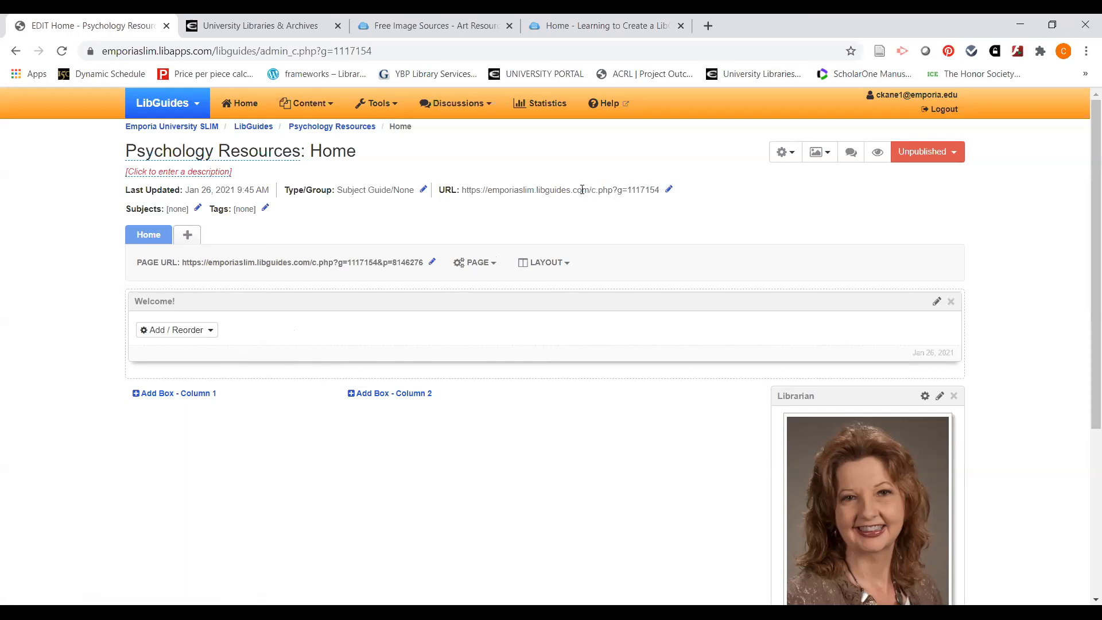
# Set the guide's friendly URL ending to psychology and save it
pyautogui.click(669, 189)
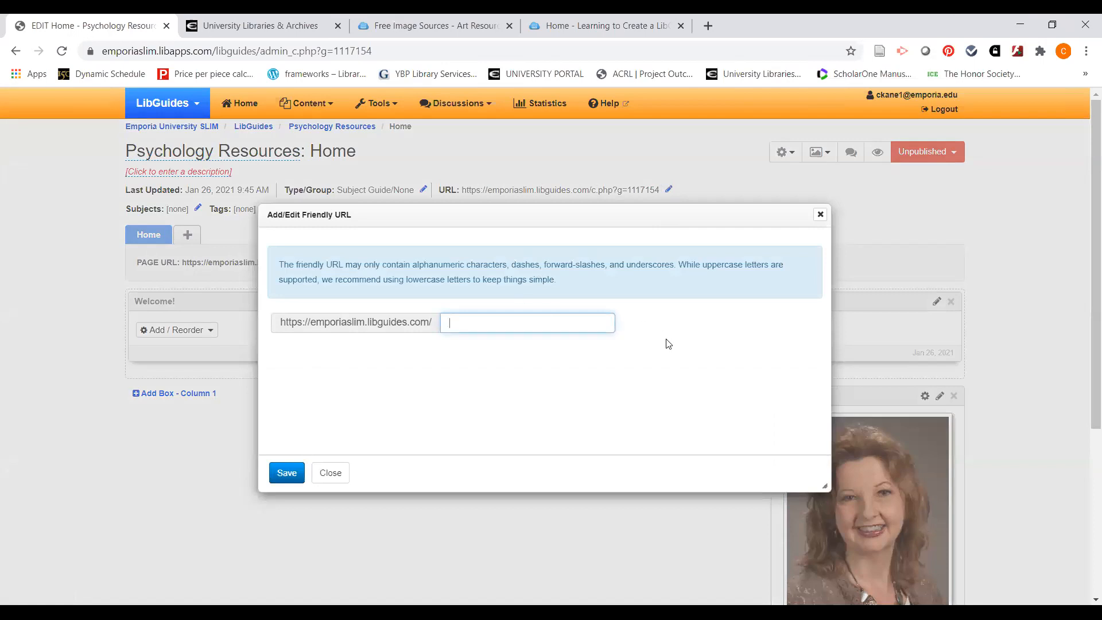
pyautogui.write('psychology')
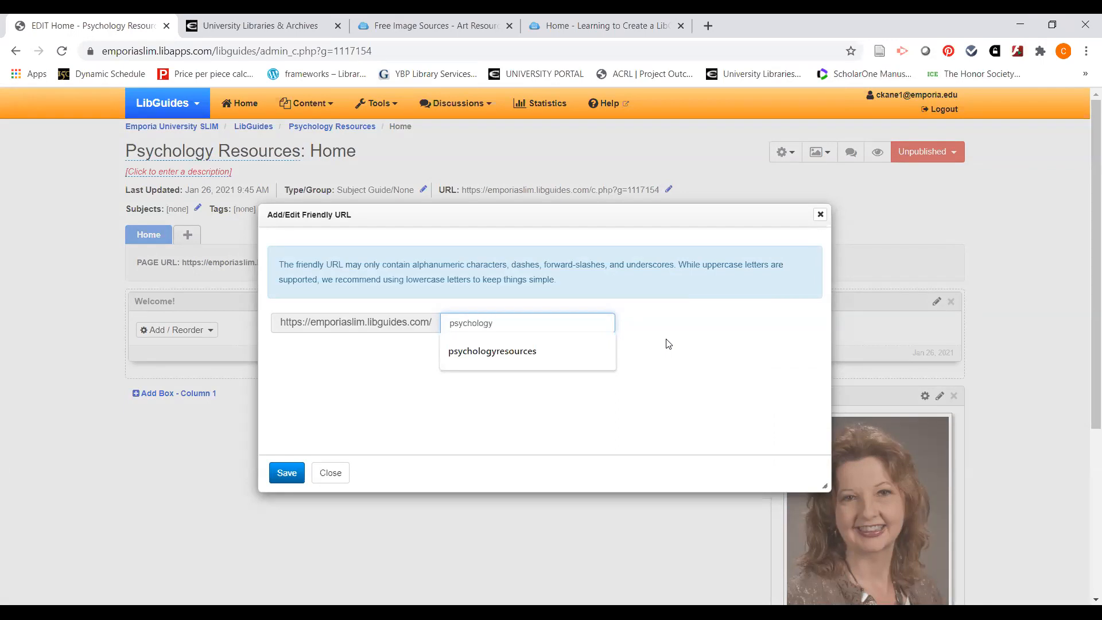
pyautogui.click(290, 472)
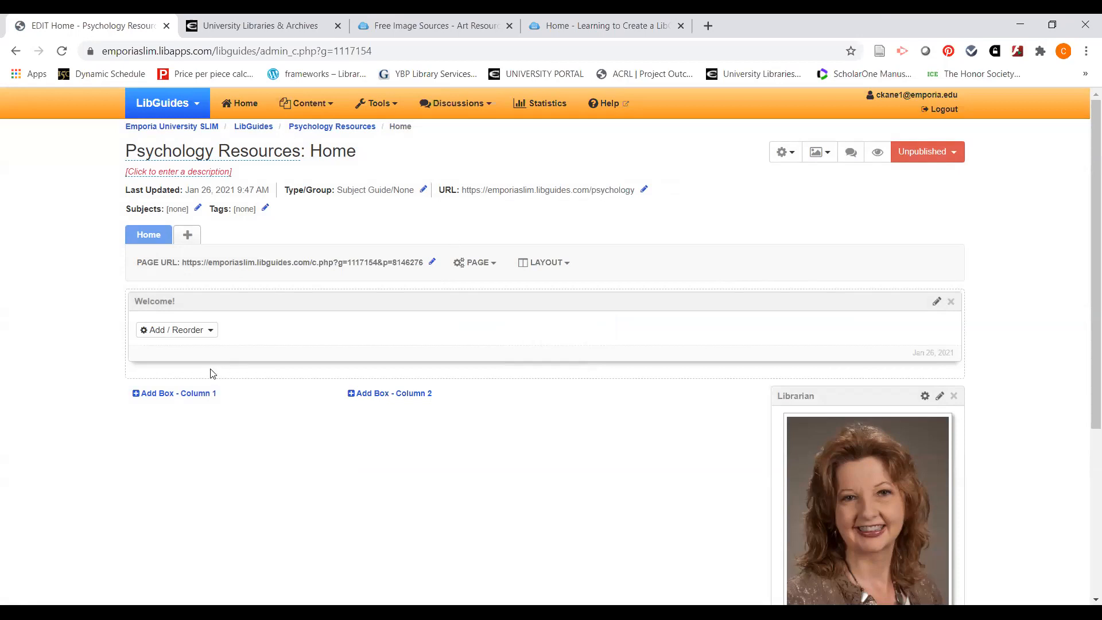
# Start a new Rich Text / HTML item in the Welcome! box
pyautogui.click(211, 332)
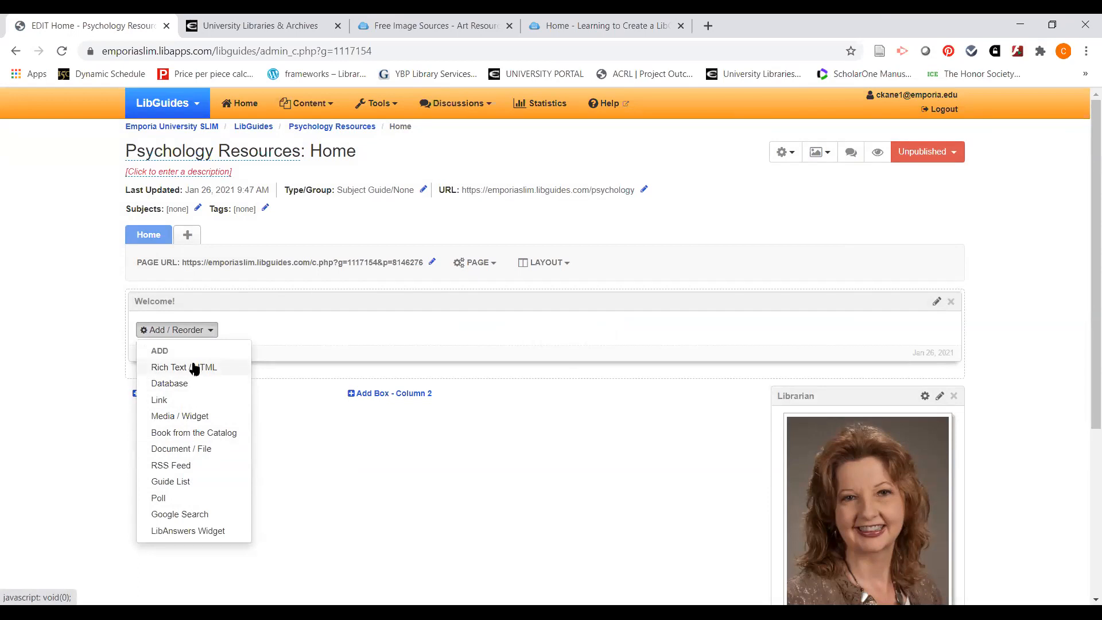
pyautogui.click(194, 367)
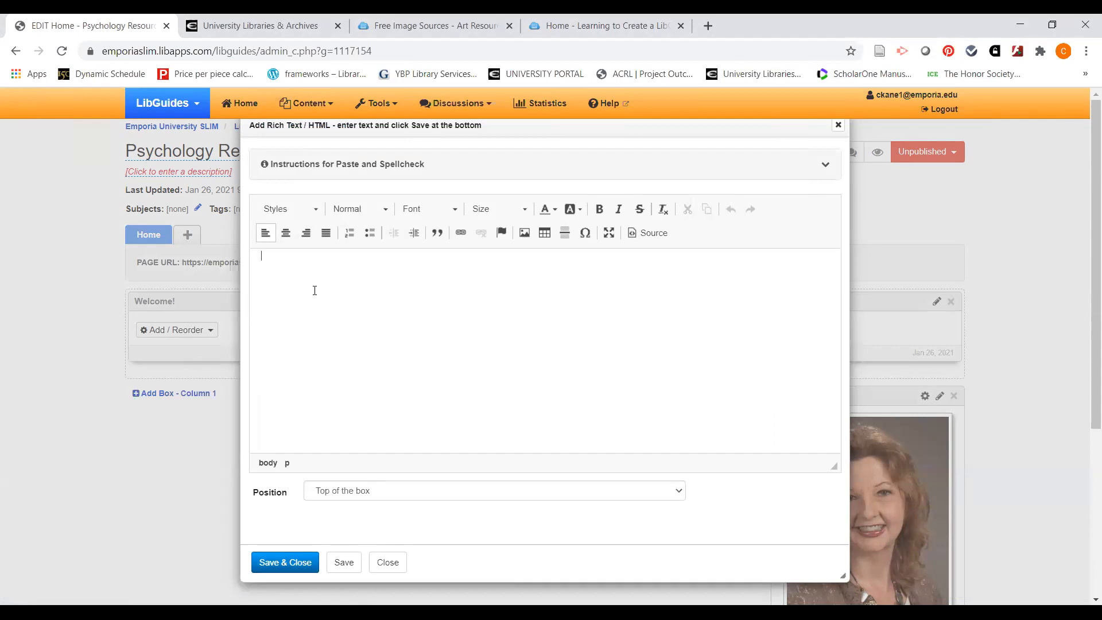
pyautogui.write('xxxxxx')
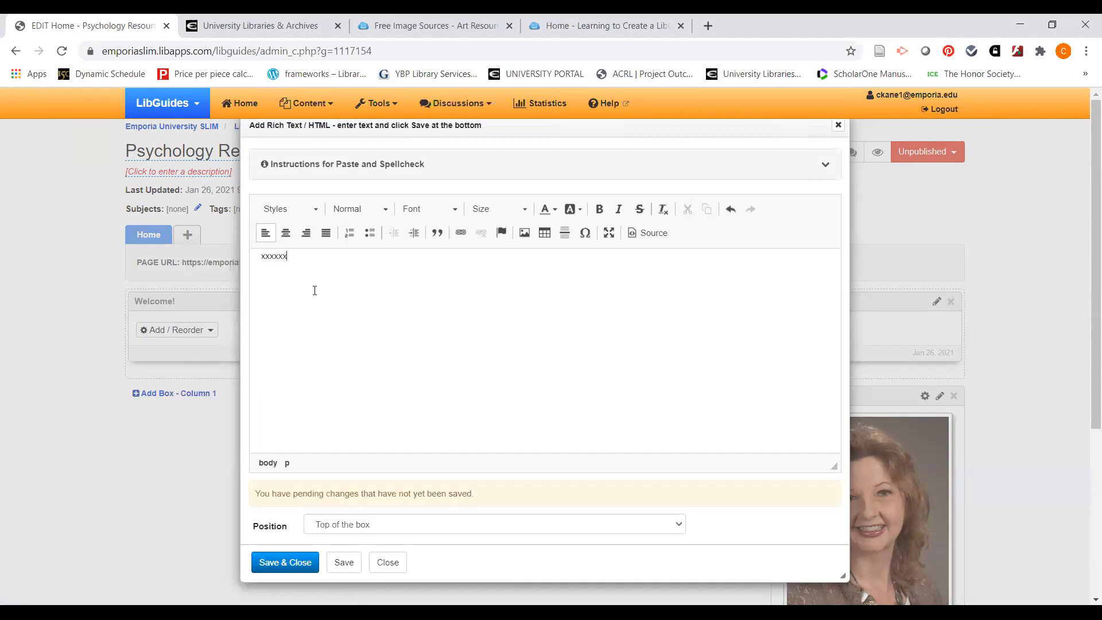
pyautogui.press('BackSpace')
pyautogui.press('BackSpace')
pyautogui.press('BackSpace')
pyautogui.press('BackSpace')
pyautogui.press('BackSpace')
# Set the font of the Welcome! box's rich text to Verdana at size 14
pyautogui.click(458, 209)
pyautogui.scroll(-3, 432, 269)
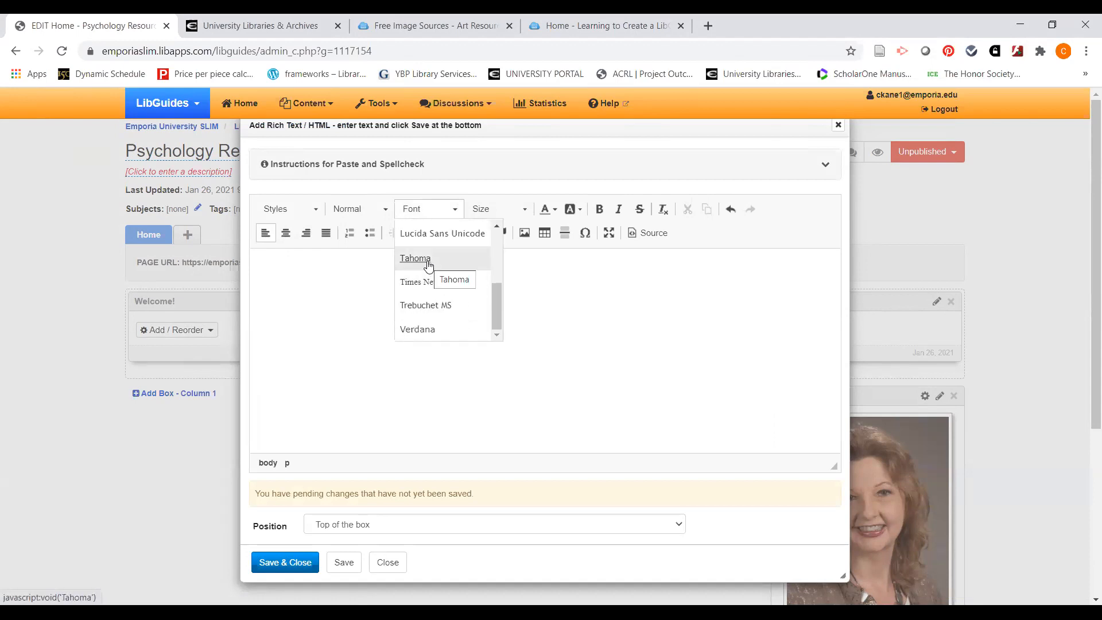
pyautogui.click(432, 328)
pyautogui.click(527, 209)
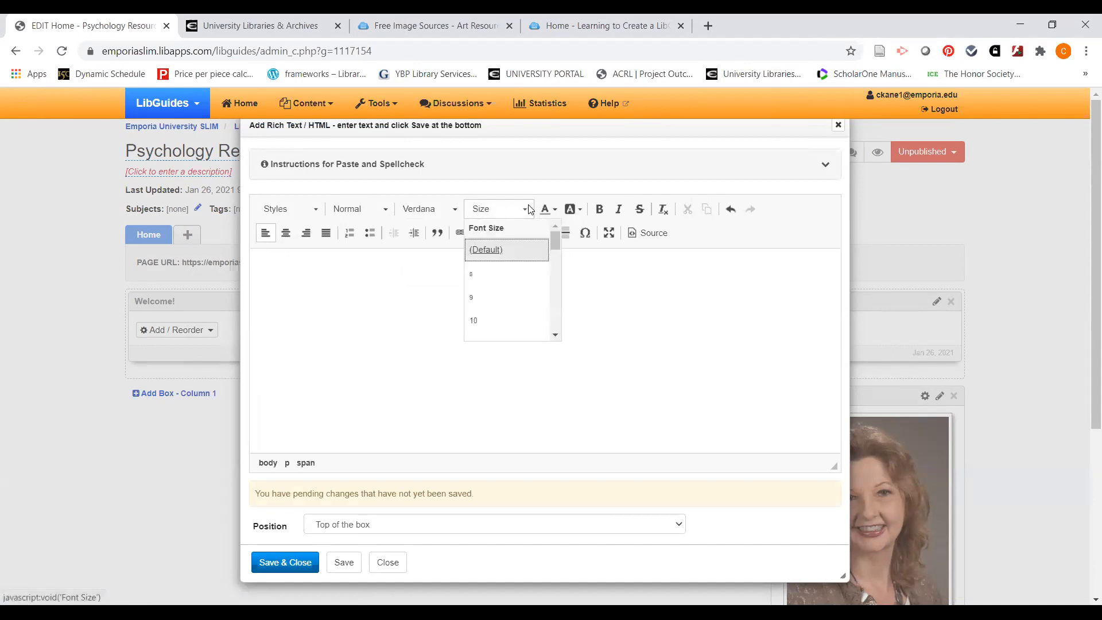
pyautogui.scroll(-2, 502, 296)
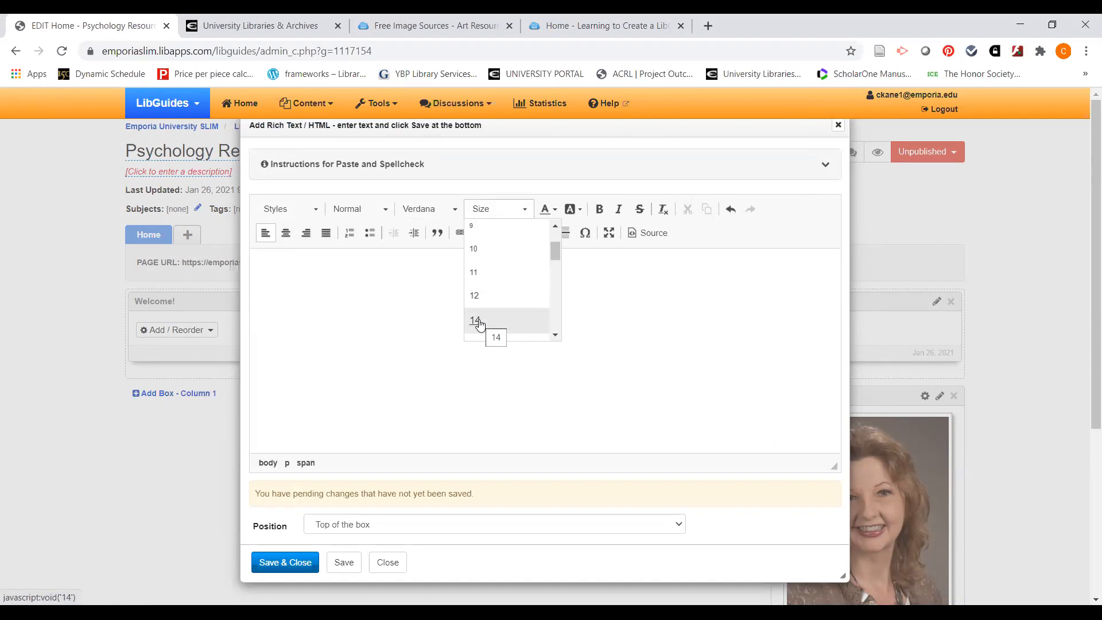
pyautogui.click(475, 320)
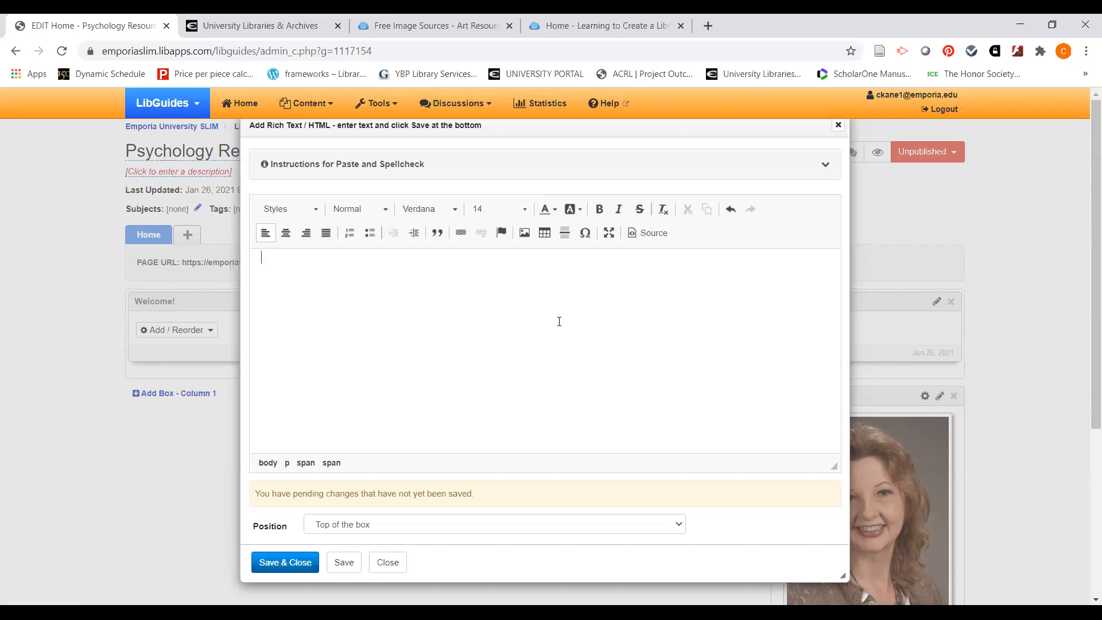
# Enter "Welcome to this guide! It is intended to be a start on research resources for Psychology undergraduate and graduate students." and save the text
pyautogui.write('Welcome to this guid')
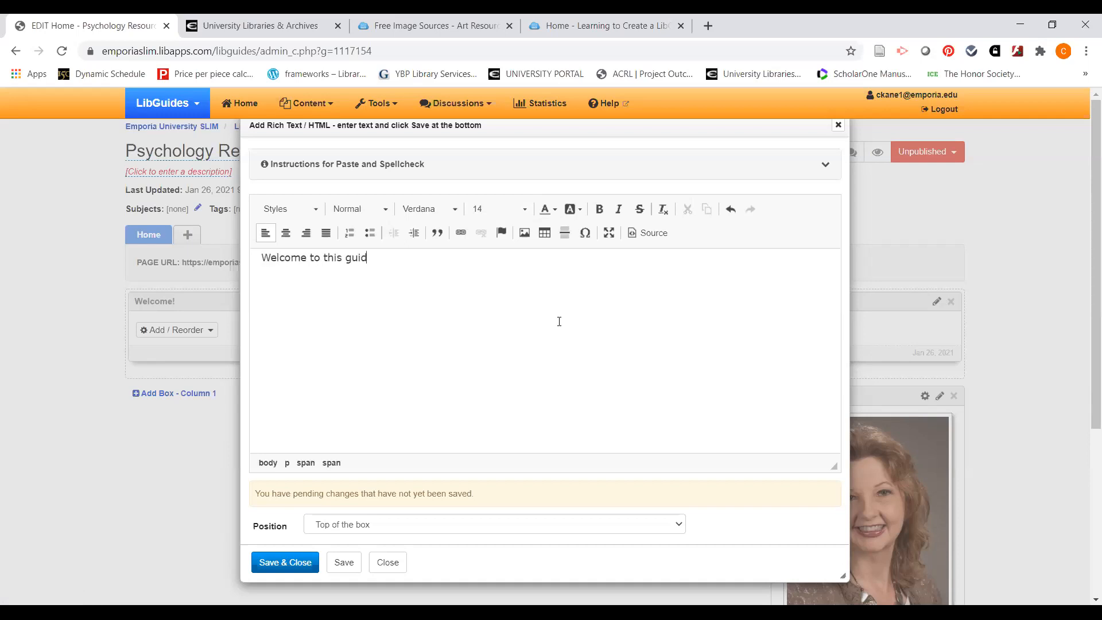
pyautogui.write('e!  It is intended to be a start on research resourc')
pyautogui.write('es ')
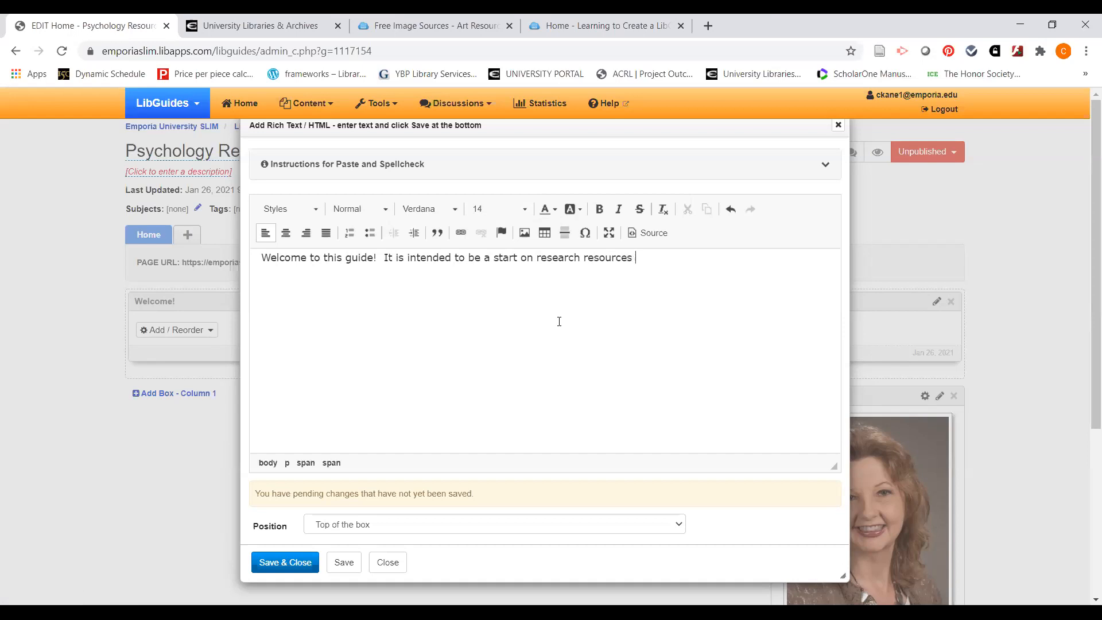
pyautogui.write('for Psychology undergr')
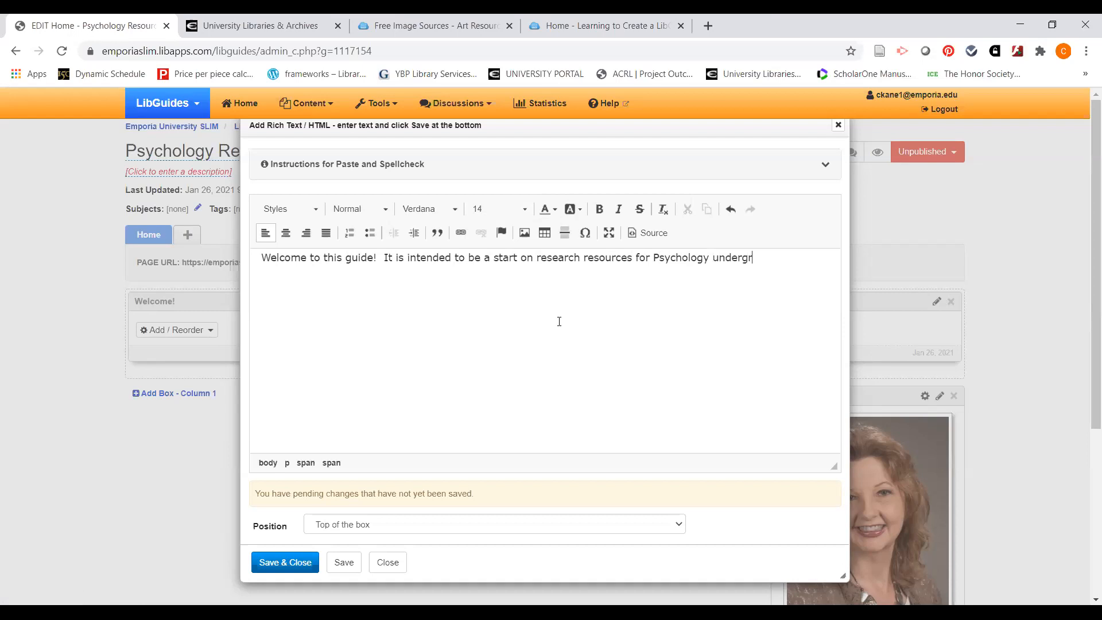
pyautogui.write('aduate and graduate')
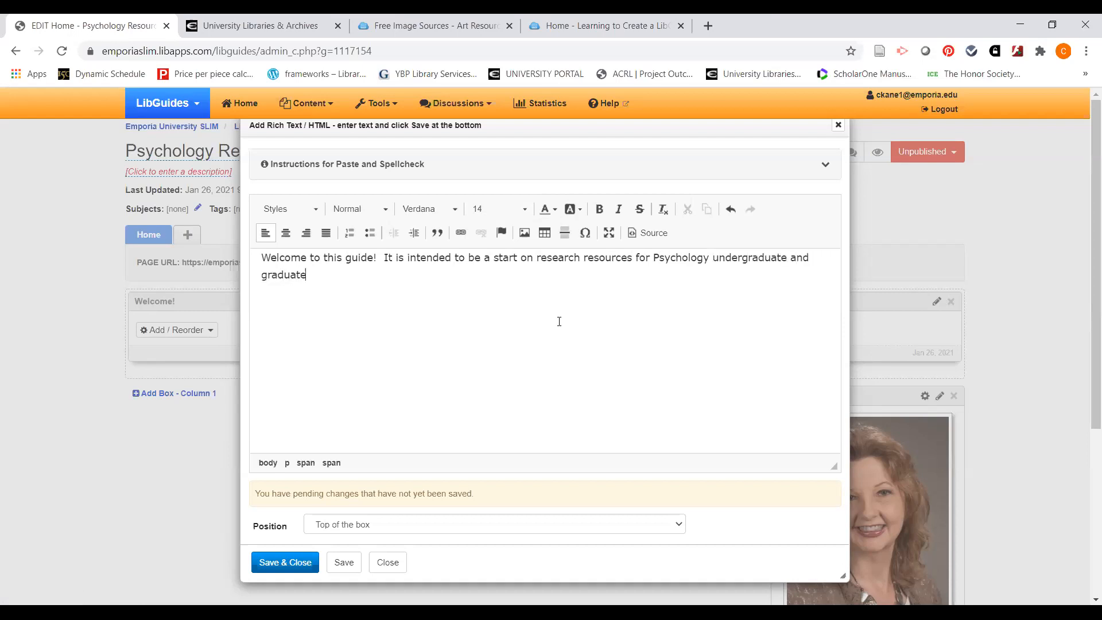
pyautogui.write(' ctudents.')
pyautogui.click(289, 563)
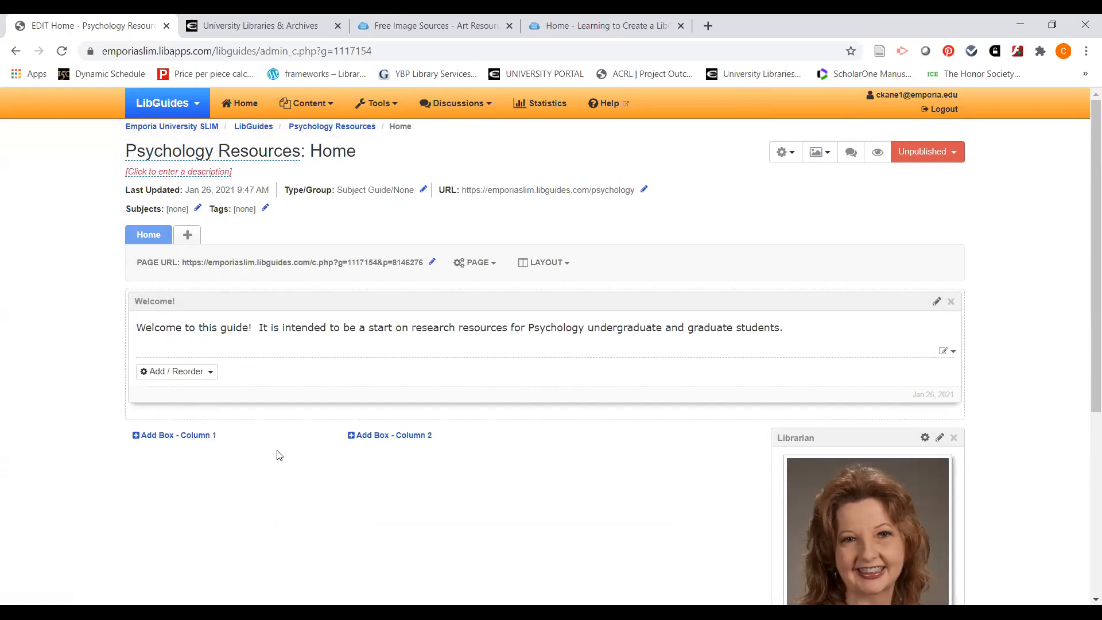
# Add a new standard box named "Books" to column 1 of the Home page
pyautogui.click(174, 435)
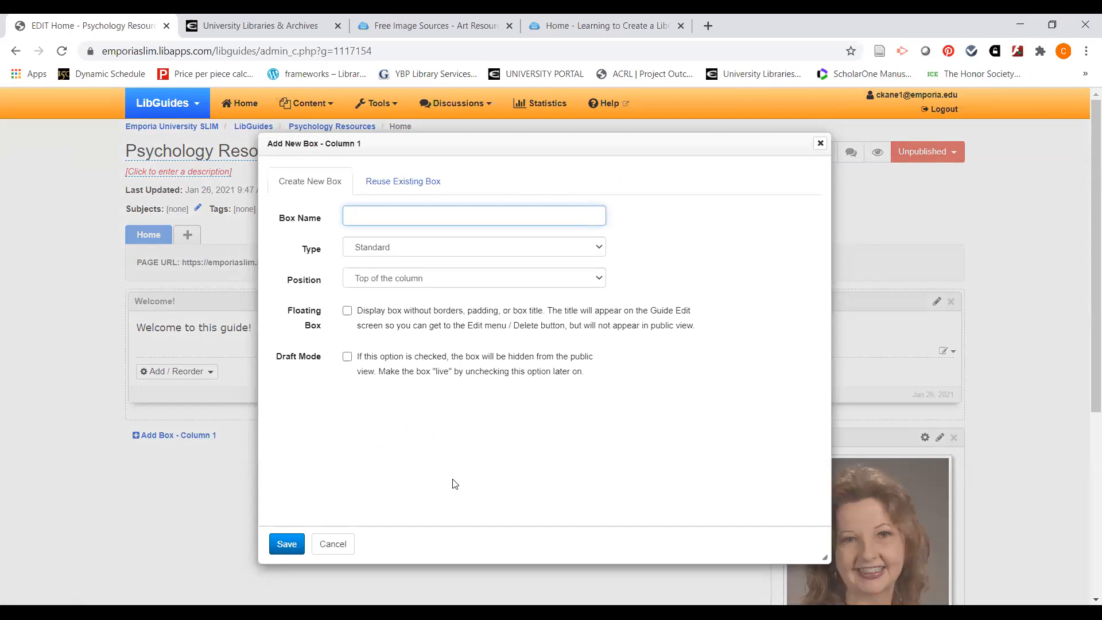
pyautogui.write('Books')
pyautogui.click(287, 544)
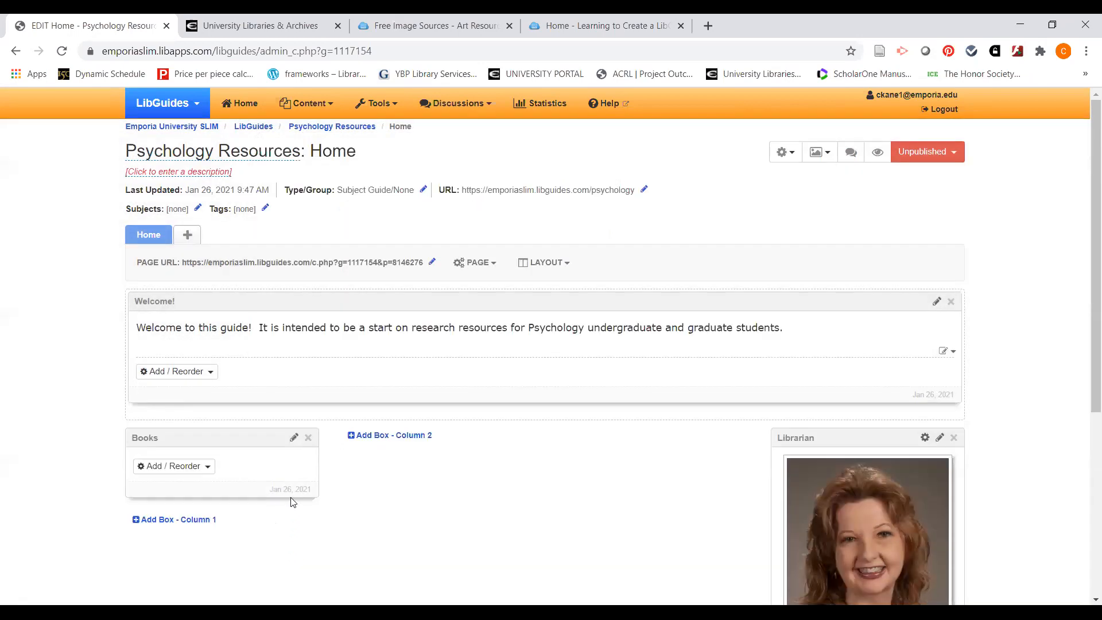
pyautogui.scroll(-1, 291, 501)
pyautogui.click(207, 396)
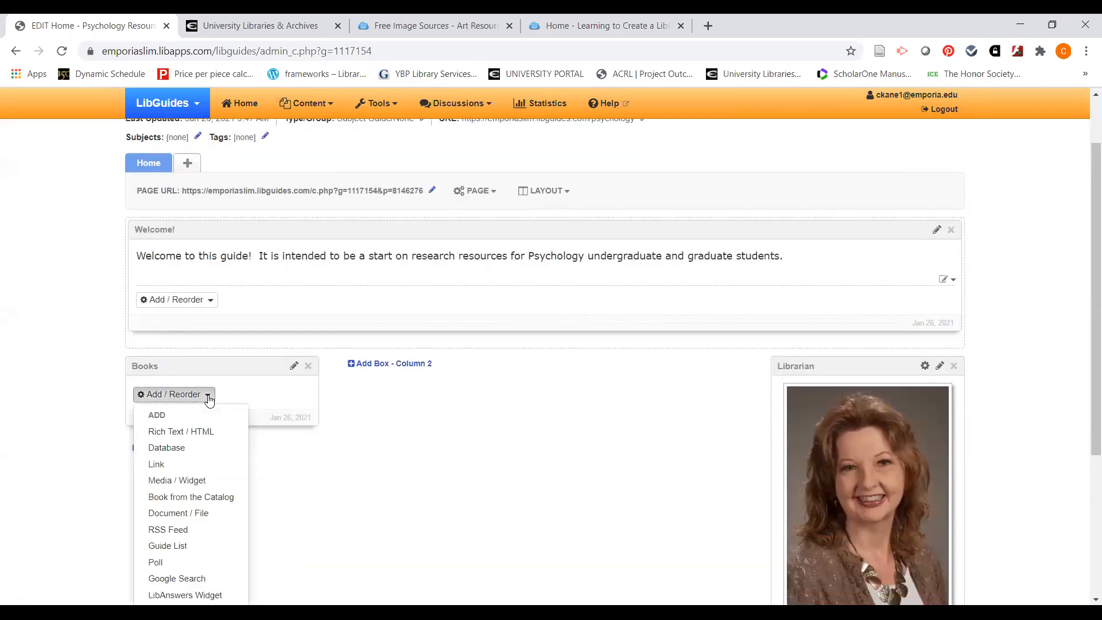
pyautogui.click(203, 500)
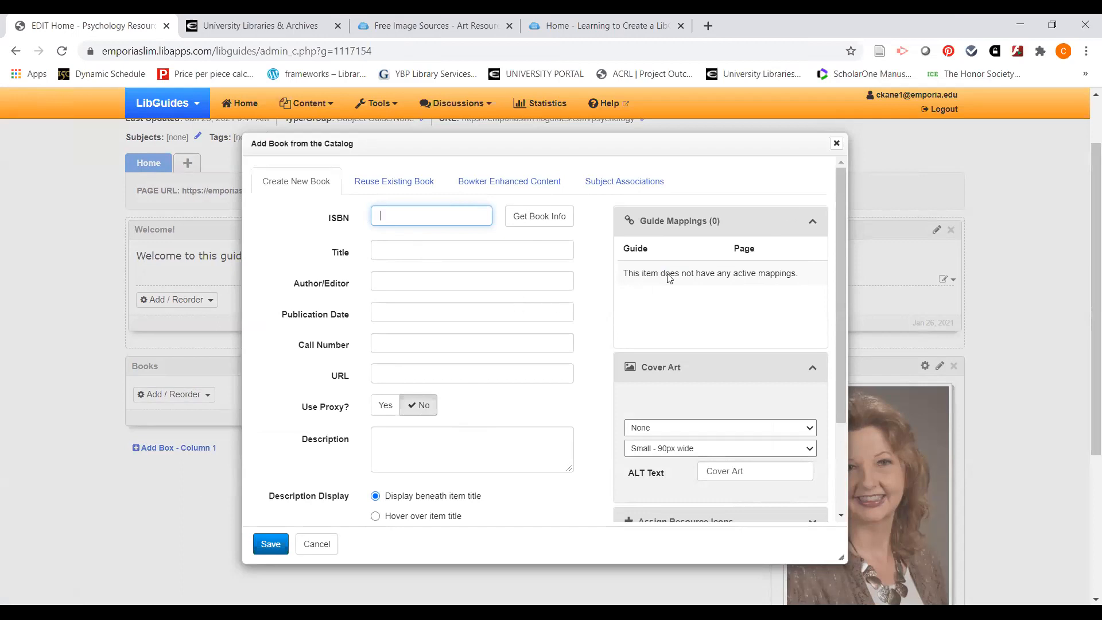
pyautogui.click(837, 144)
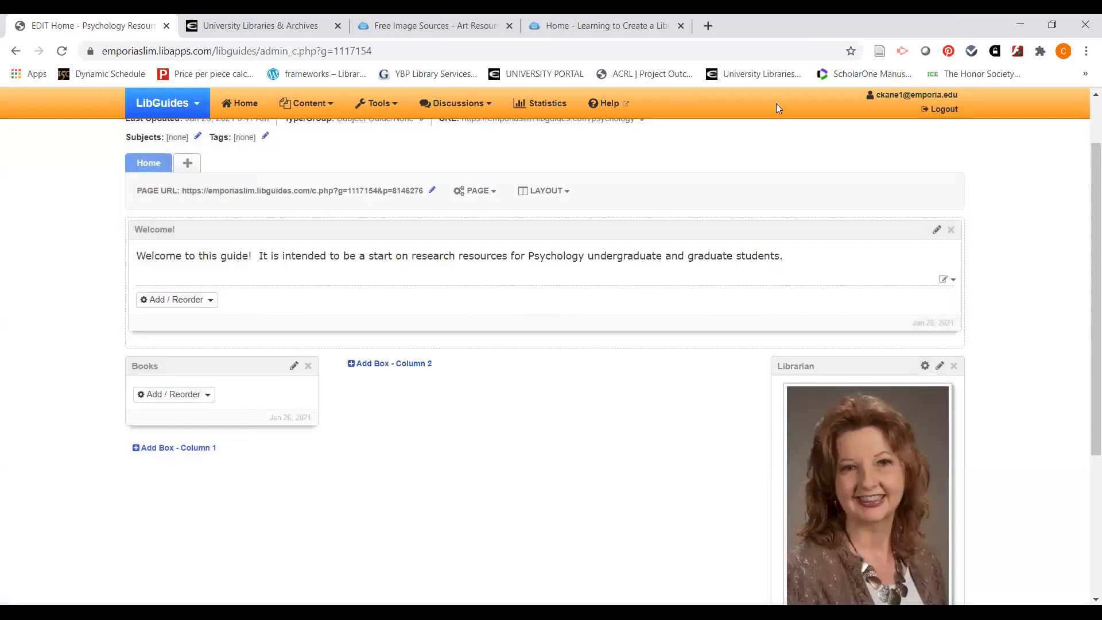
# Open amazon.com in a new browser tab
pyautogui.click(712, 26)
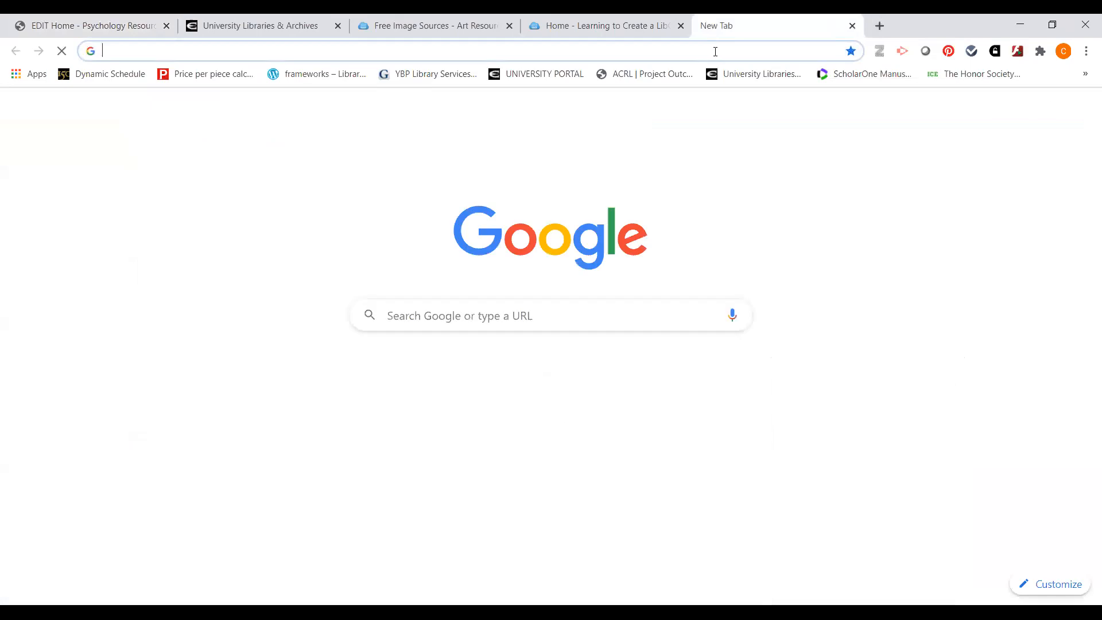
pyautogui.click(715, 52)
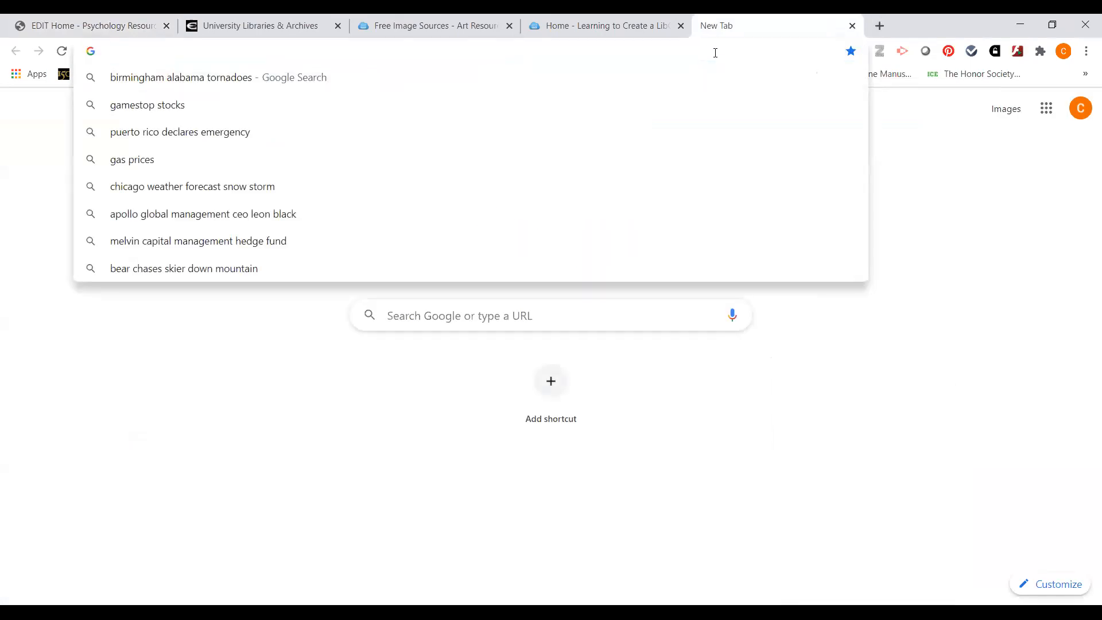
pyautogui.write('amazon.com')
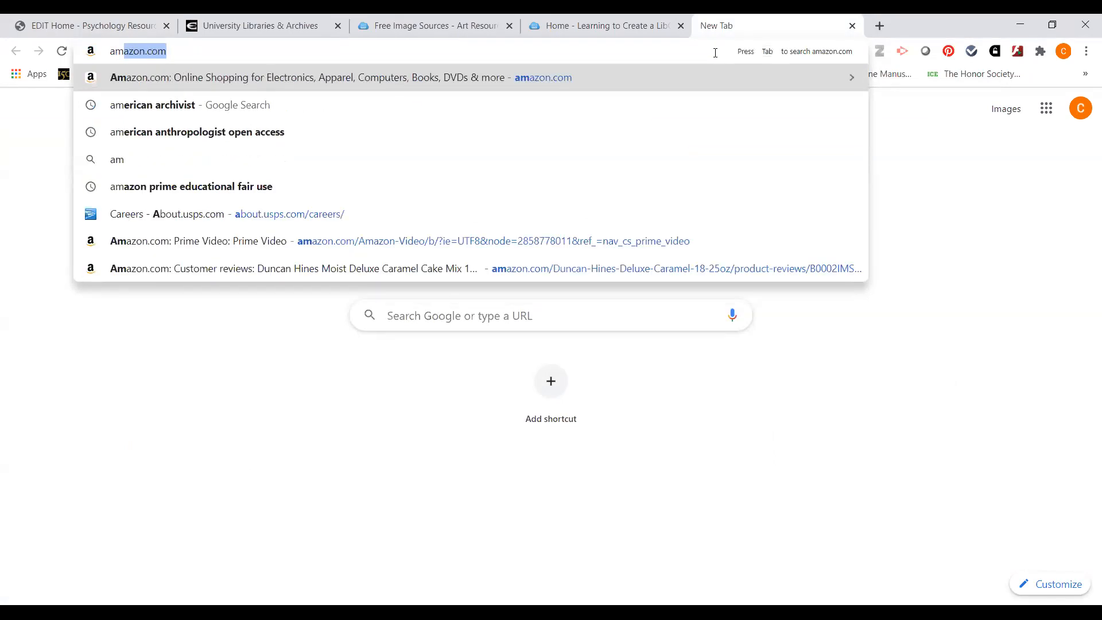
pyautogui.press('Return')
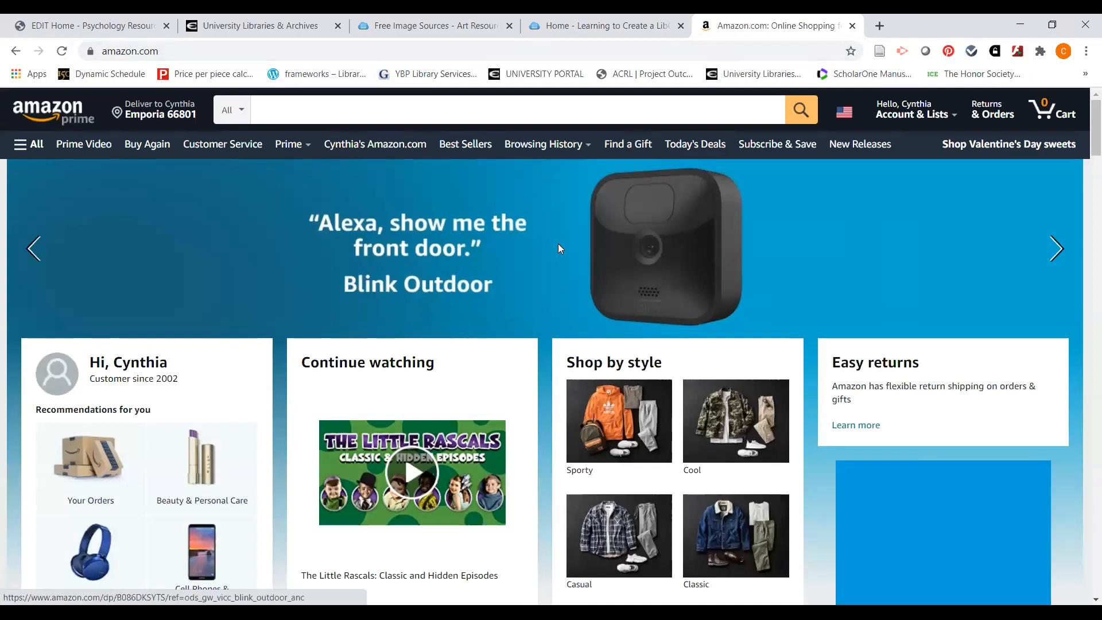
# Search Amazon for "handbook of psychological assessment 6th edition" and open the Handbook of Psychological Assessment dated May 2, 2016
pyautogui.click(355, 112)
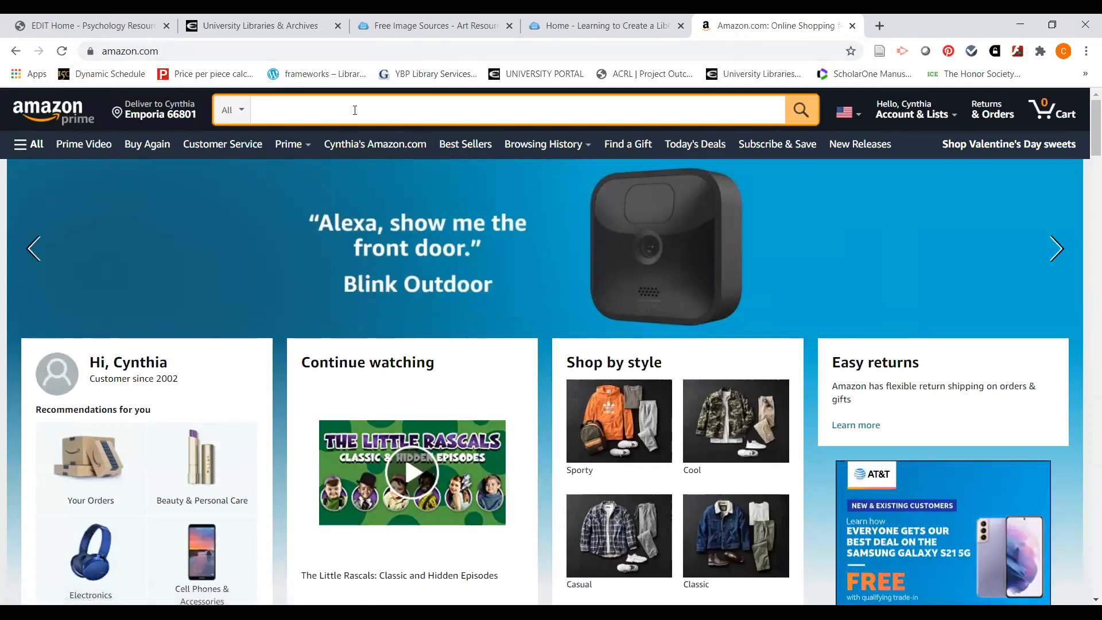
pyautogui.write('ha')
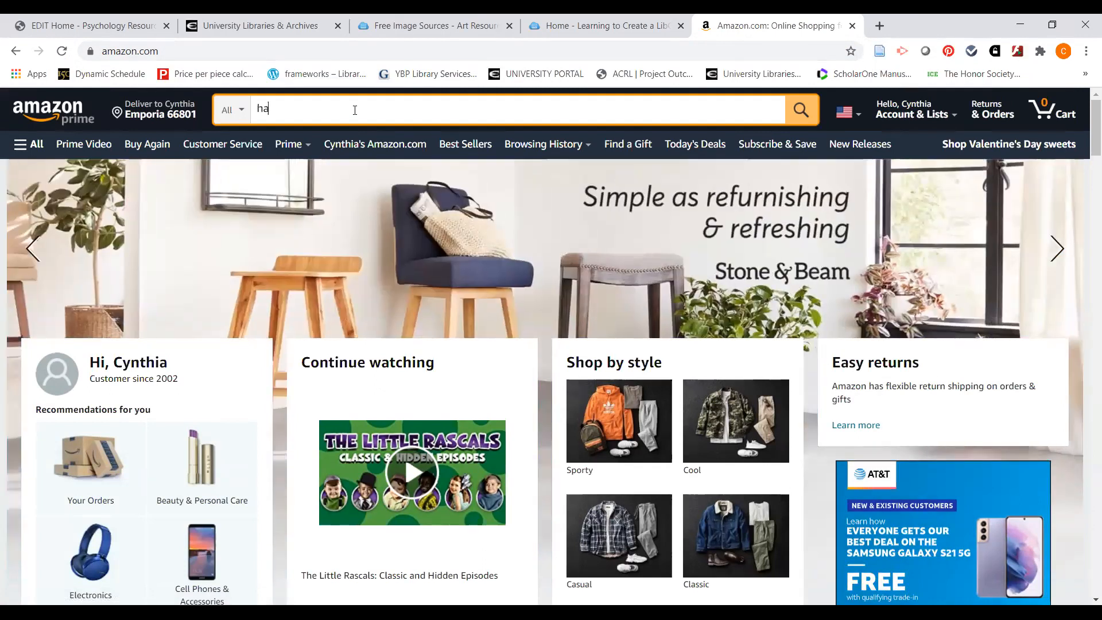
pyautogui.write('ndbook of')
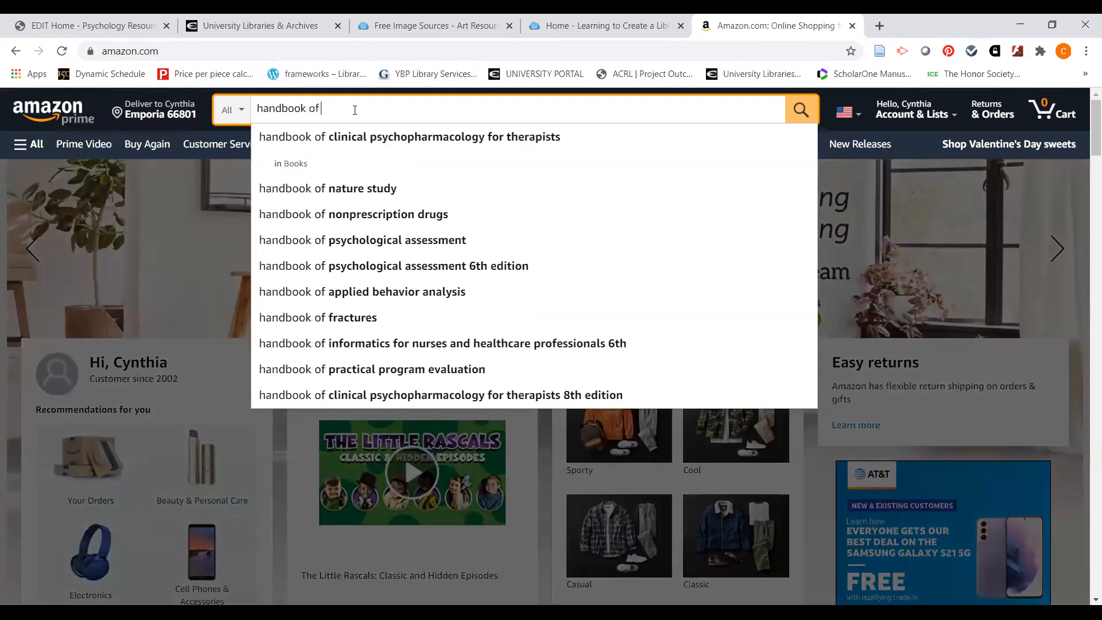
pyautogui.write(' ps')
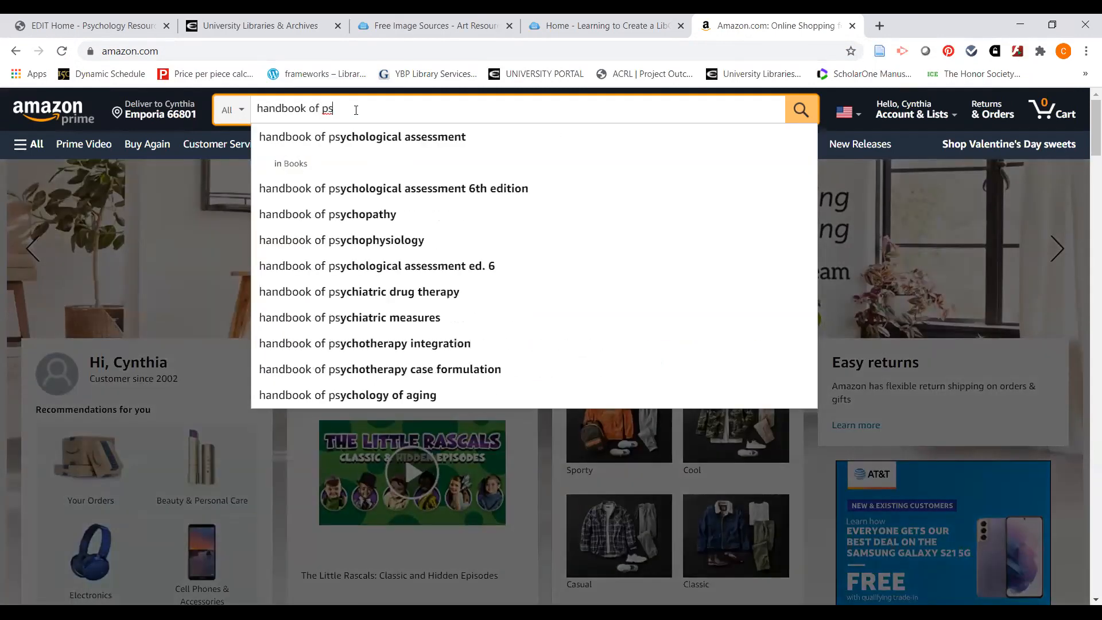
pyautogui.click(402, 188)
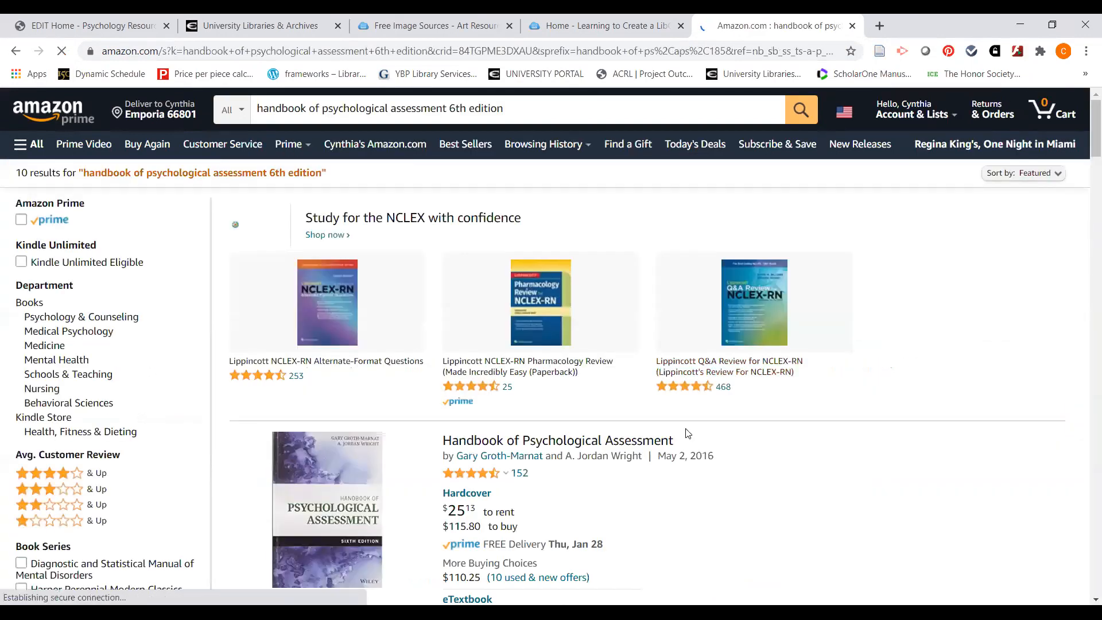
pyautogui.scroll(-2, 687, 434)
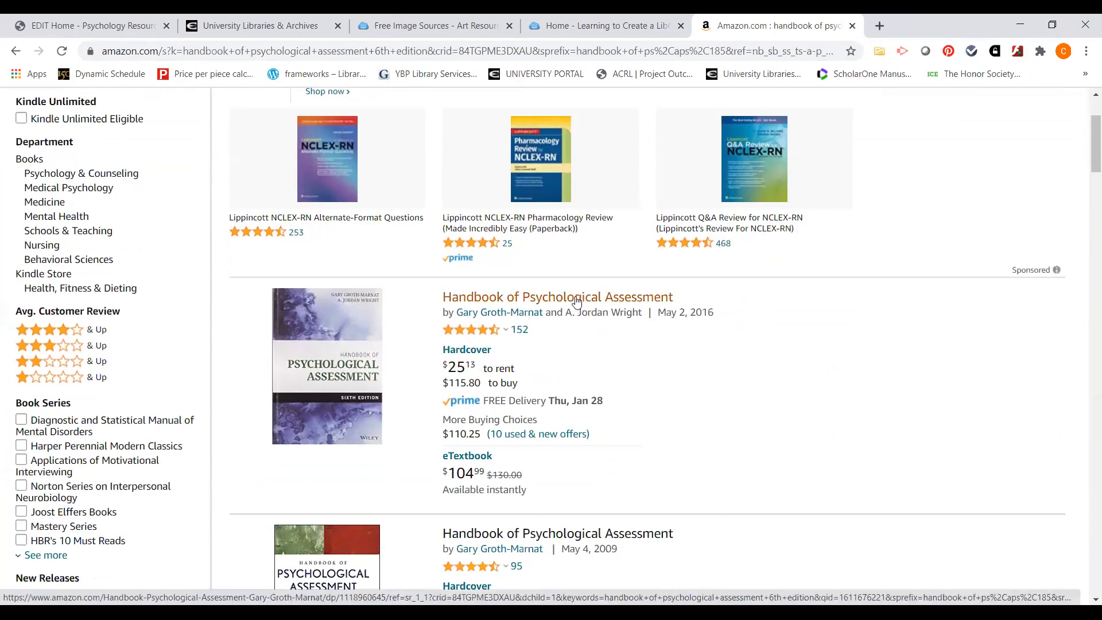
pyautogui.click(576, 300)
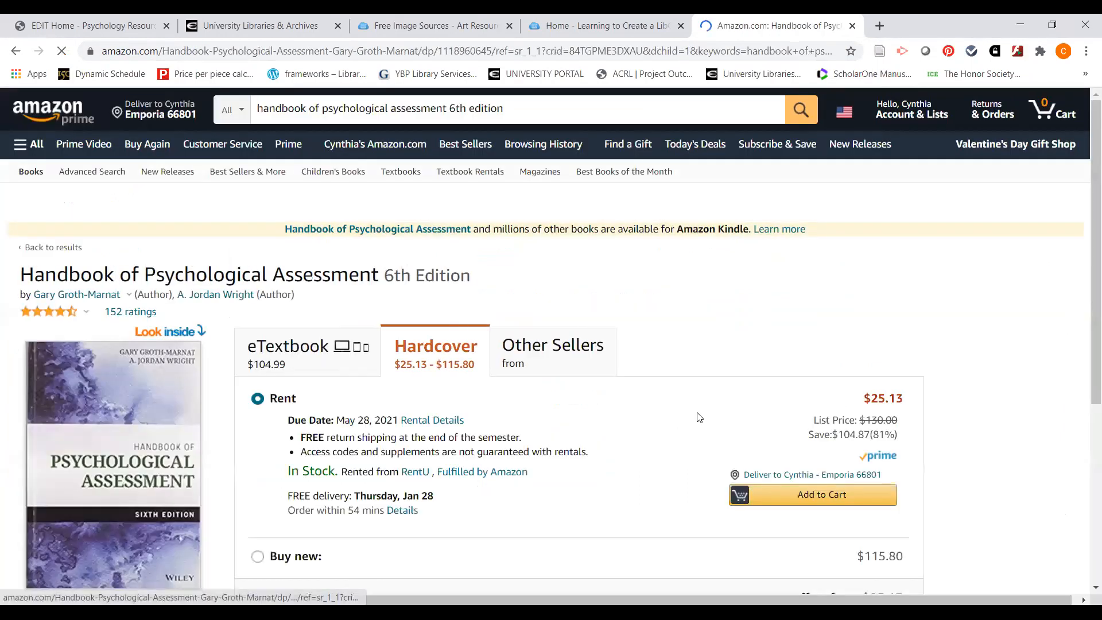
pyautogui.scroll(-1, 550, 413)
pyautogui.scroll(-10, 550, 412)
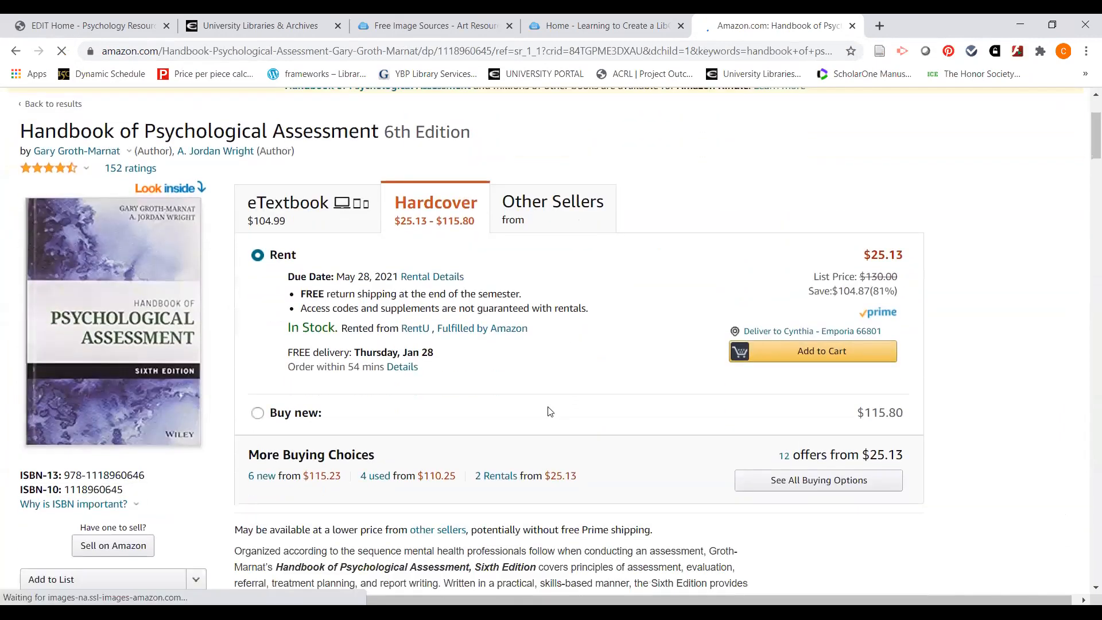
pyautogui.scroll(-7, 518, 407)
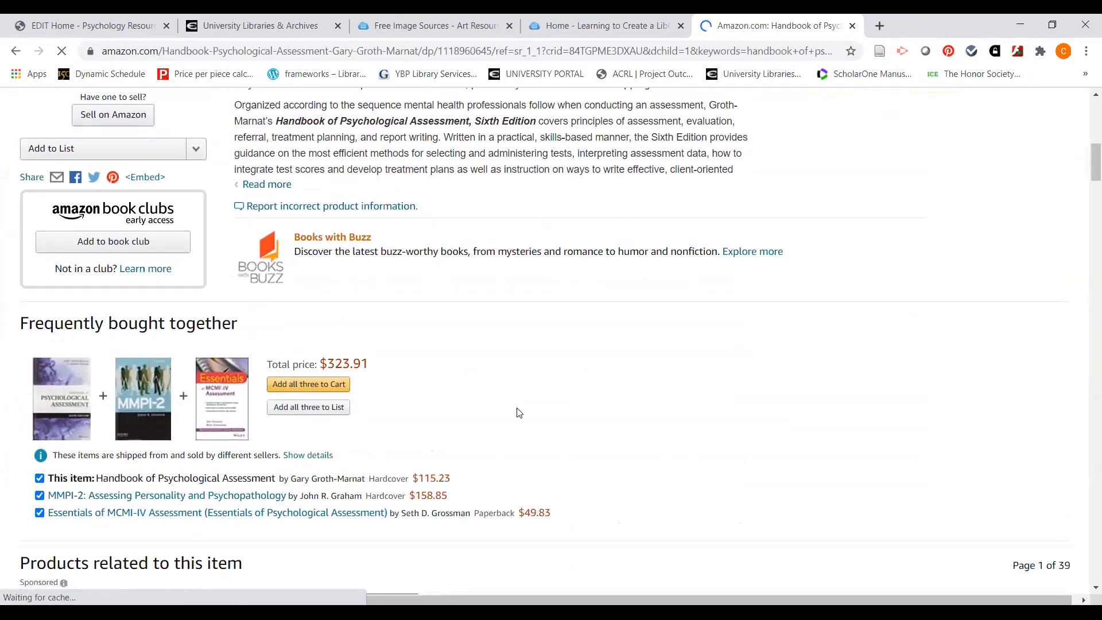
pyautogui.scroll(-10, 517, 407)
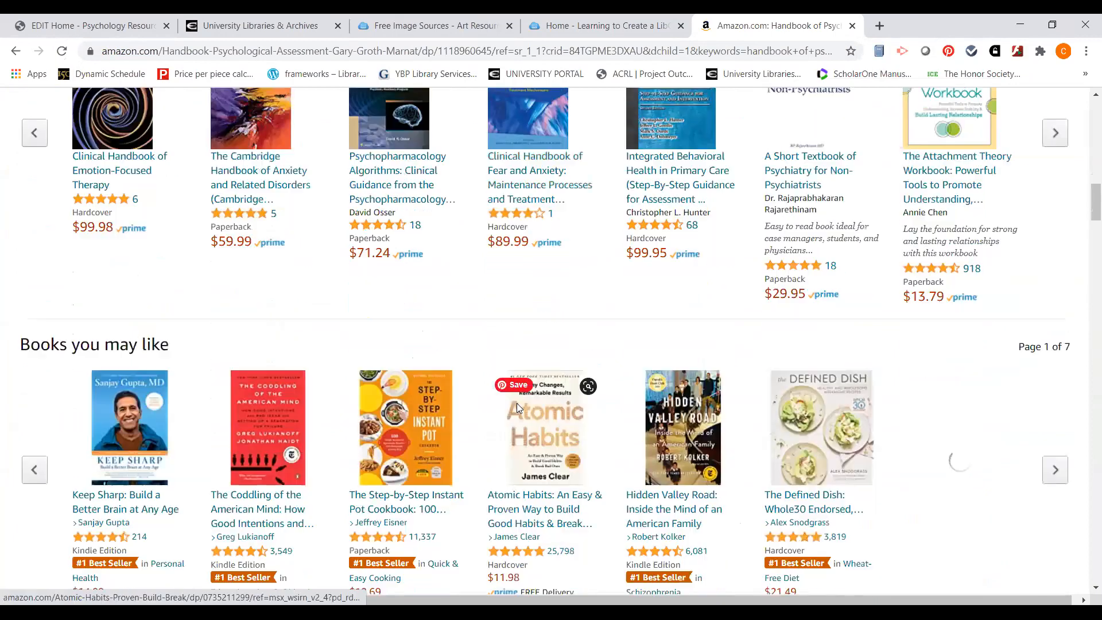
pyautogui.scroll(-7, 519, 402)
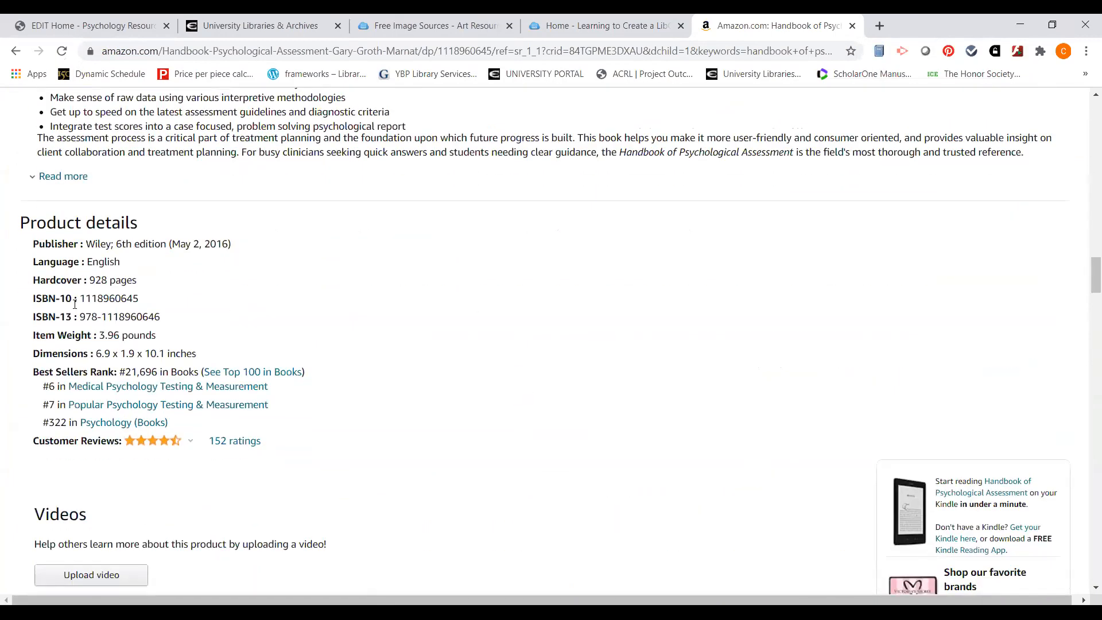
pyautogui.moveTo(80, 317); pyautogui.dragTo(162, 316)
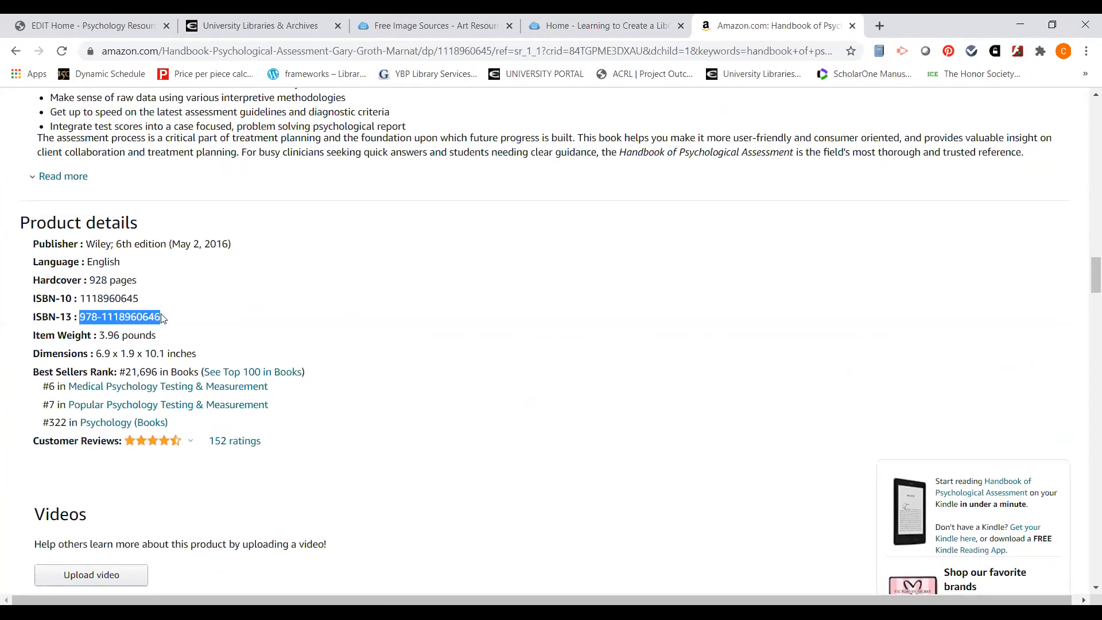
pyautogui.rightClick(153, 318)
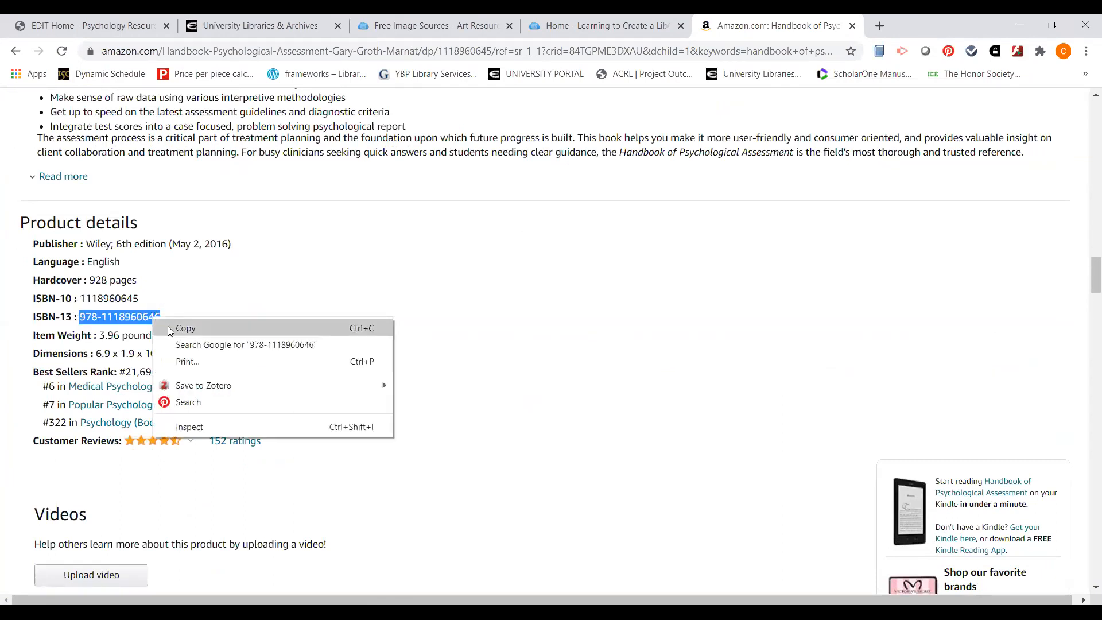
pyautogui.click(170, 329)
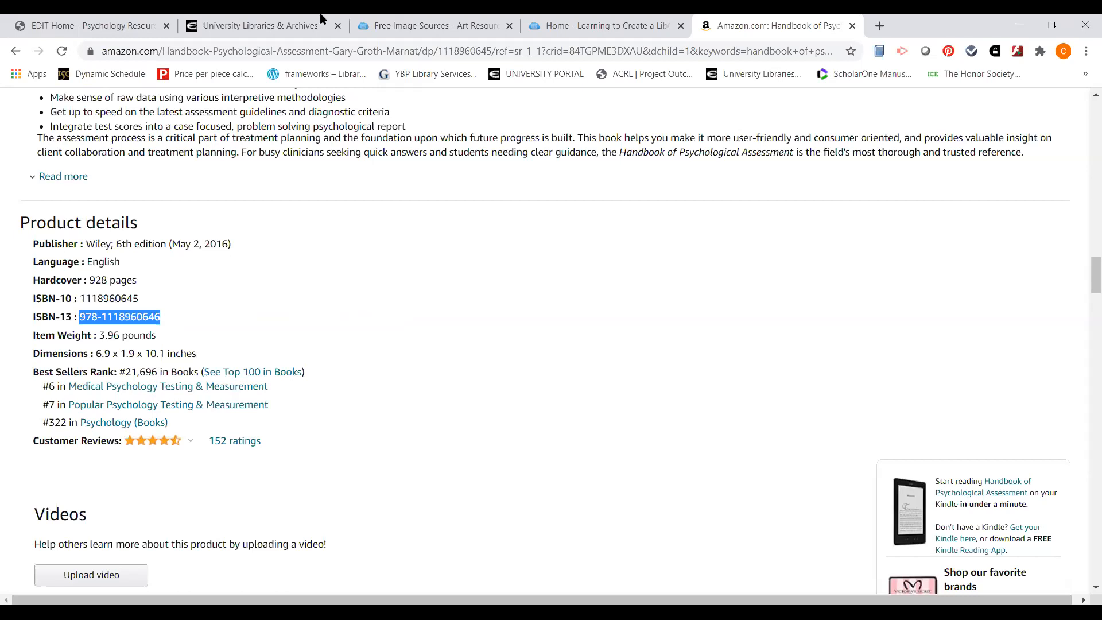
# Add a book from the catalog to the Books box using the copied ISBN to retrieve its details, and save it
pyautogui.click(92, 26)
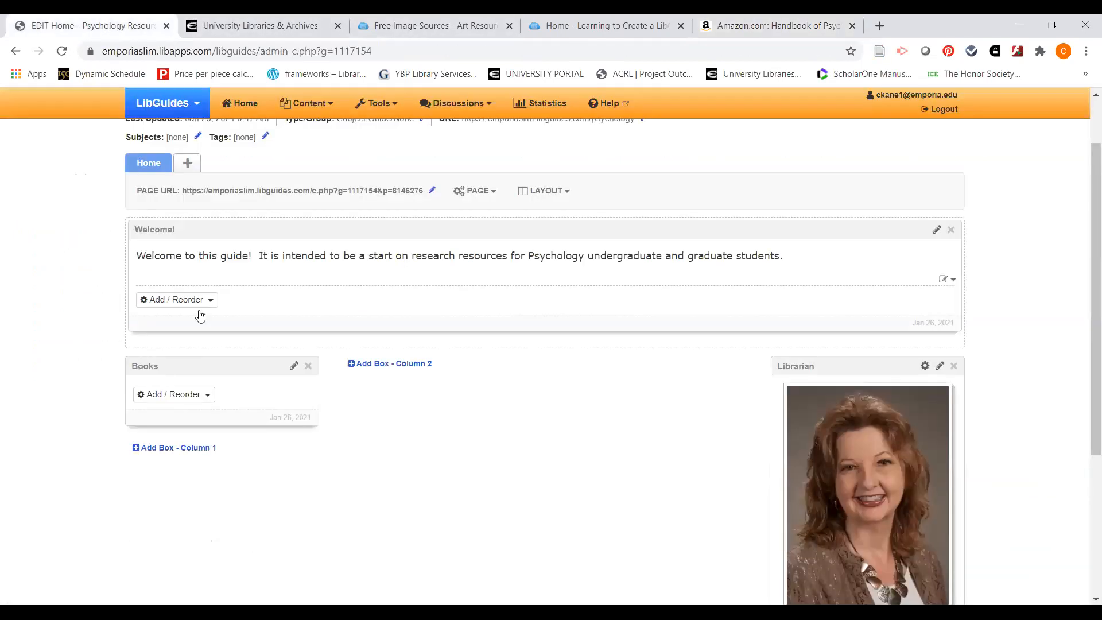
pyautogui.click(206, 396)
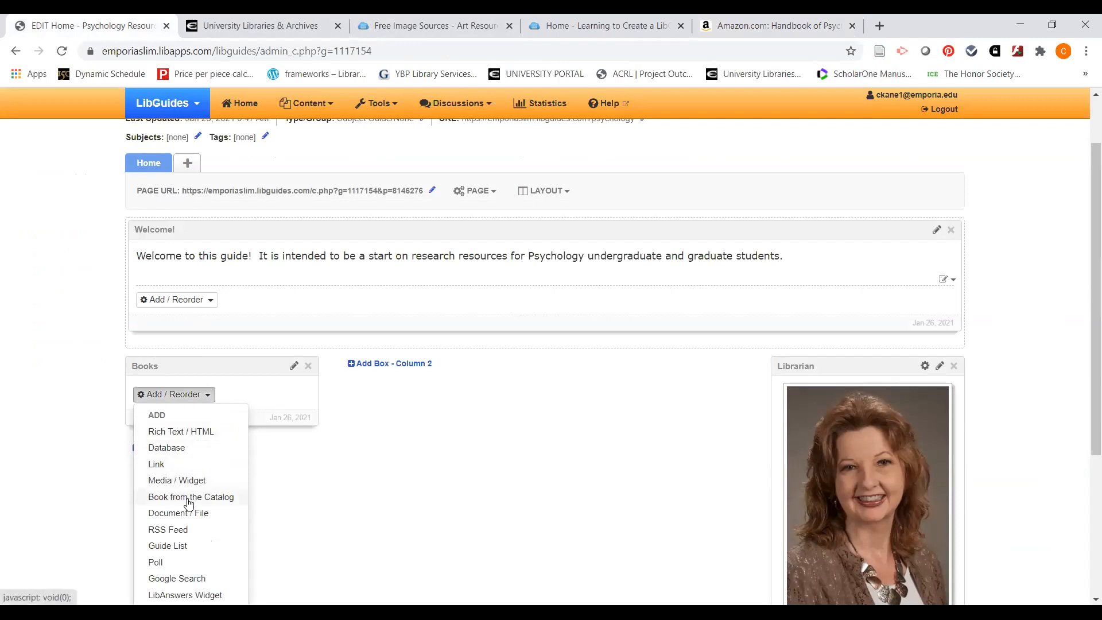
pyautogui.click(188, 499)
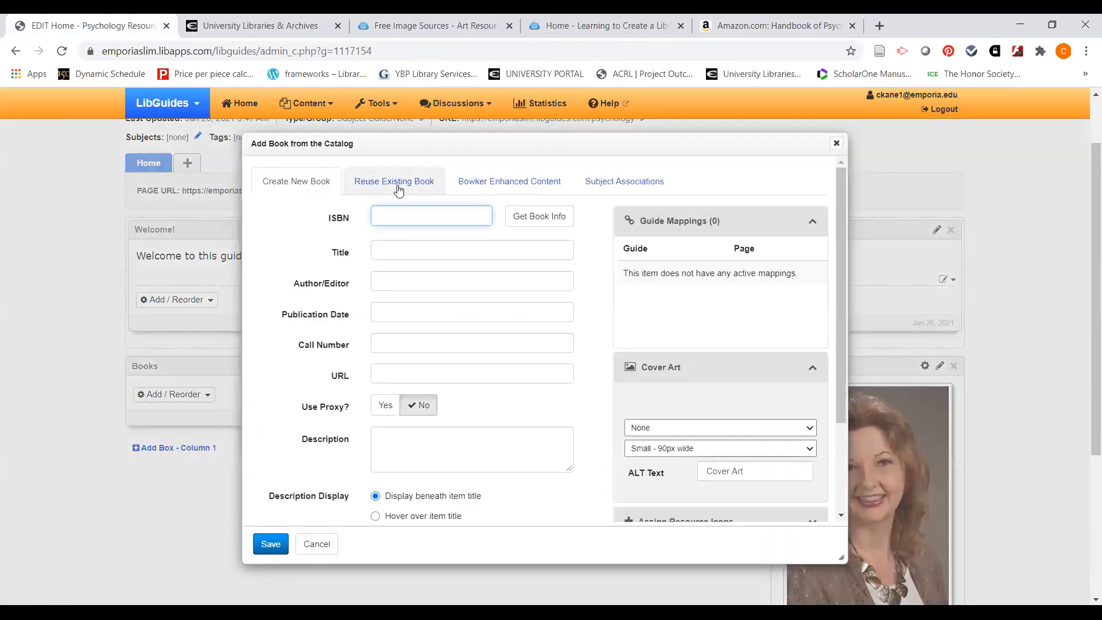
pyautogui.rightClick(390, 217)
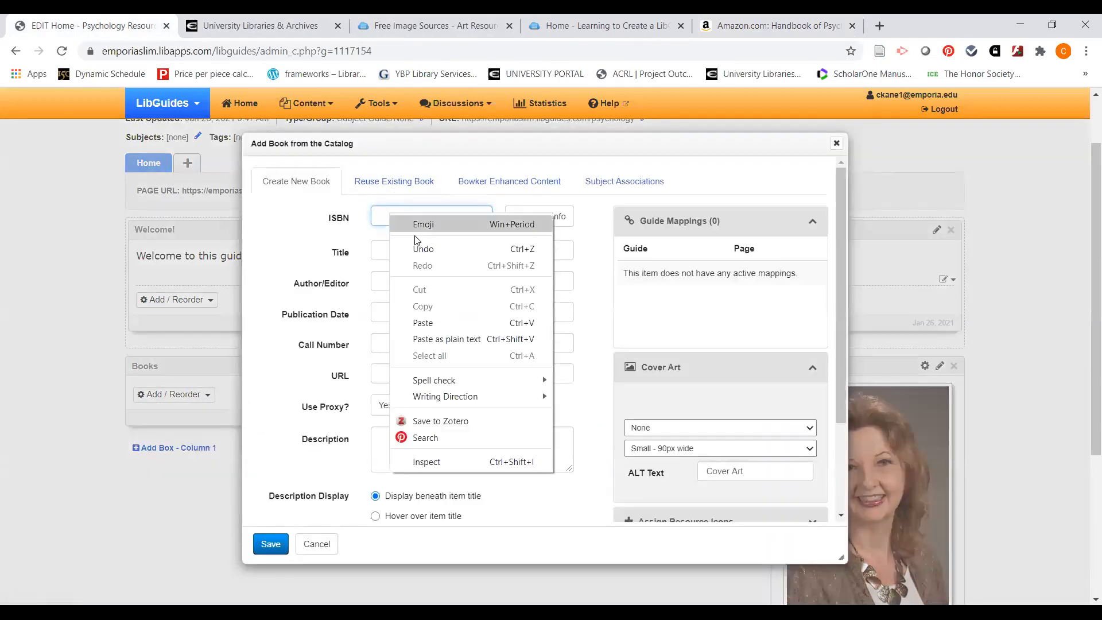
pyautogui.click(432, 339)
pyautogui.click(517, 223)
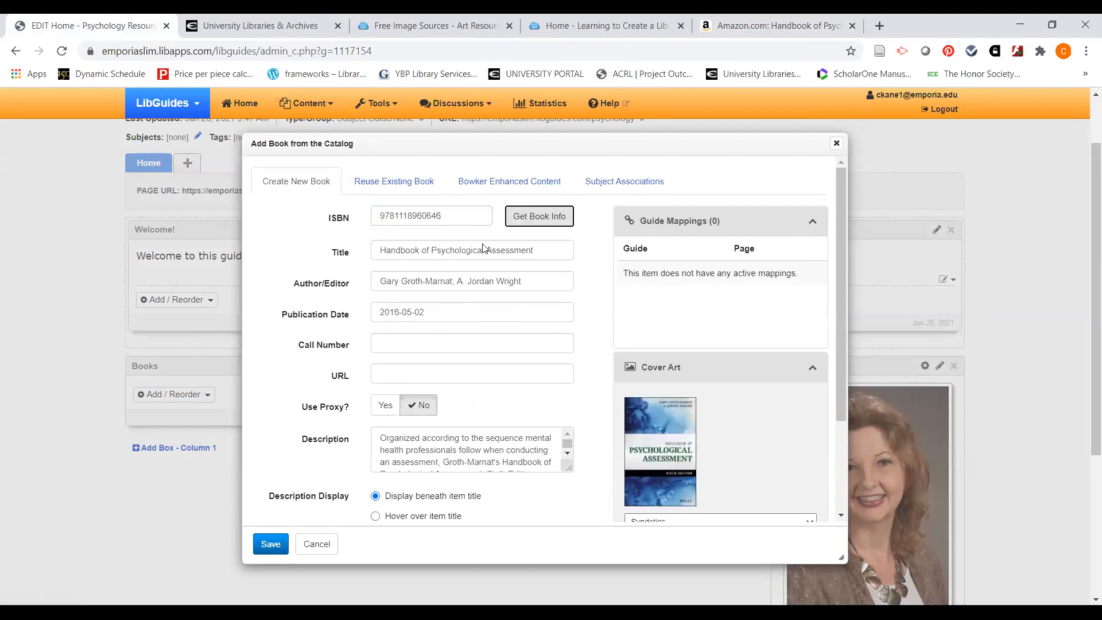
pyautogui.click(272, 550)
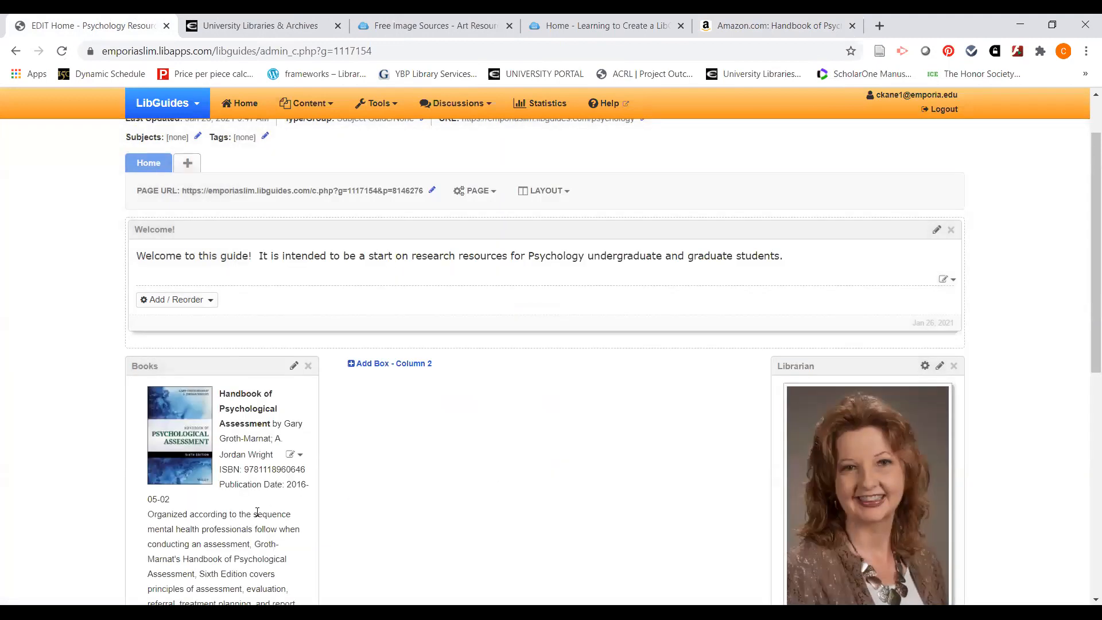
pyautogui.scroll(-1, 257, 512)
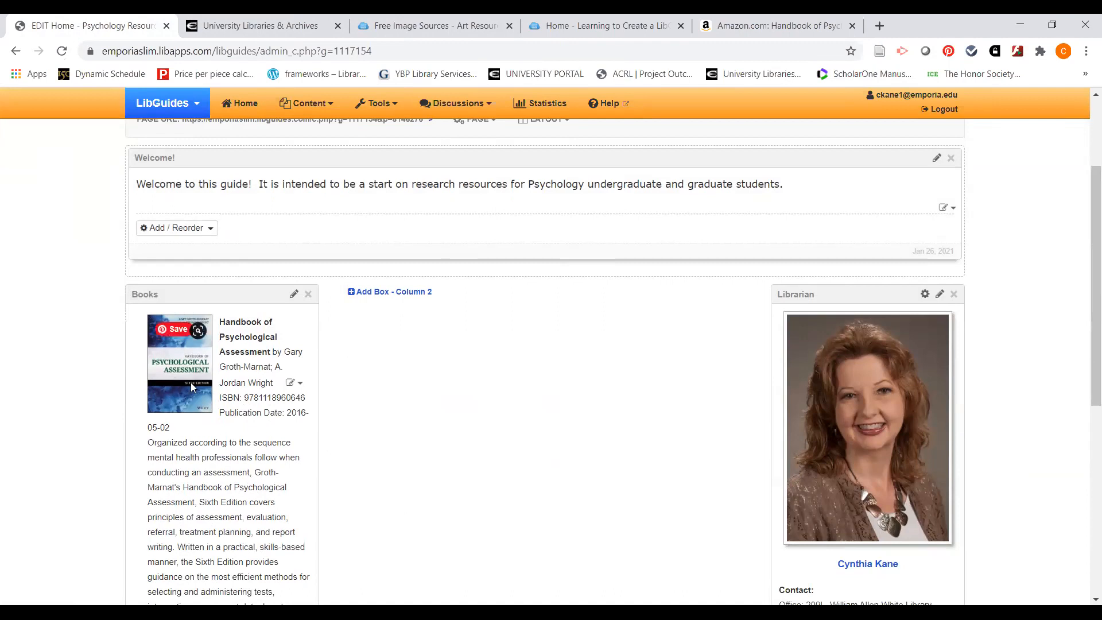
pyautogui.scroll(3, 554, 416)
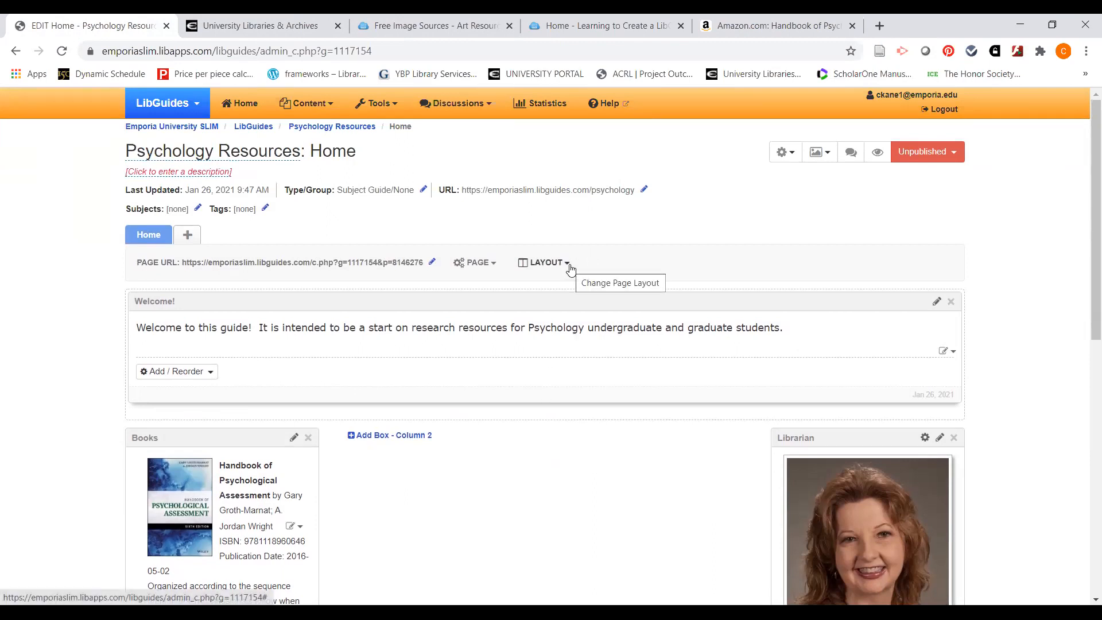
pyautogui.click(569, 266)
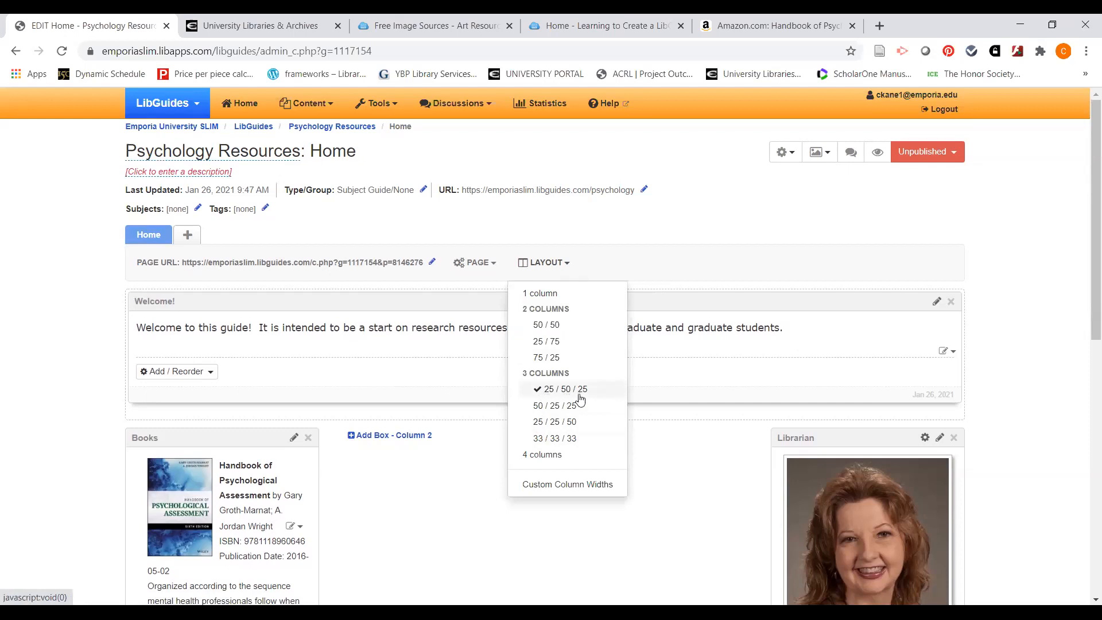
pyautogui.click(472, 422)
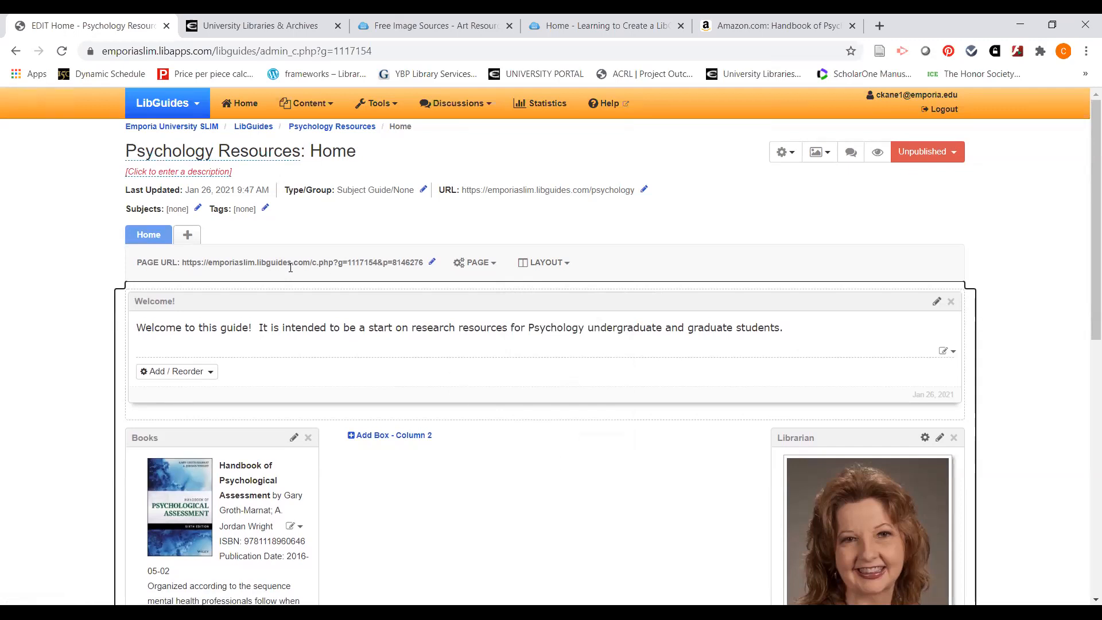
# Add a regular top-level page named "Databases" to the guide and set its layout to two 50 / 50 columns
pyautogui.click(187, 236)
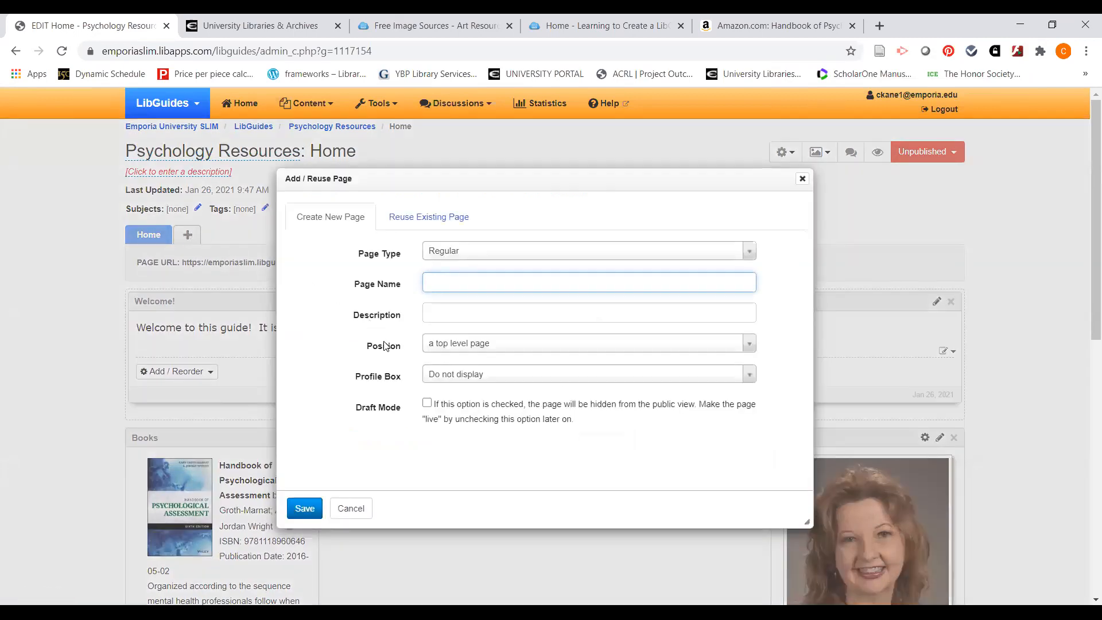
pyautogui.write('Databases')
pyautogui.click(313, 509)
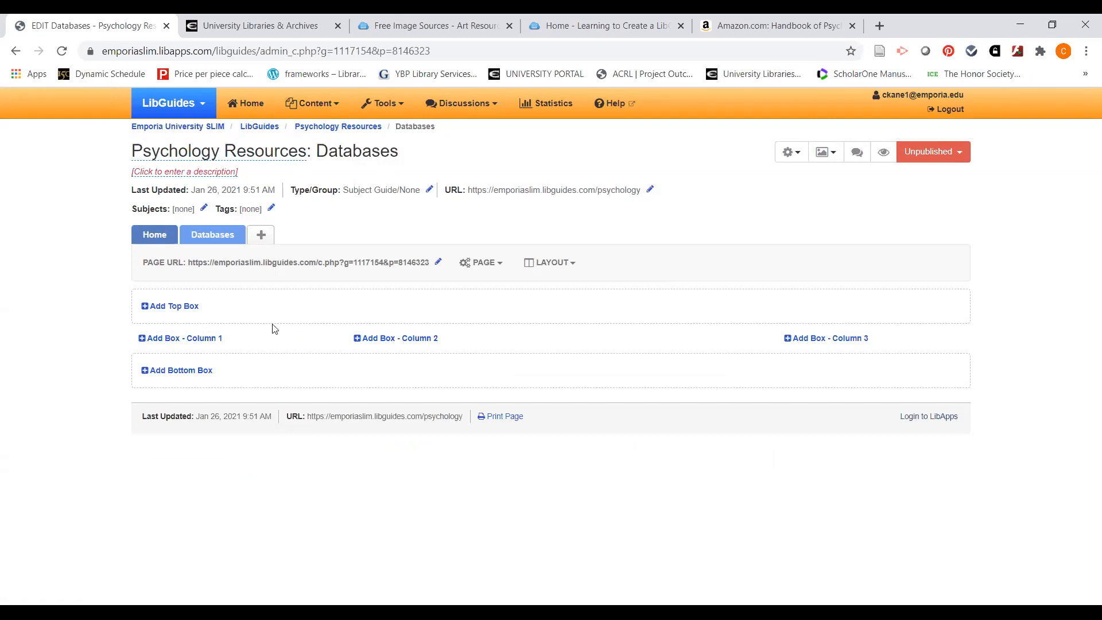
pyautogui.click(569, 267)
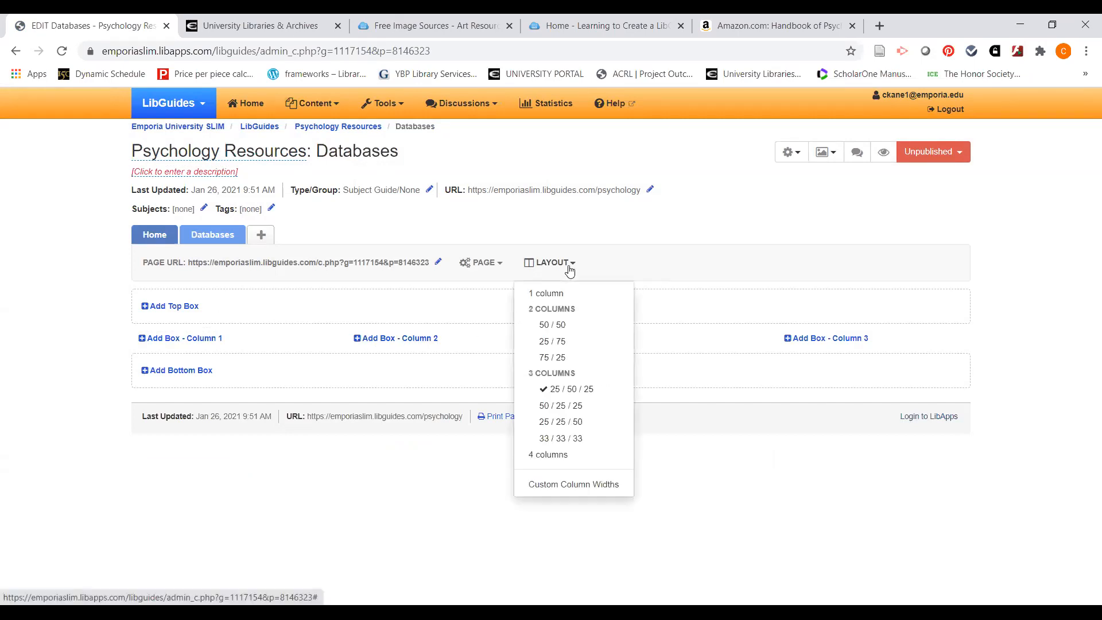
pyautogui.click(552, 326)
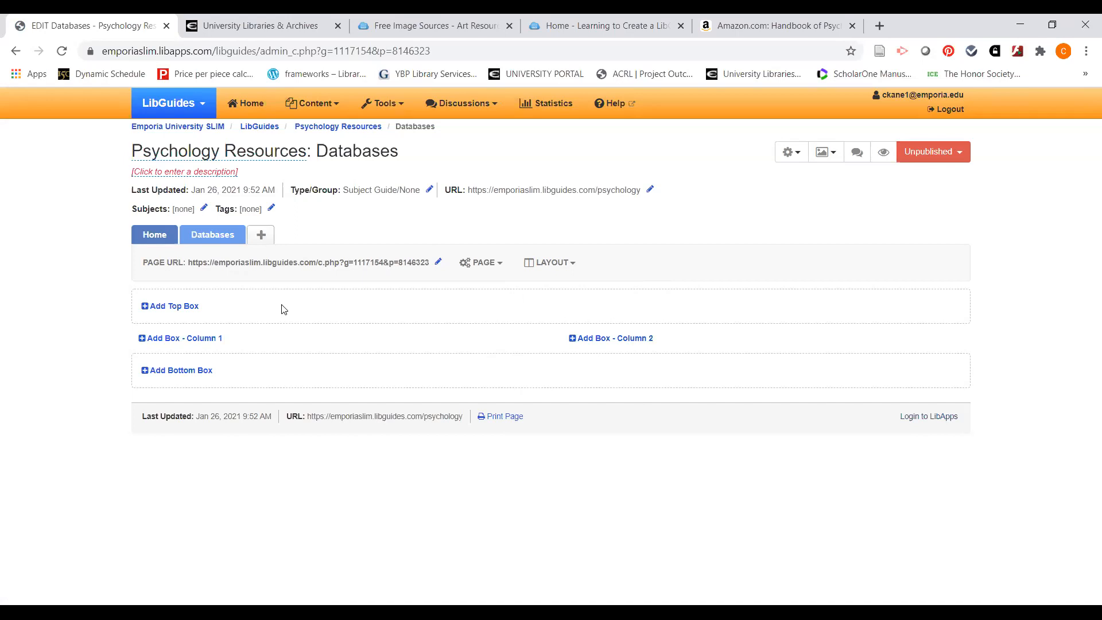
# Add a standard box named "Freely Available Websites" to column 1 of the Databases page and start a new link in it
pyautogui.click(214, 338)
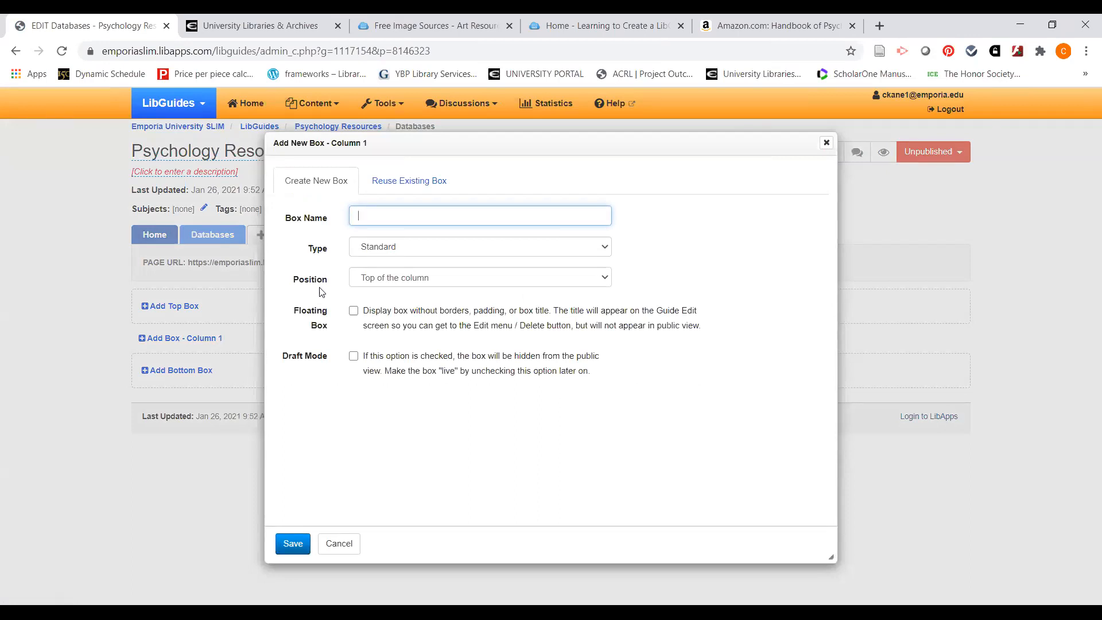
pyautogui.write('Fee')
pyautogui.press('BackSpace')
pyautogui.press('BackSpace')
pyautogui.write('reely Available Websites')
pyautogui.click(306, 547)
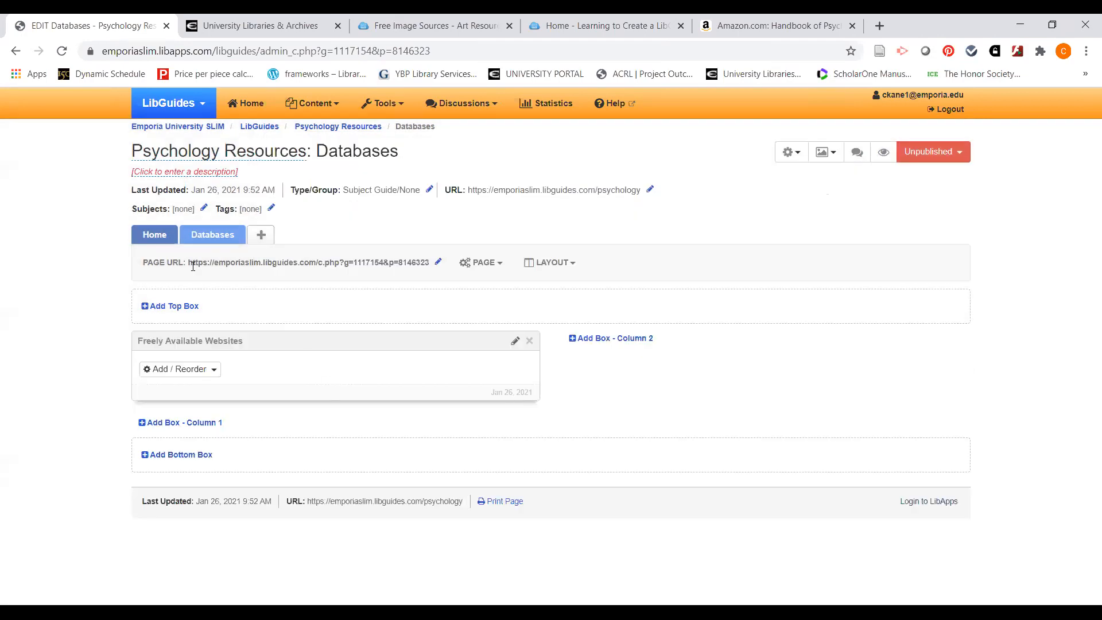
pyautogui.click(215, 372)
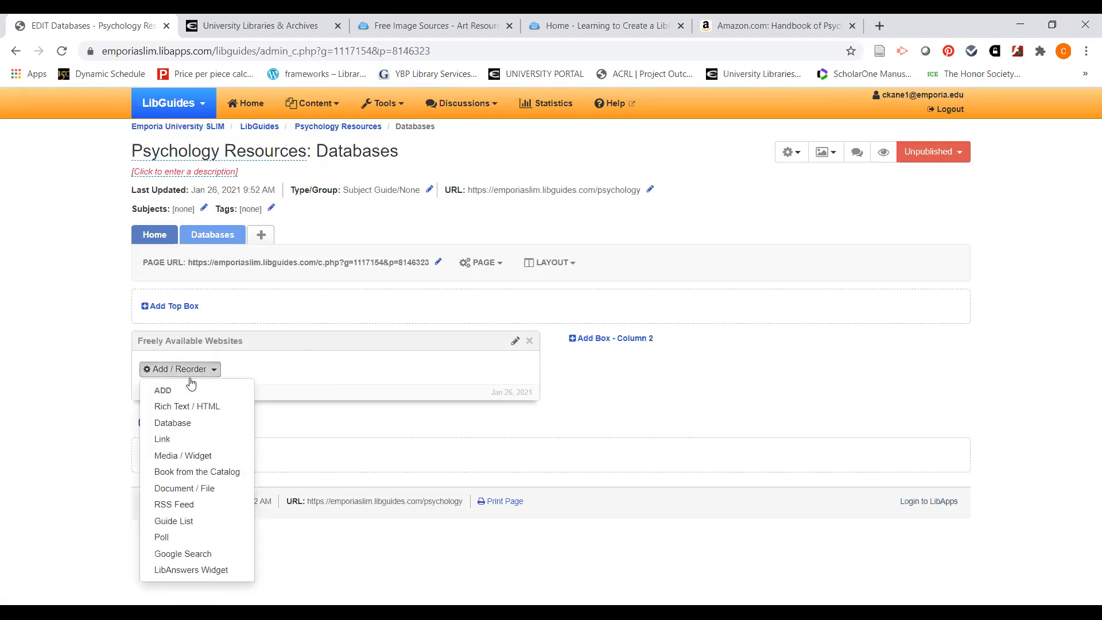
pyautogui.click(163, 441)
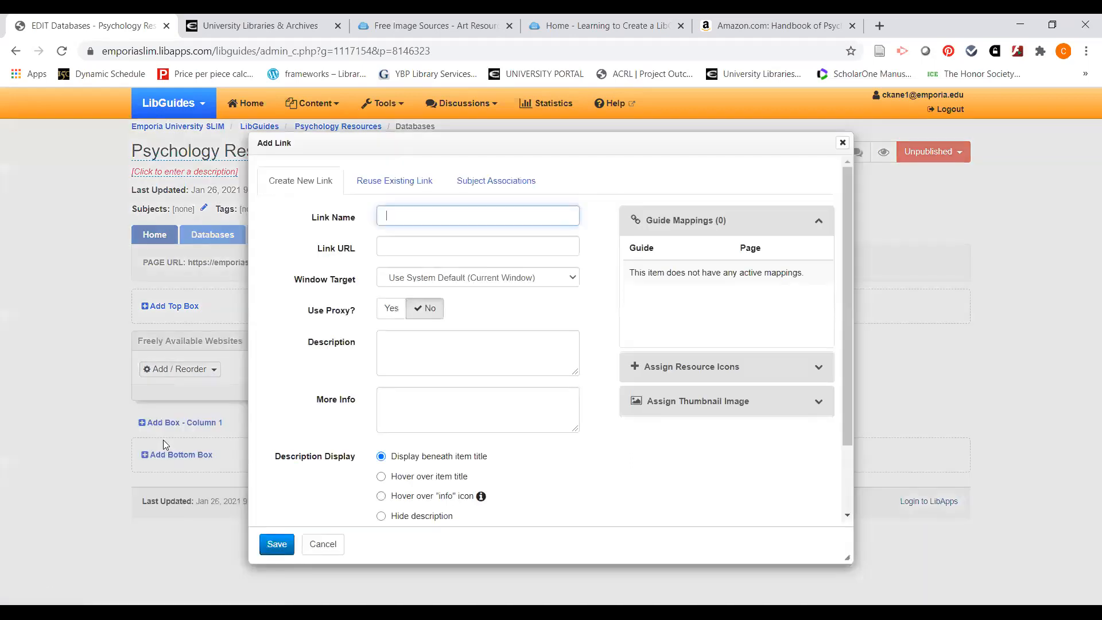
# Switch to the Amazon browser tab, search Google there for "american psychological association" and open the apa.org website
pyautogui.click(815, 29)
pyautogui.click(801, 55)
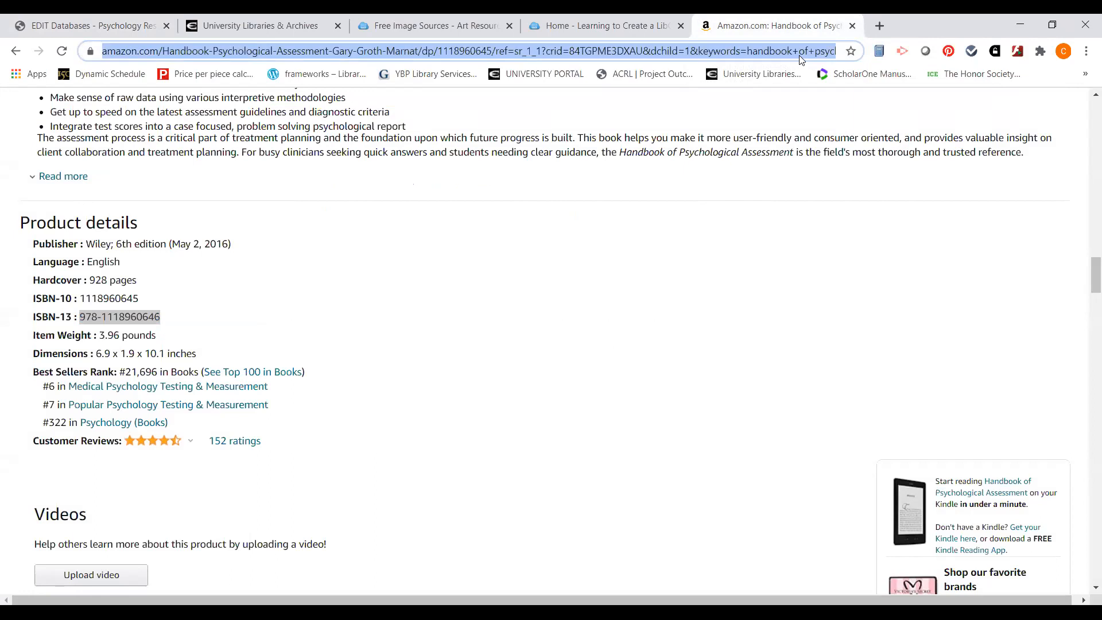
pyautogui.write('ae')
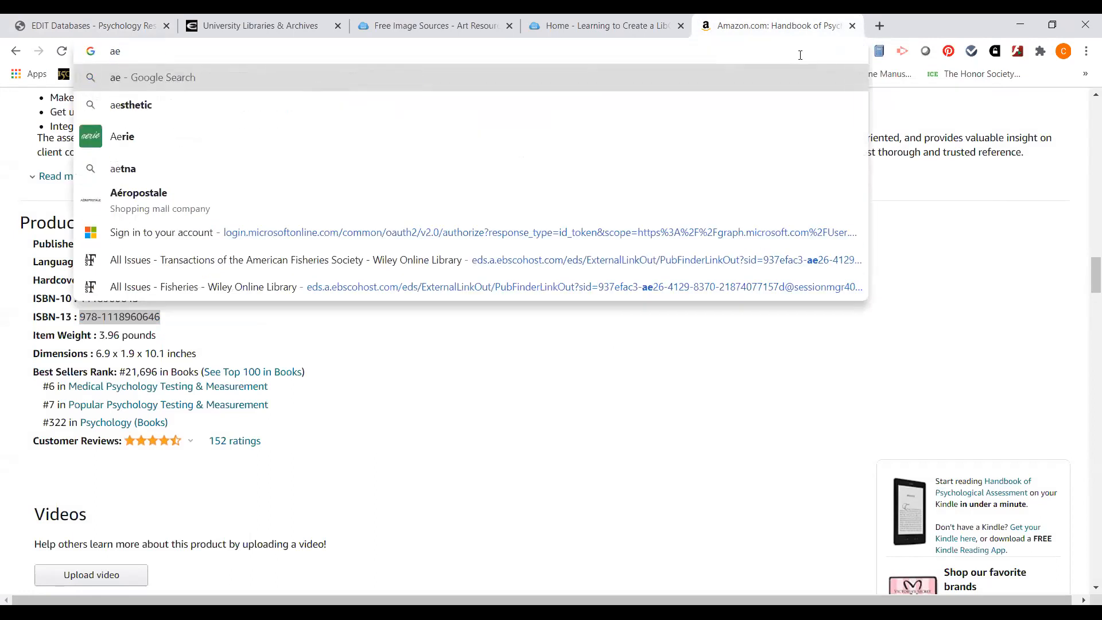
pyautogui.press('BackSpace')
pyautogui.write('m')
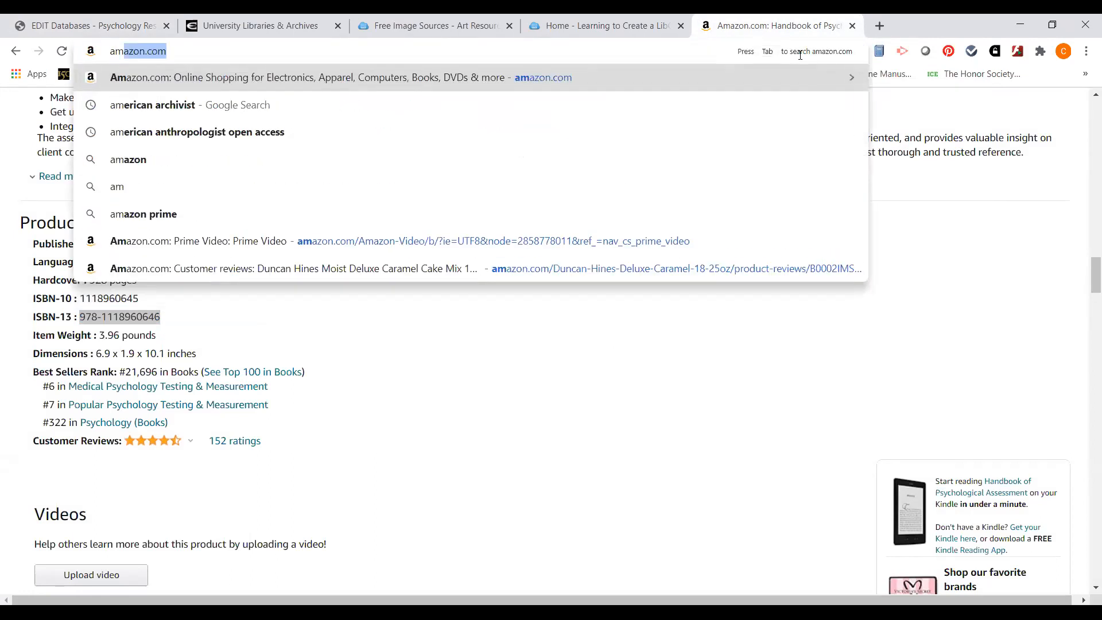
pyautogui.write('erica')
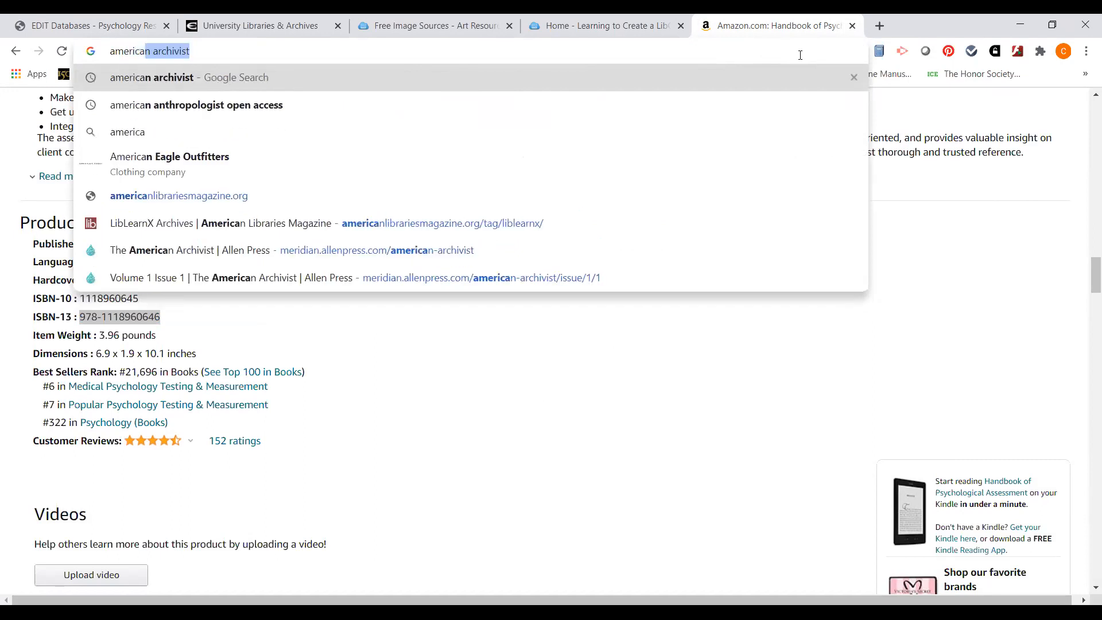
pyautogui.write('n psy')
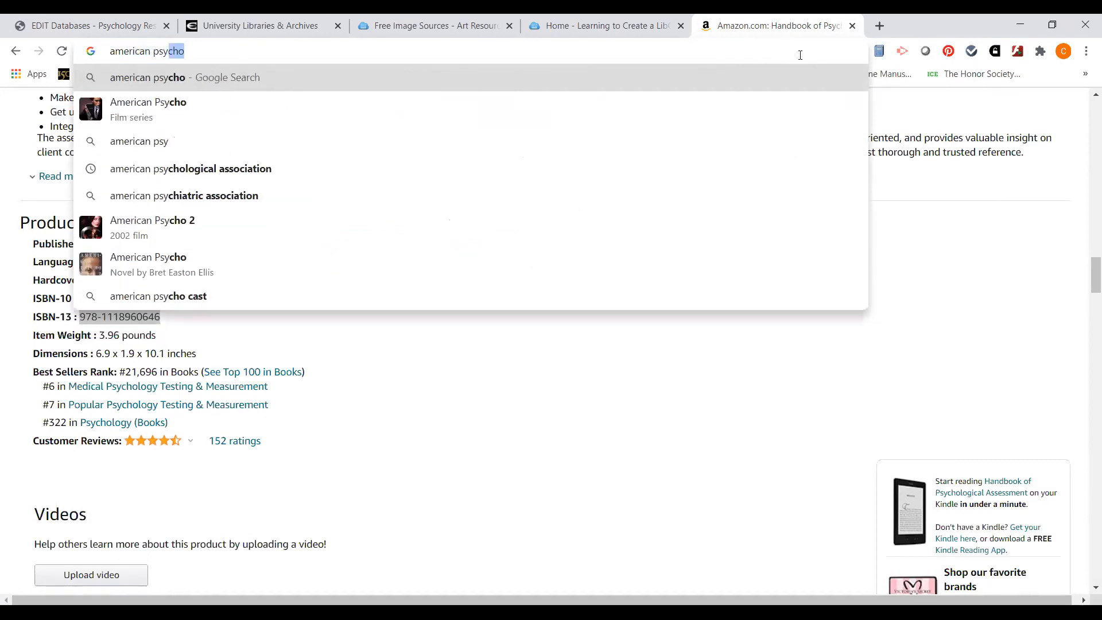
pyautogui.click(268, 171)
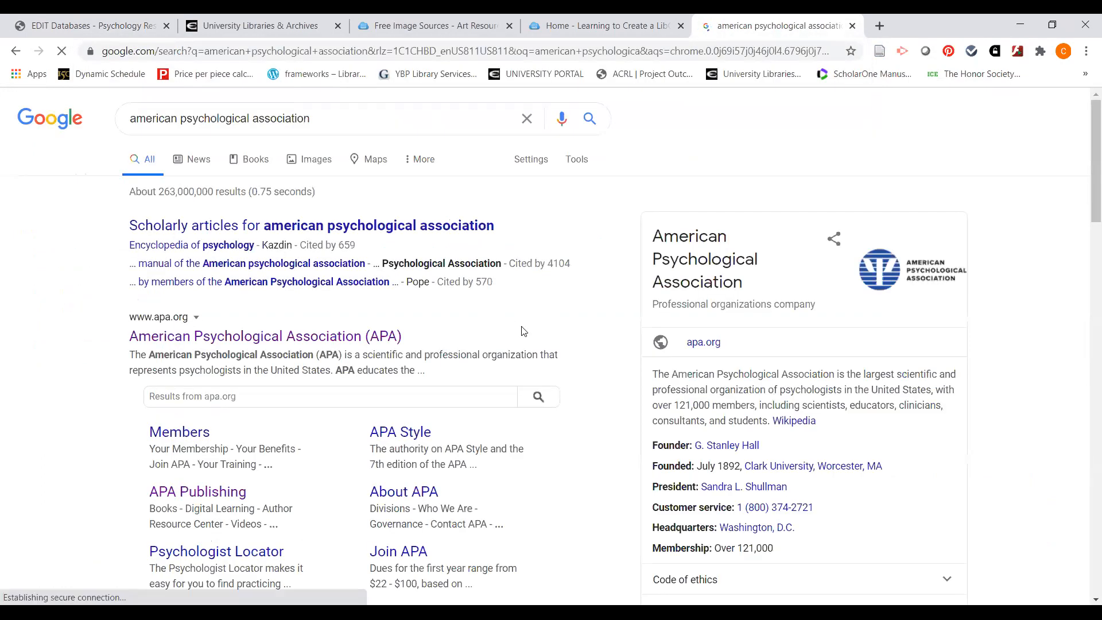
pyautogui.click(311, 337)
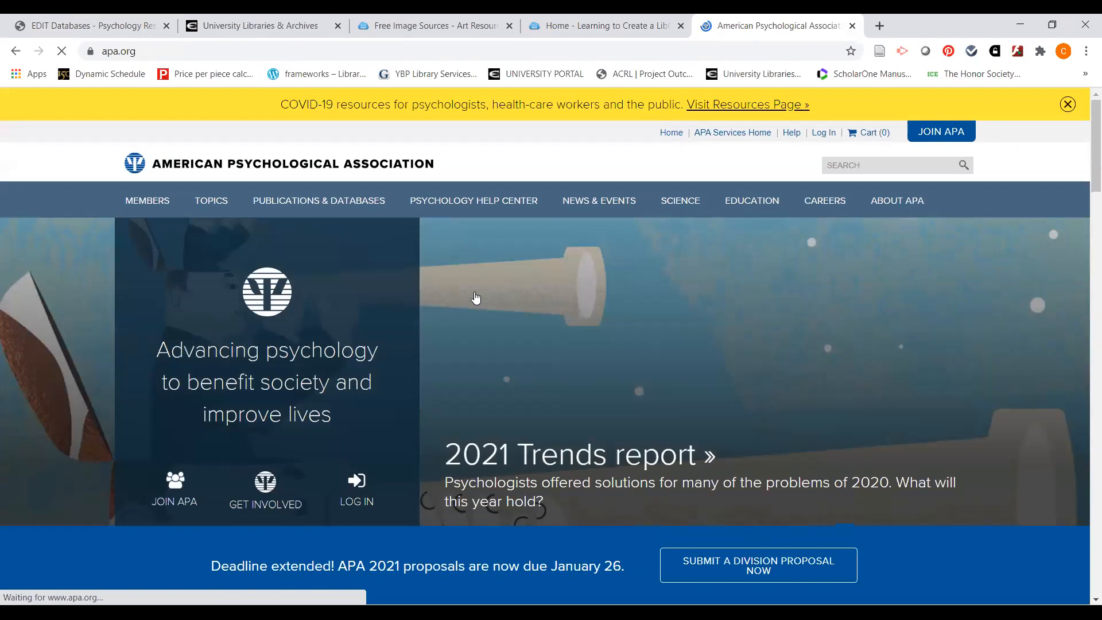
# Copy the web address of the American Psychological Association home page
pyautogui.click(115, 53)
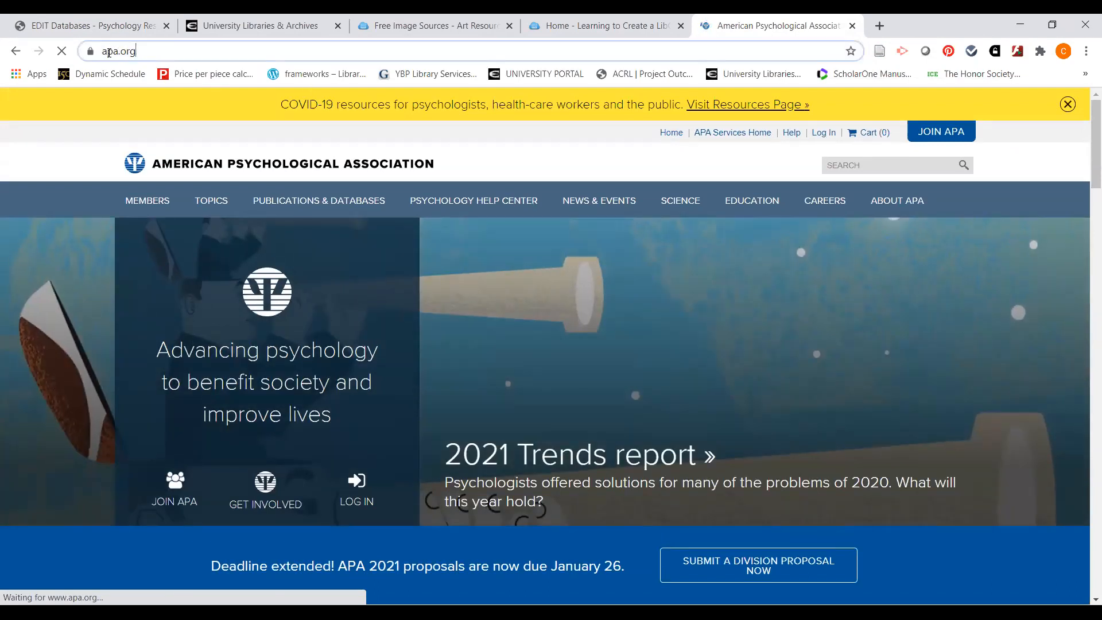
pyautogui.rightClick(115, 54)
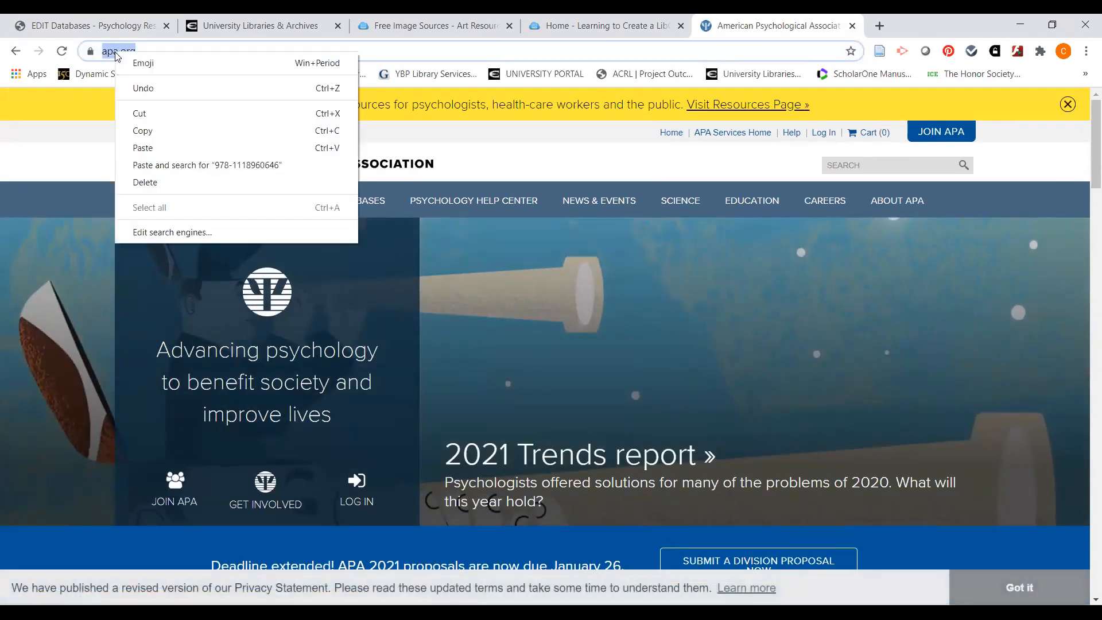
pyautogui.click(143, 131)
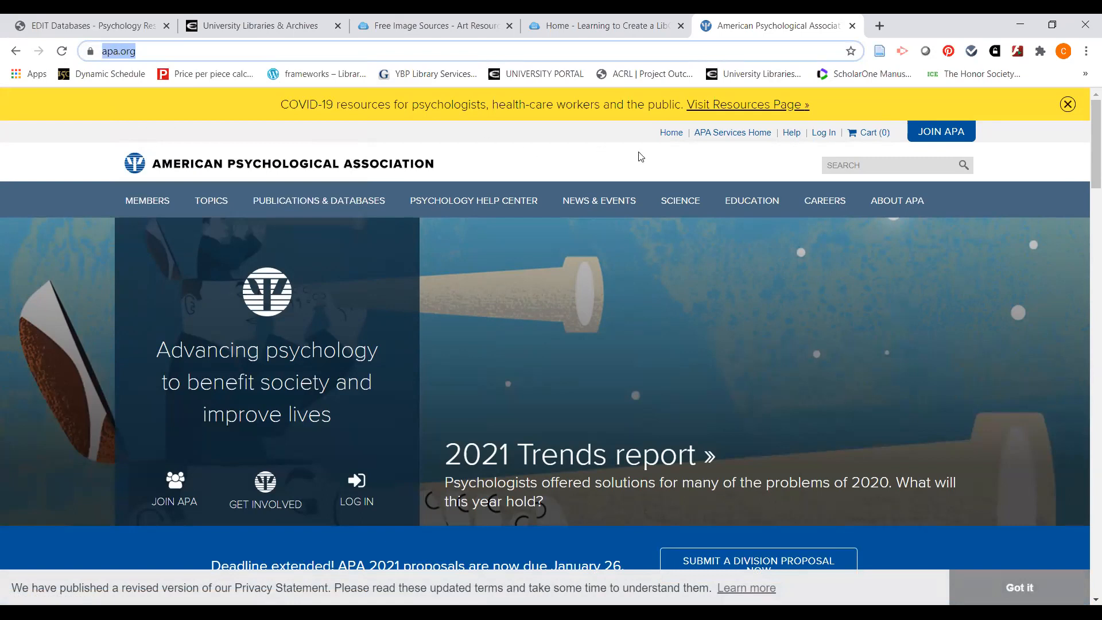
pyautogui.click(44, 28)
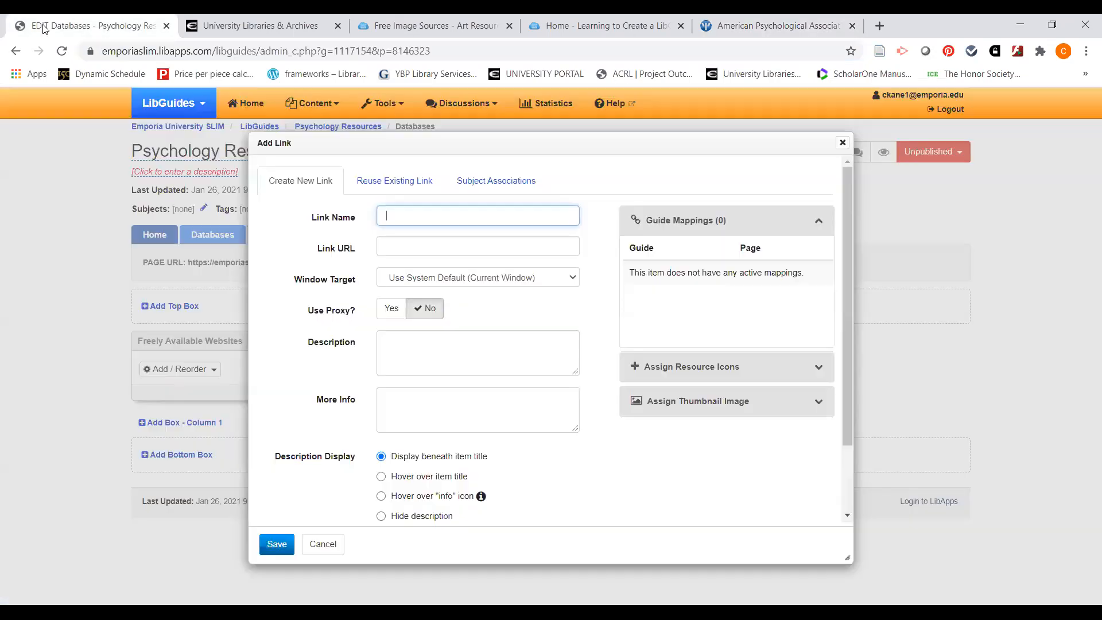
pyautogui.rightClick(385, 244)
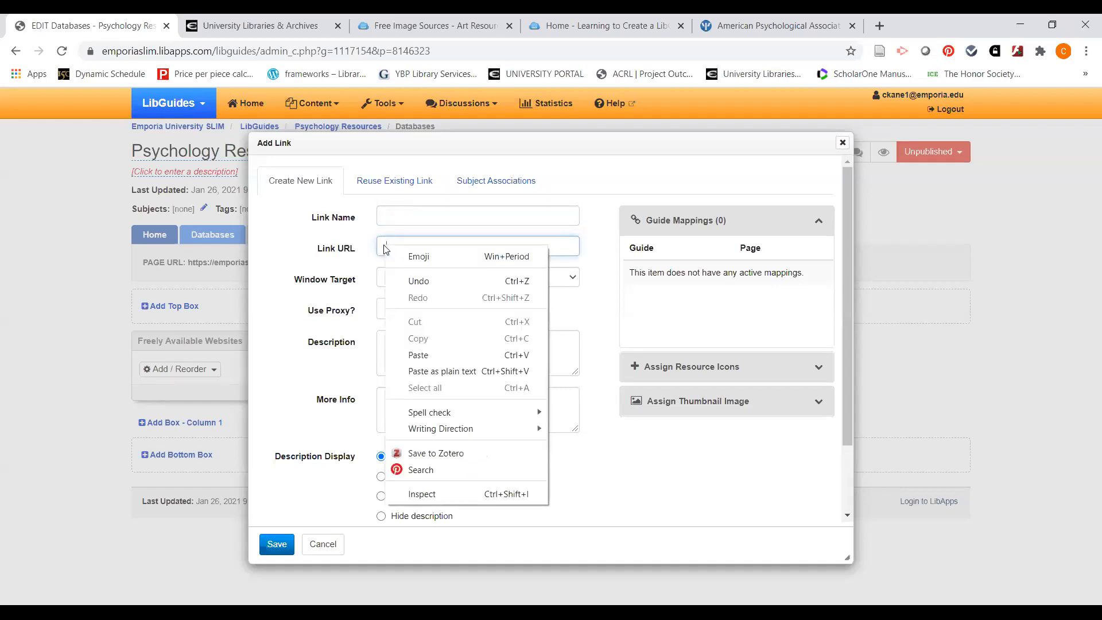
pyautogui.click(417, 370)
pyautogui.click(394, 216)
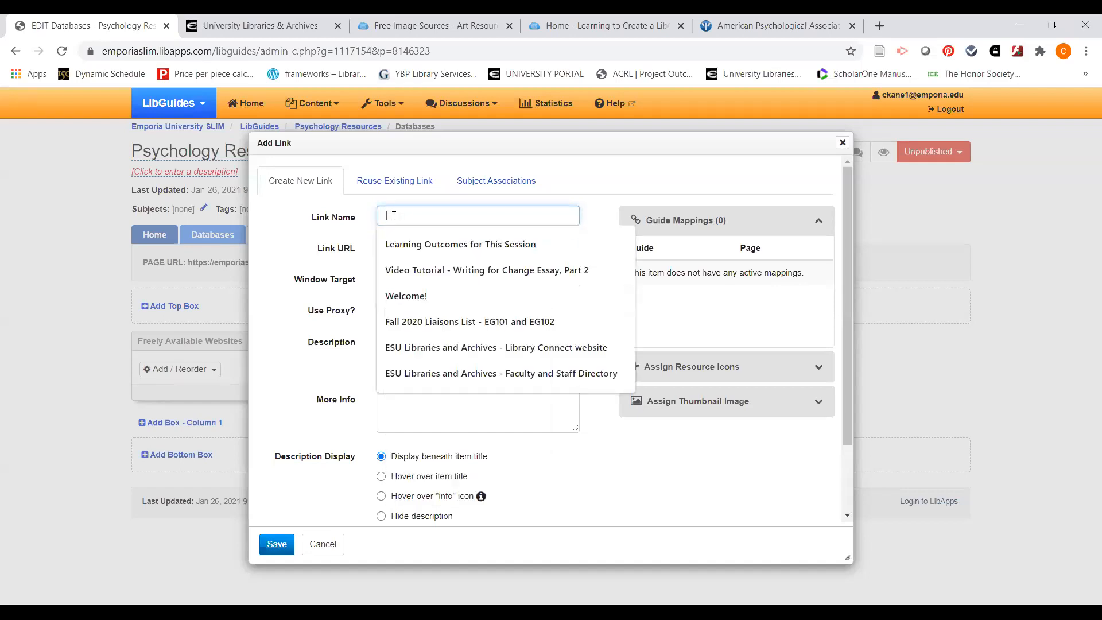
pyautogui.write('Americ')
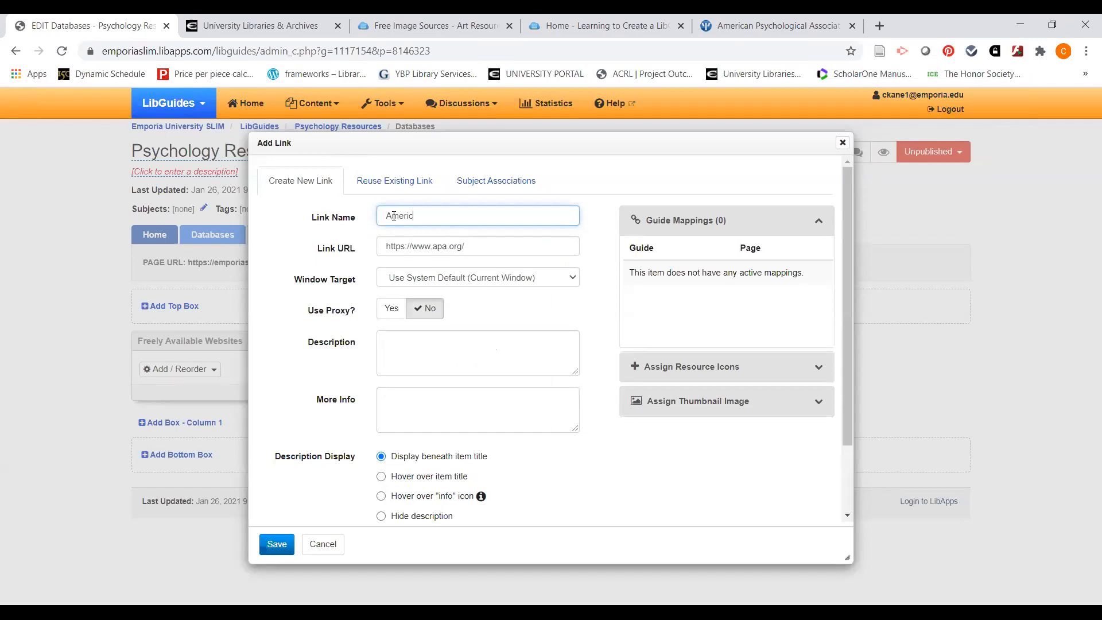
pyautogui.write('an Psychological Association')
# Set the link to open in a new window, describe it as "APA is the primary association for psychologists, students, and related audiences.", and save it
pyautogui.click(573, 278)
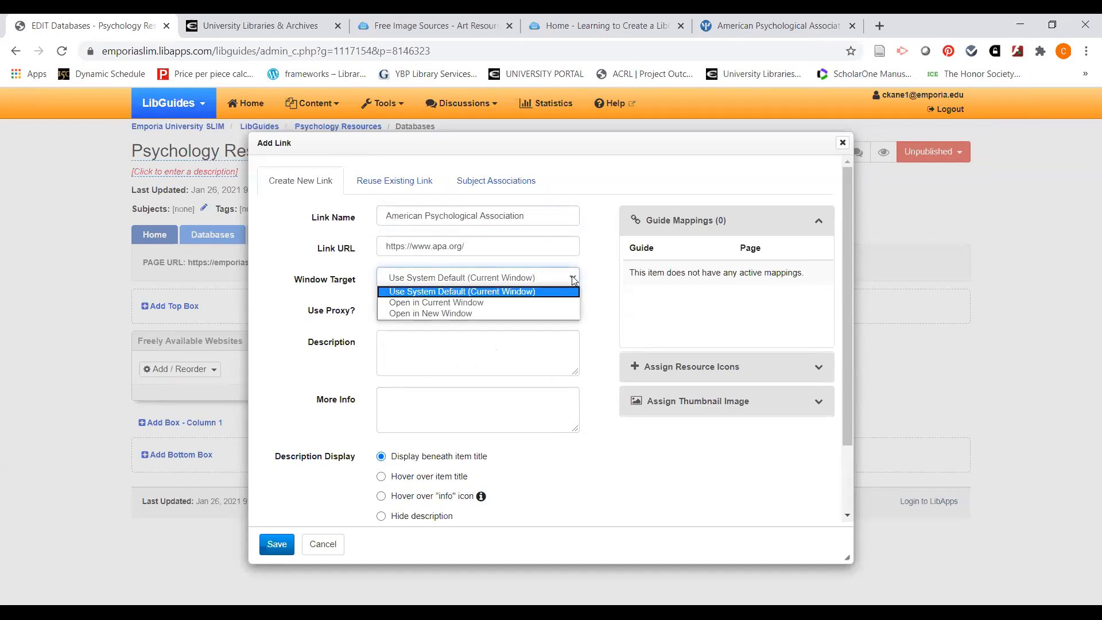
pyautogui.click(473, 314)
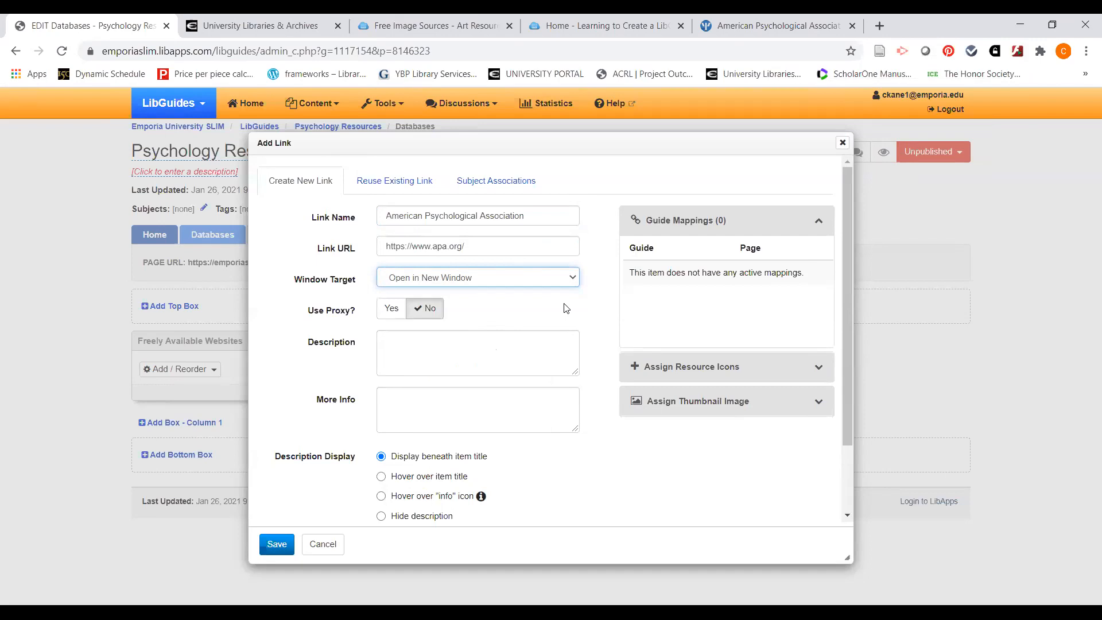
pyautogui.click(414, 353)
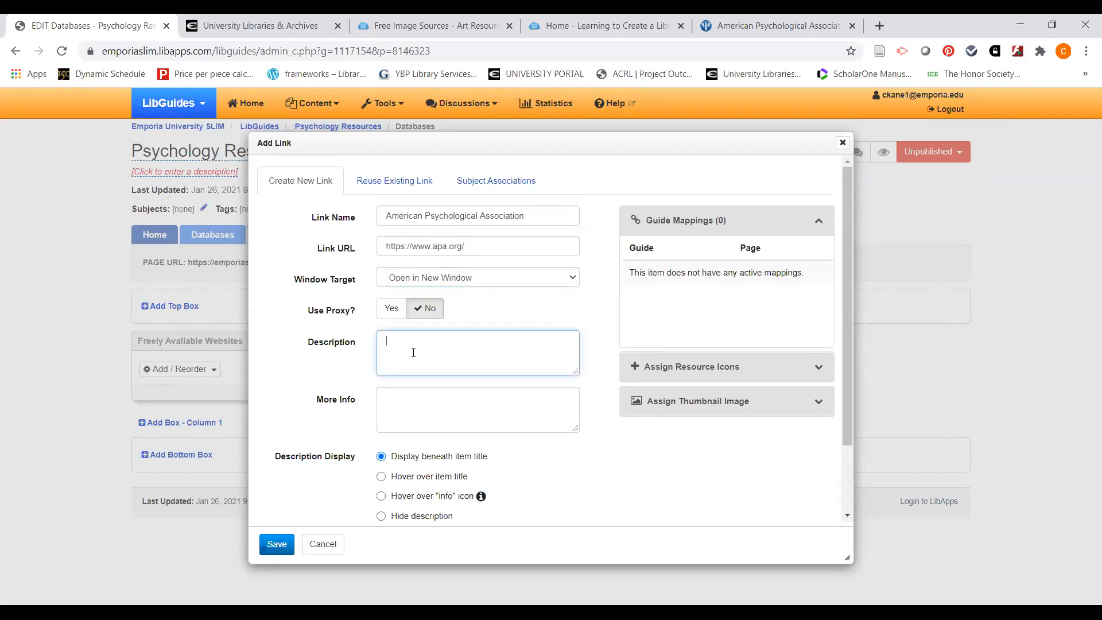
pyautogui.write('APA is the primary association for psychologists')
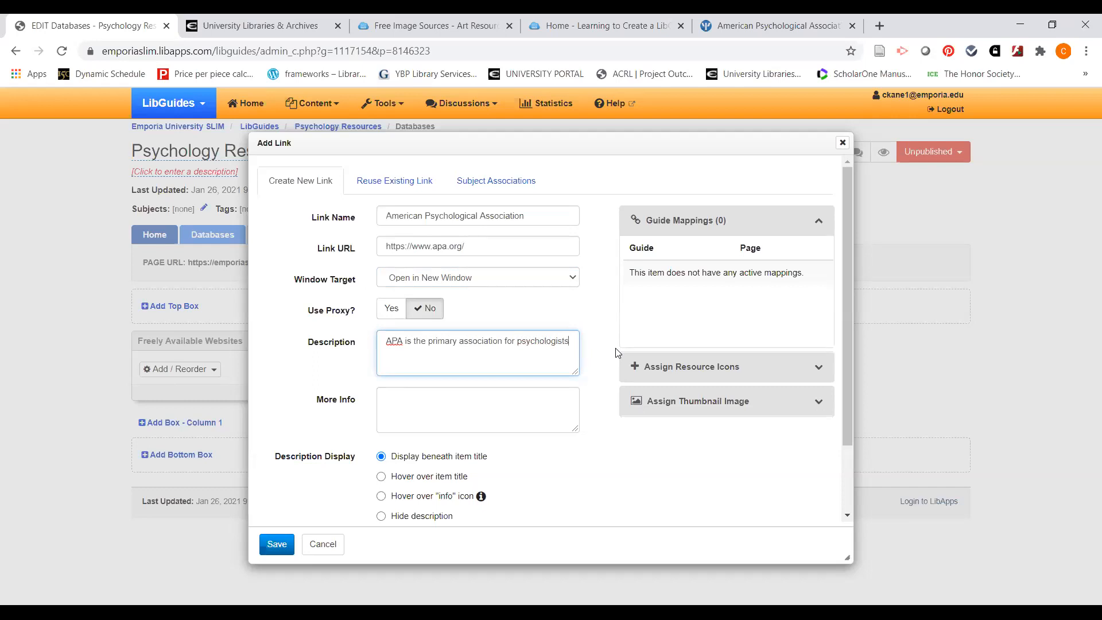
pyautogui.write(', students,')
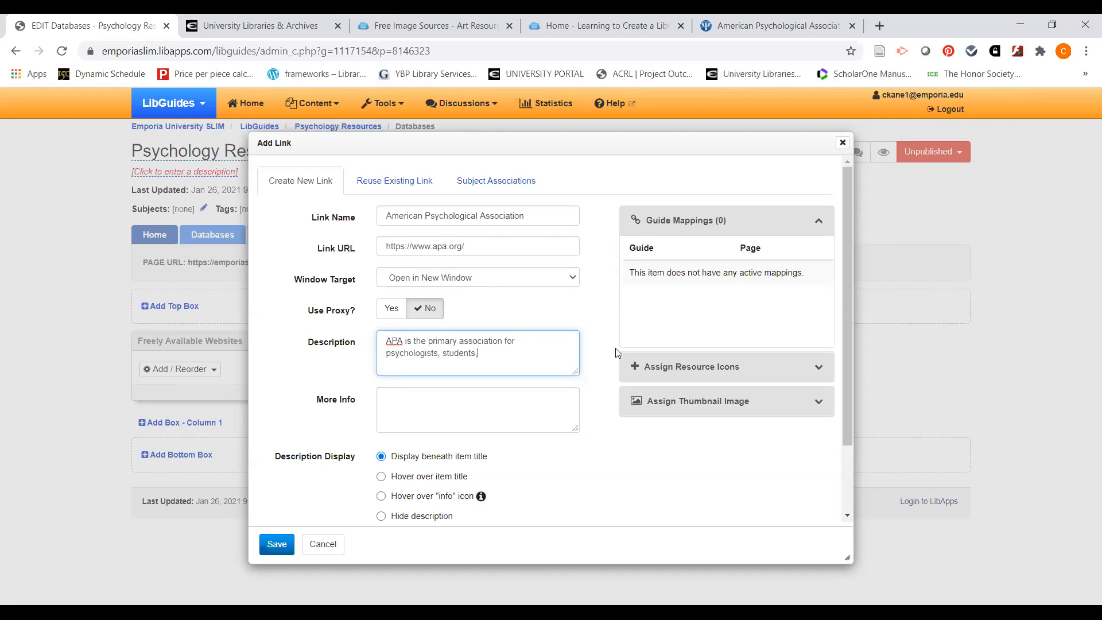
pyautogui.write(' and related audiences.')
pyautogui.click(277, 544)
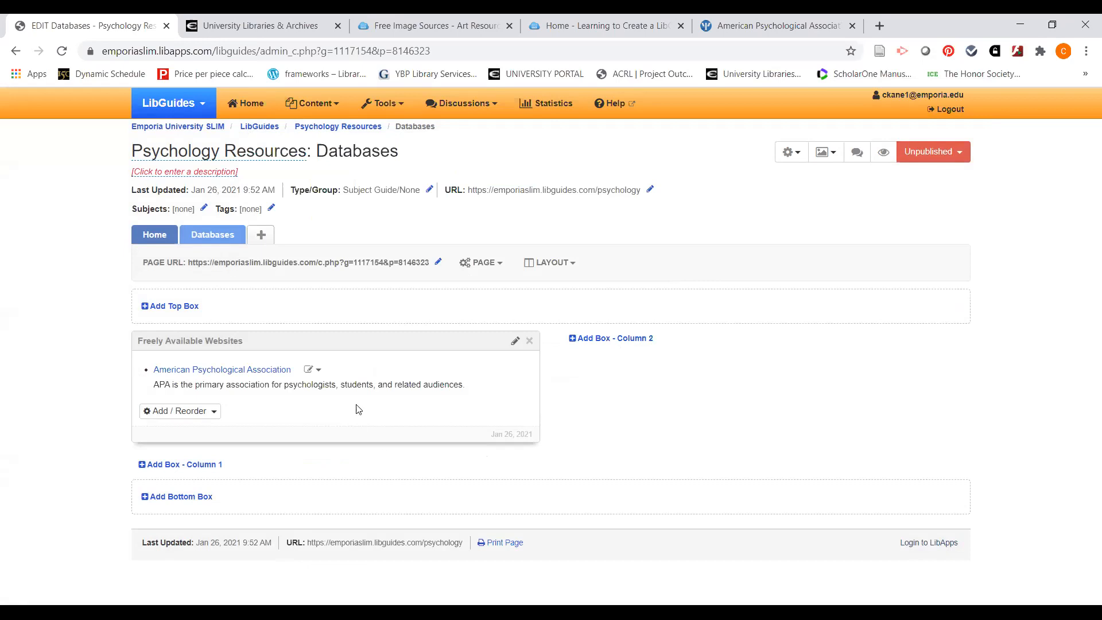
pyautogui.click(213, 412)
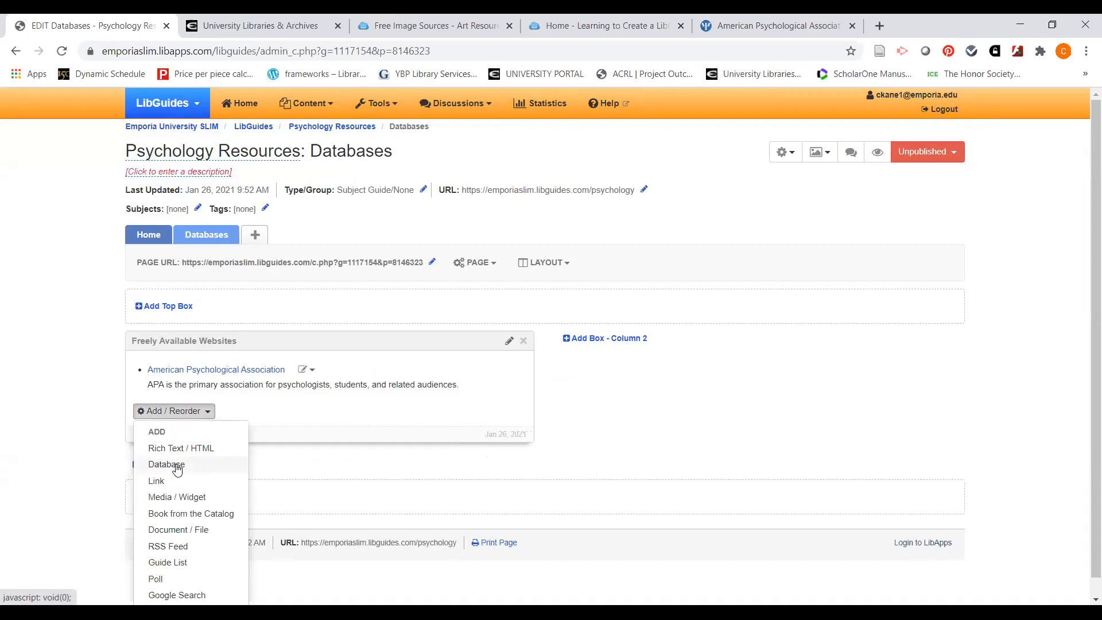
pyautogui.click(302, 474)
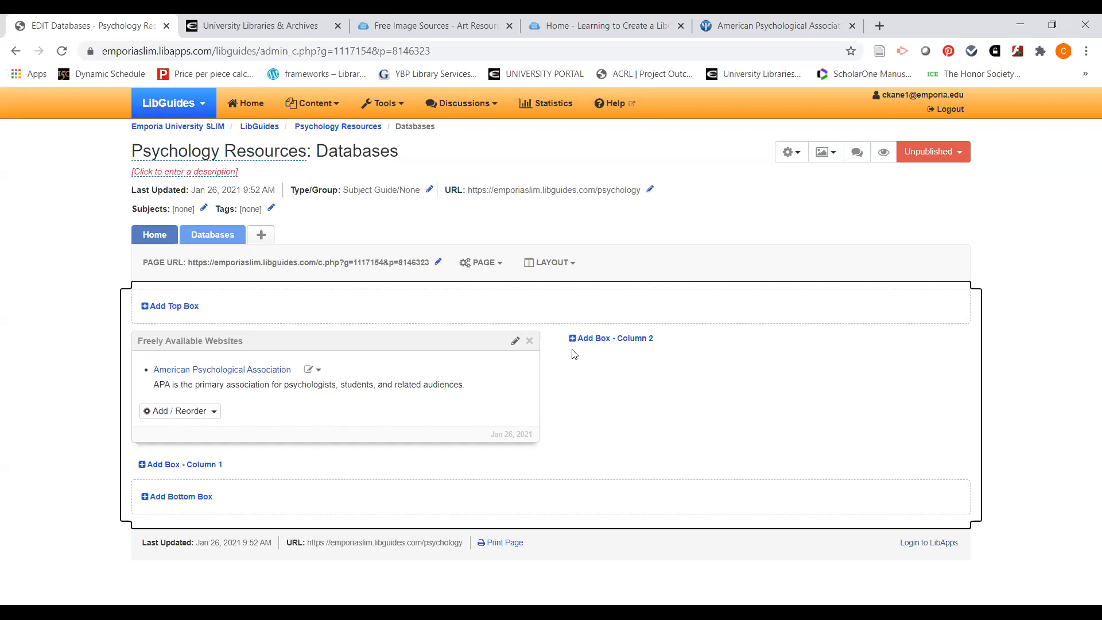
# Add a standard box named "Library Databases" to column 2 of the Databases page
pyautogui.click(621, 342)
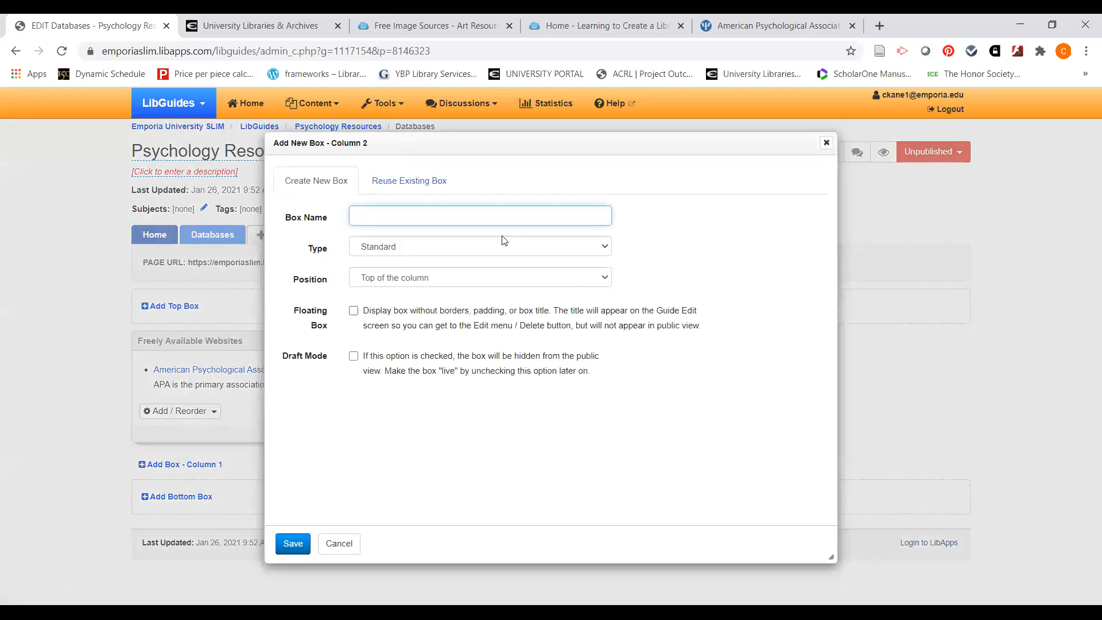
pyautogui.write('Lib')
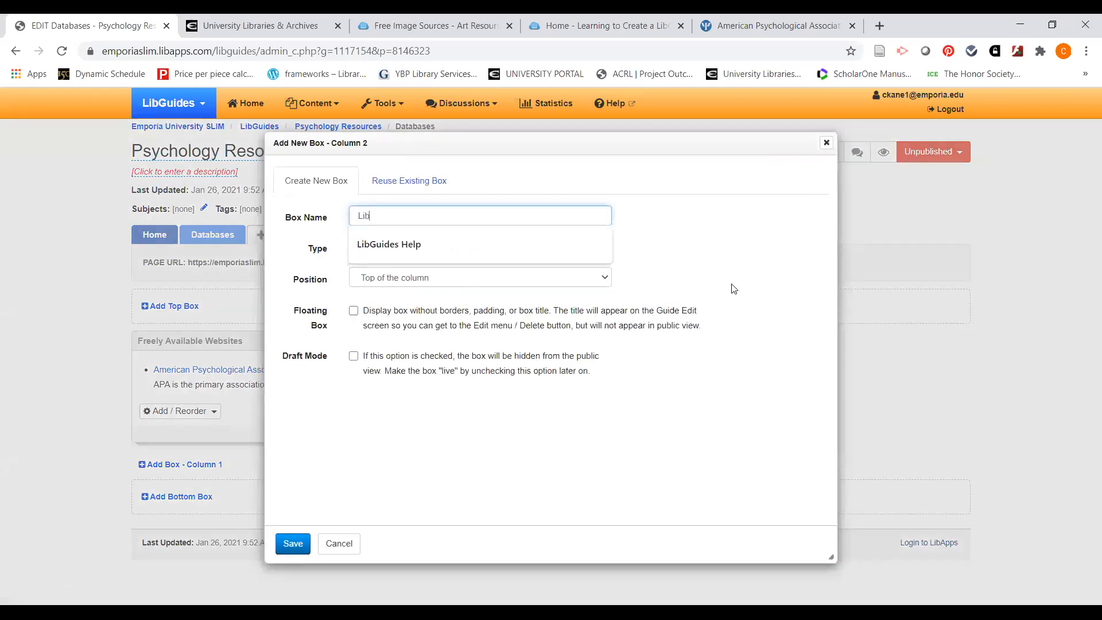
pyautogui.write('rary Data')
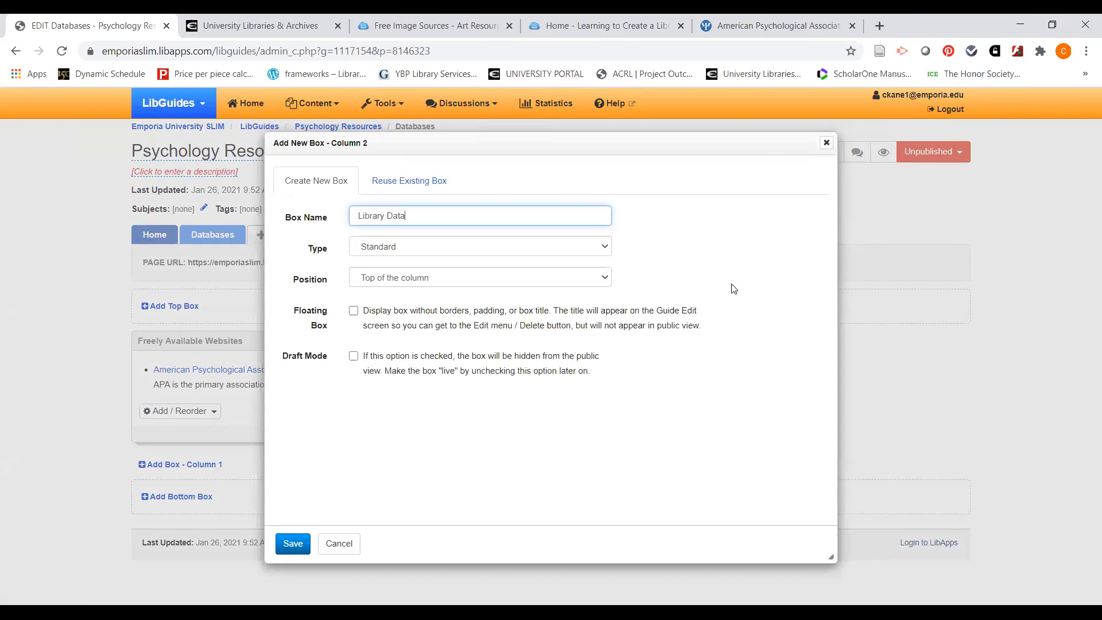
pyautogui.write('bases')
pyautogui.click(293, 543)
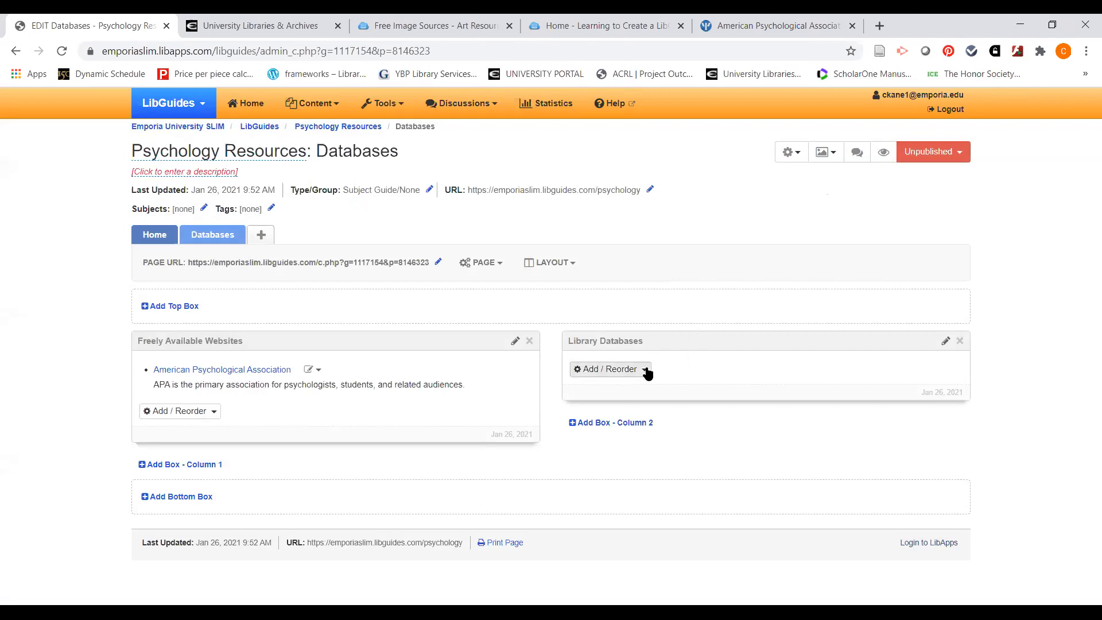
pyautogui.click(644, 370)
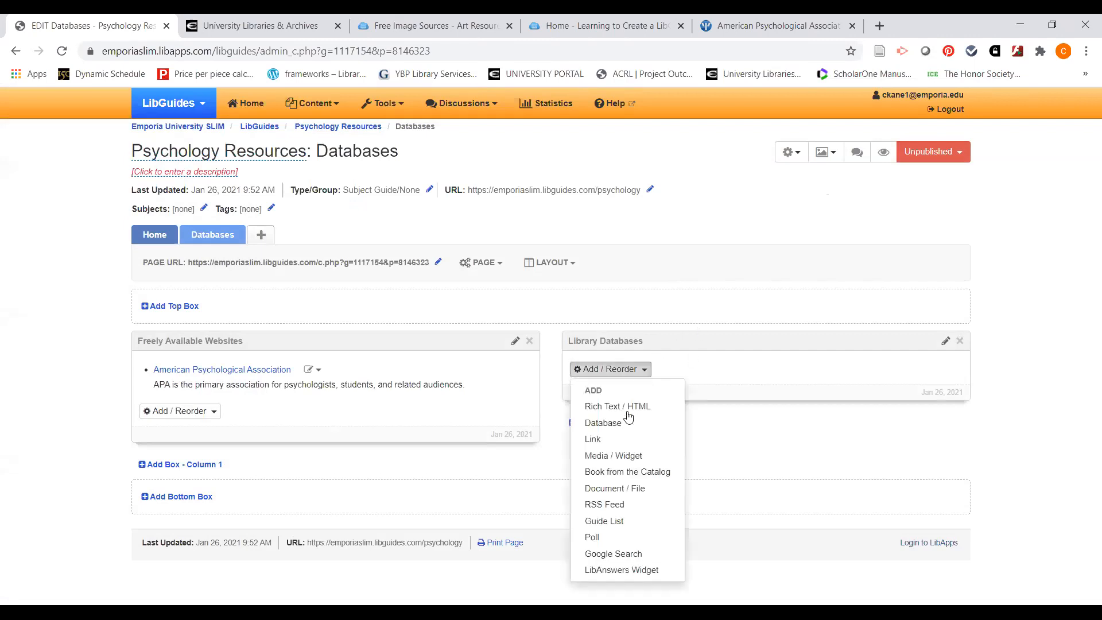
pyautogui.click(593, 440)
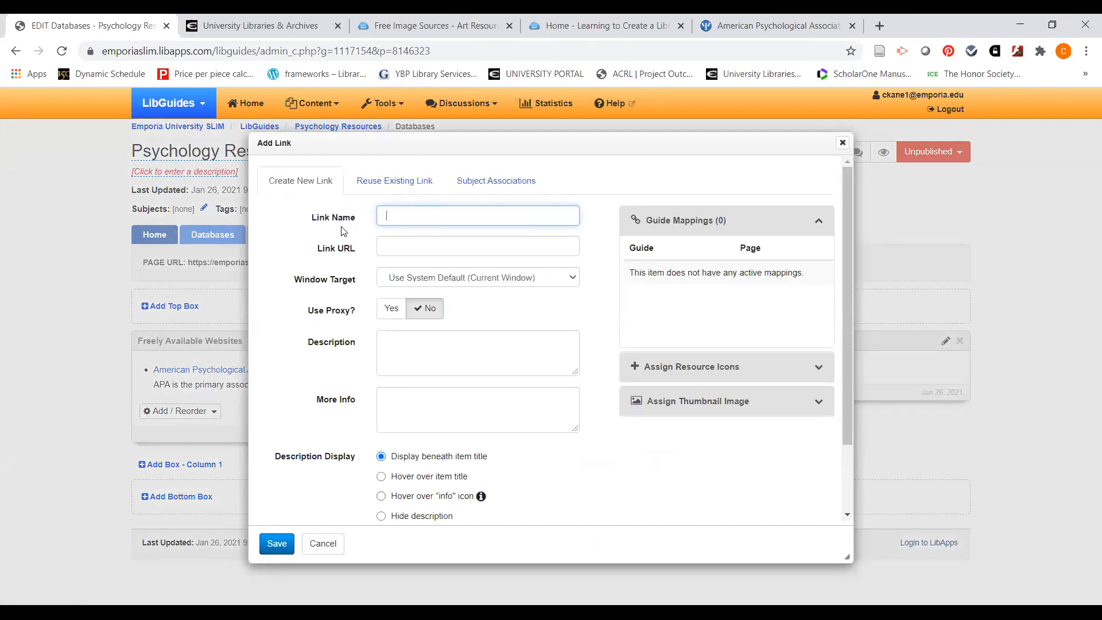
pyautogui.write('PsycINFO')
pyautogui.click(403, 247)
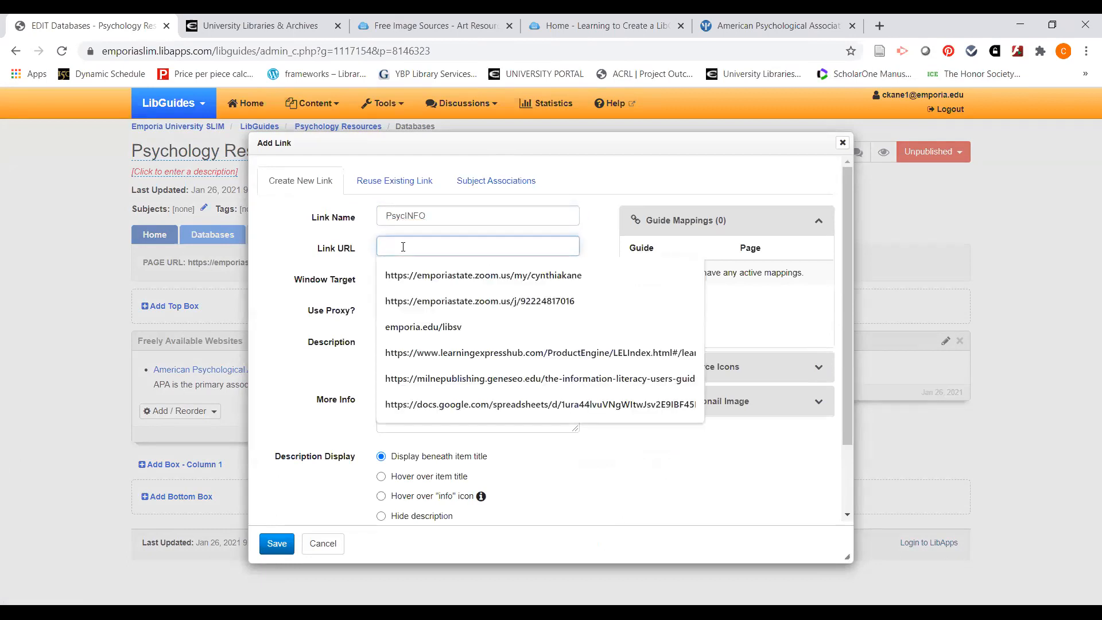
pyautogui.write('htt')
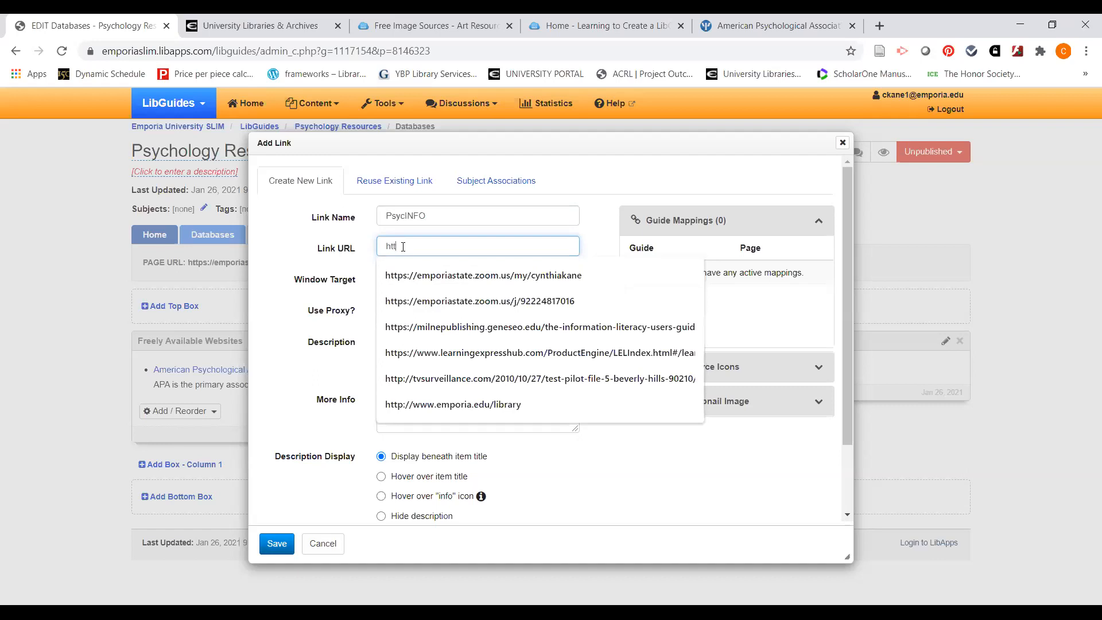
pyautogui.write('p:/emporia.edu')
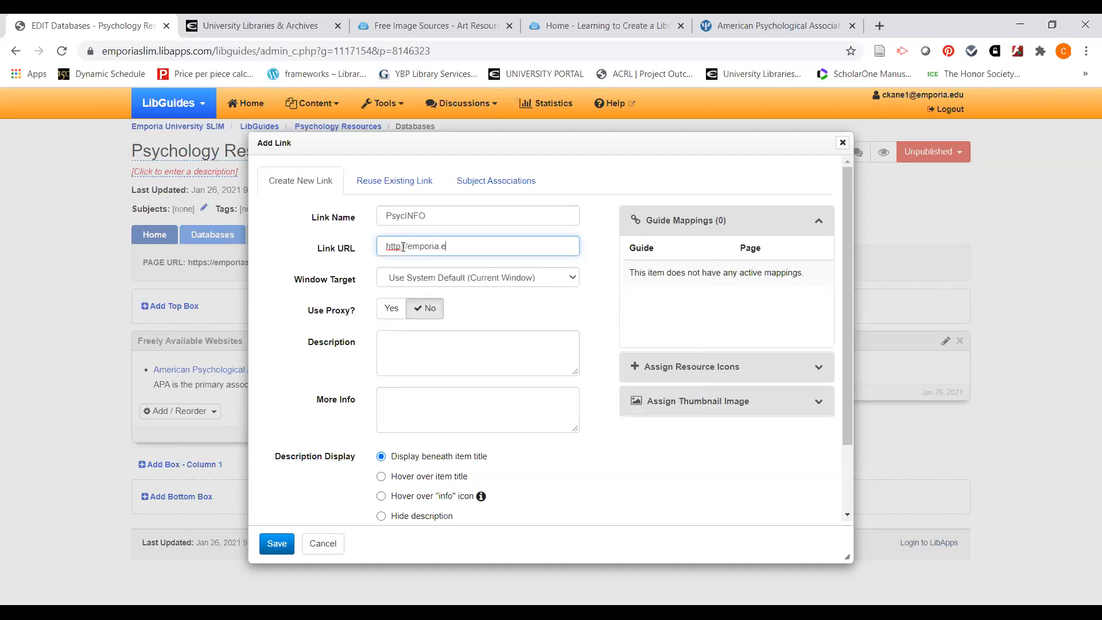
pyautogui.write('/library')
pyautogui.click(392, 310)
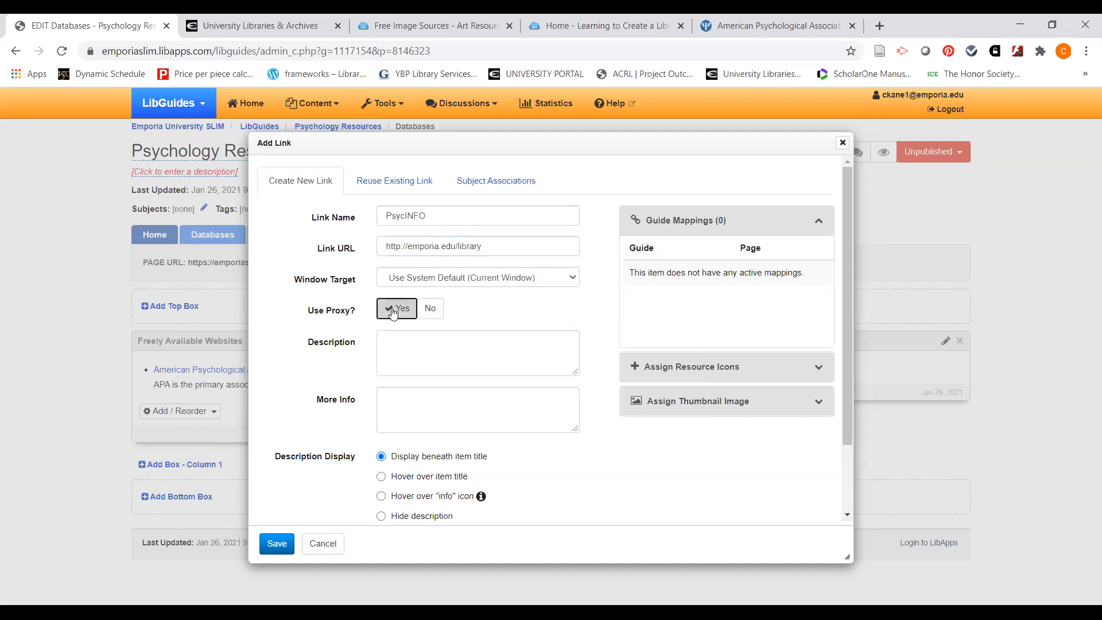
# Describe the link as "On the library's webpage, click on the Databases link/icon and then go to the letter P for PsycINFO." and save it
pyautogui.click(399, 340)
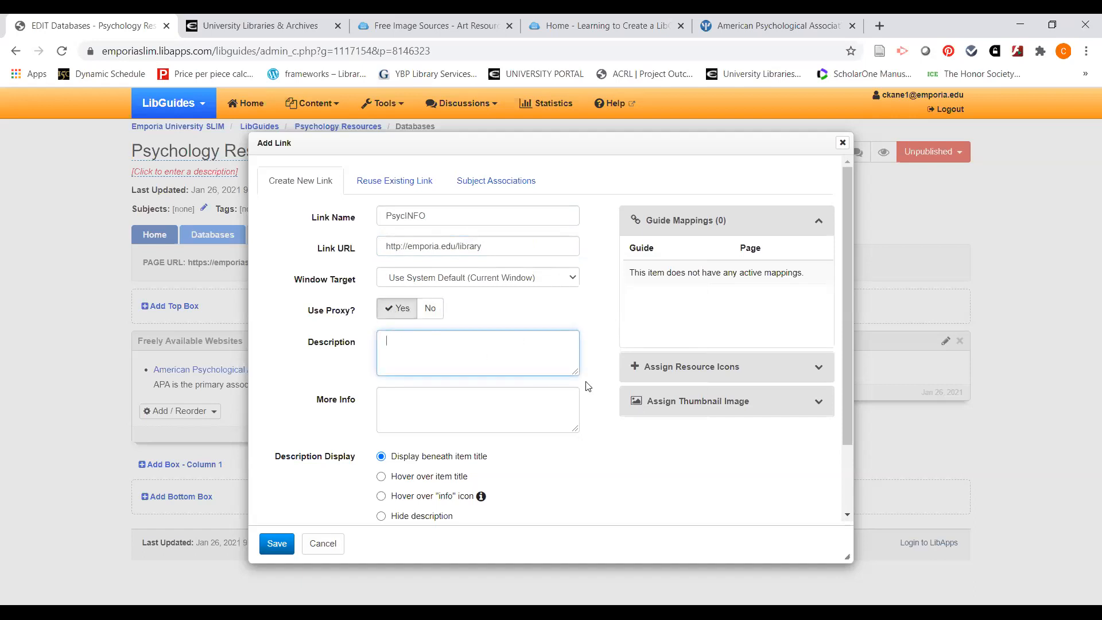
pyautogui.write("On the library's e")
pyautogui.write('ebpage, clcick on the Databa')
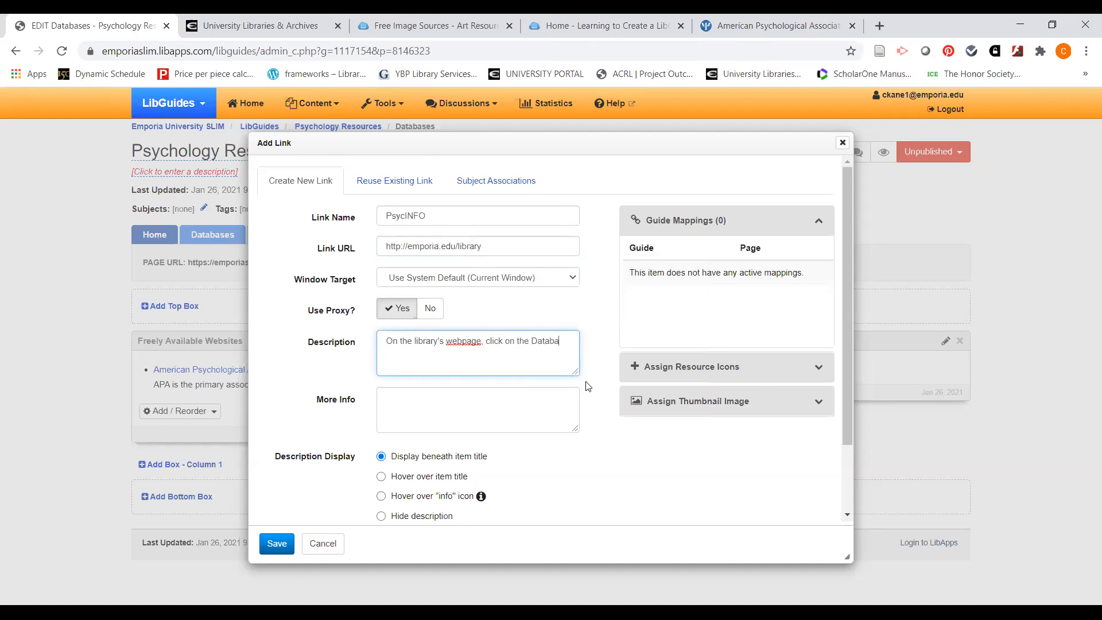
pyautogui.write('ses link/icon and then go t')
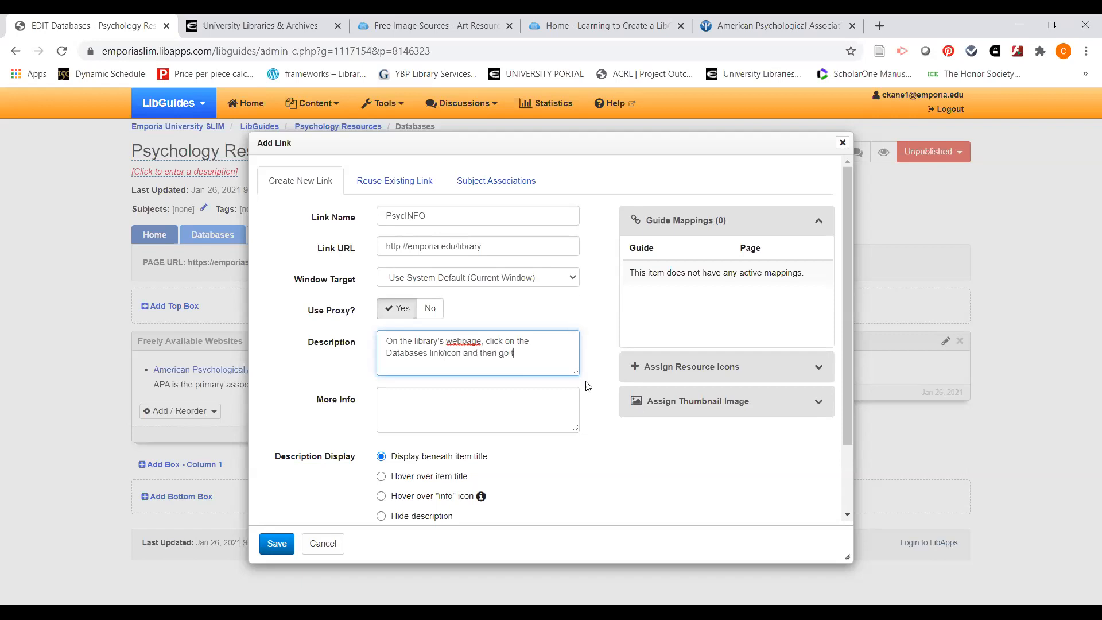
pyautogui.write('o the letter P for PsycINFO')
pyautogui.click(278, 545)
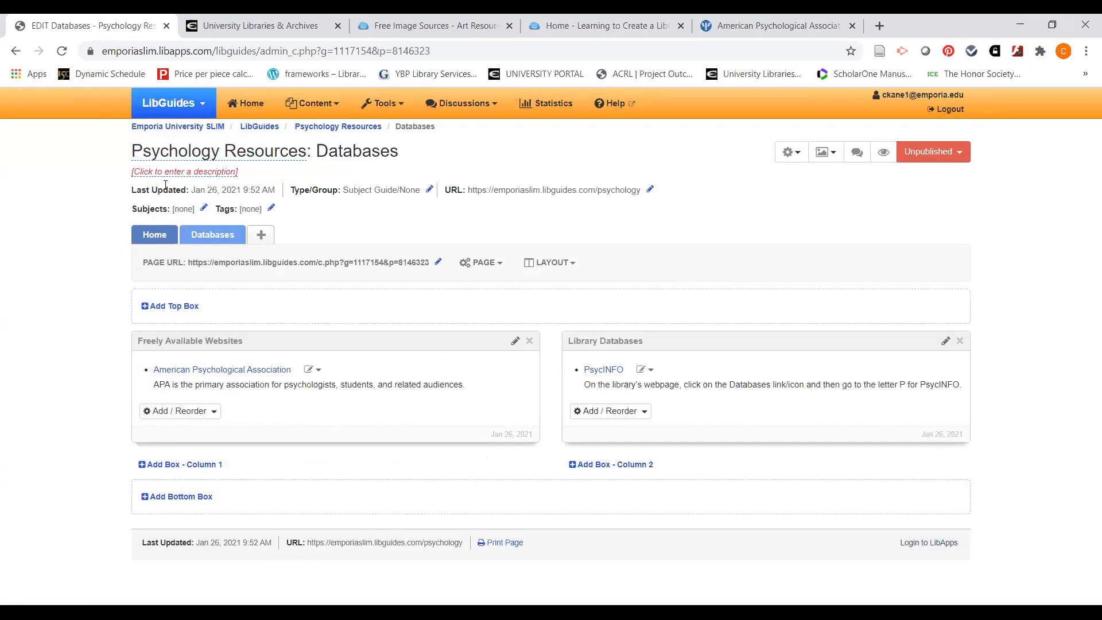
# Add a regular top-level page named "Videos" to the guide and set its layout to two 50 / 50 columns
pyautogui.click(260, 237)
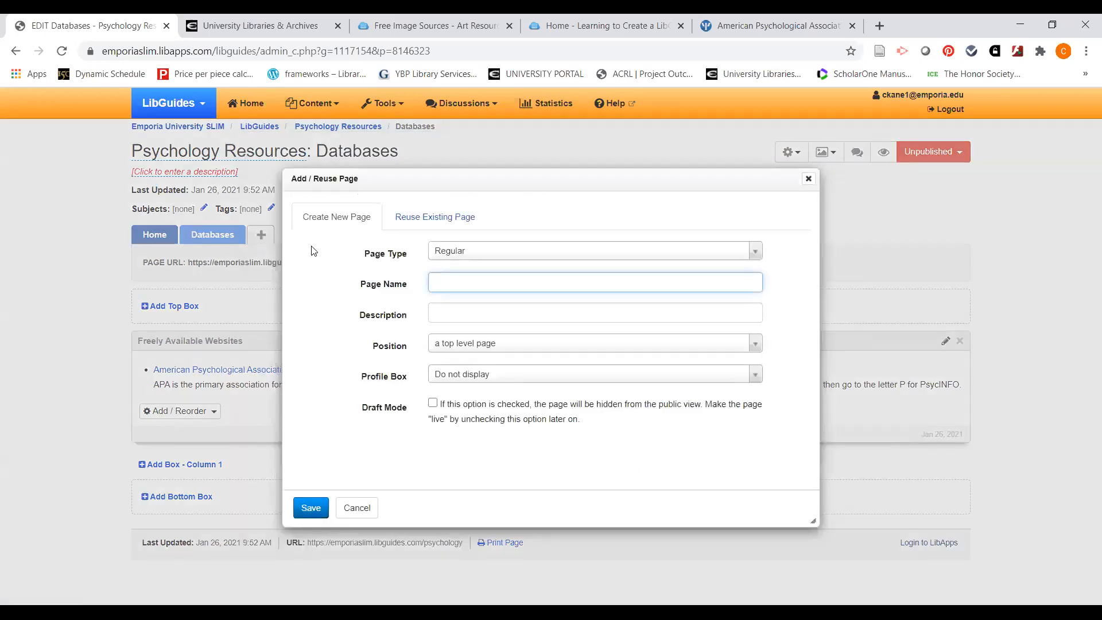
pyautogui.write('Videos')
pyautogui.click(315, 510)
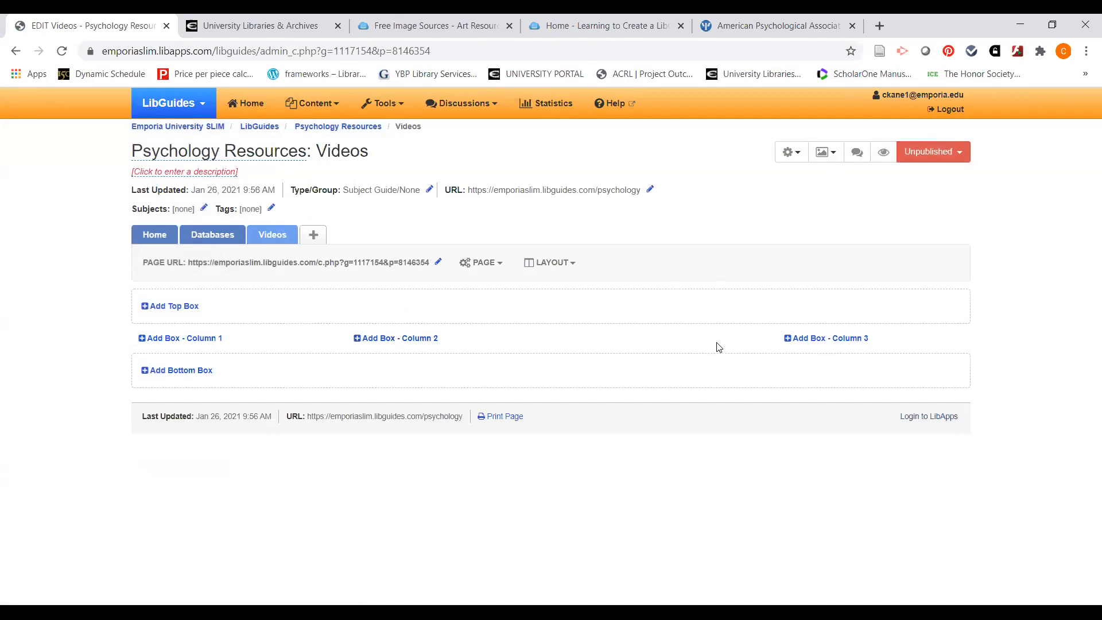
pyautogui.click(570, 265)
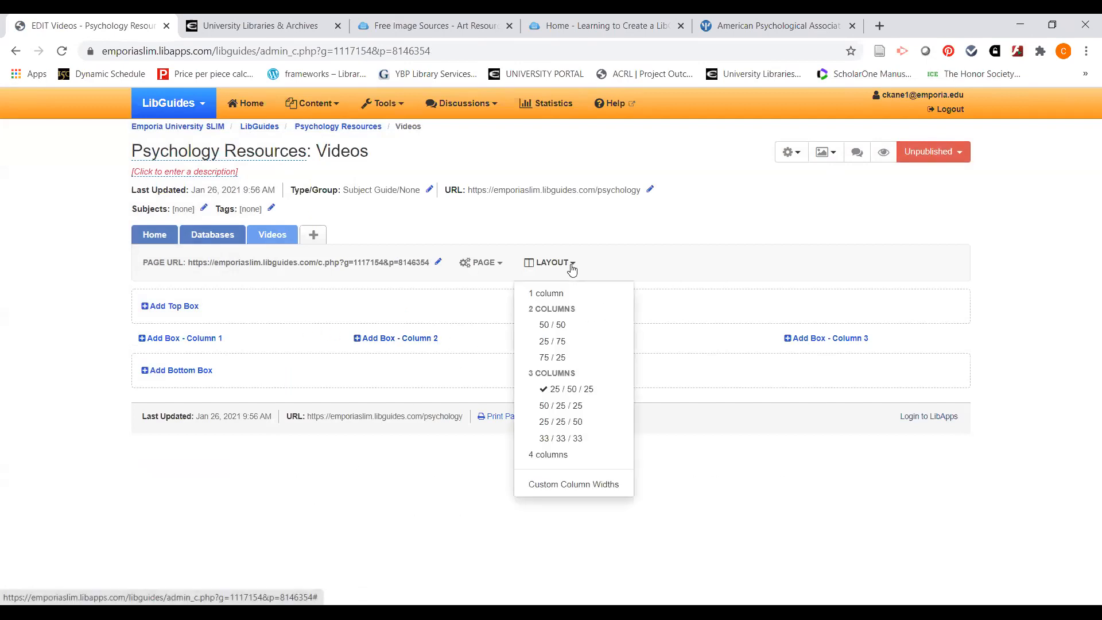
pyautogui.click(554, 327)
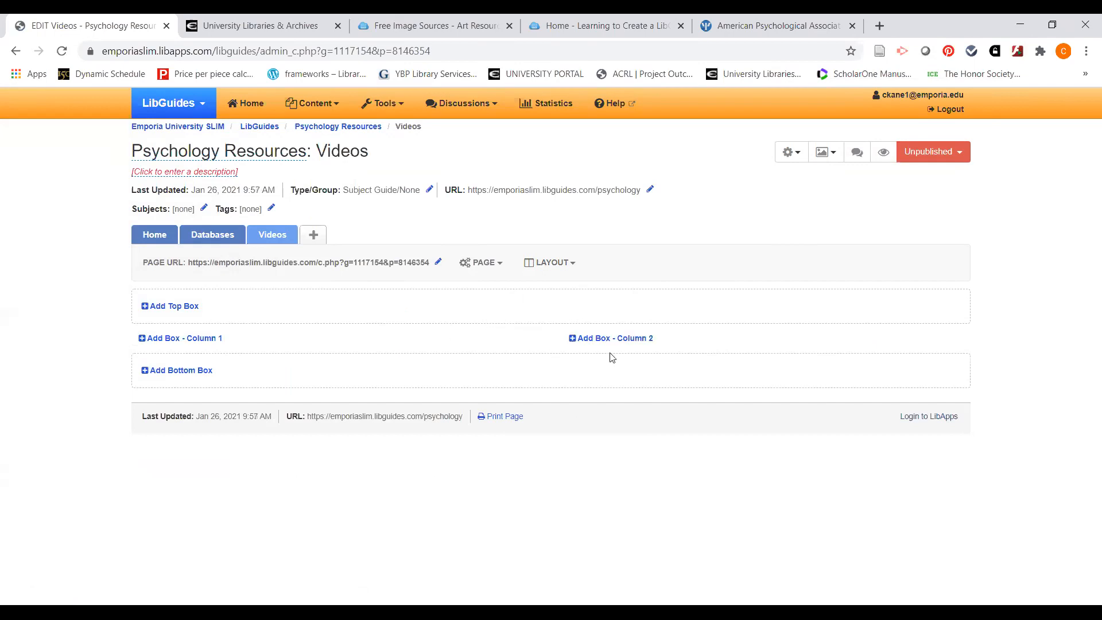
# Add a standard box named "PsycINFO Tutorial" to column 1 of the Videos page
pyautogui.click(198, 339)
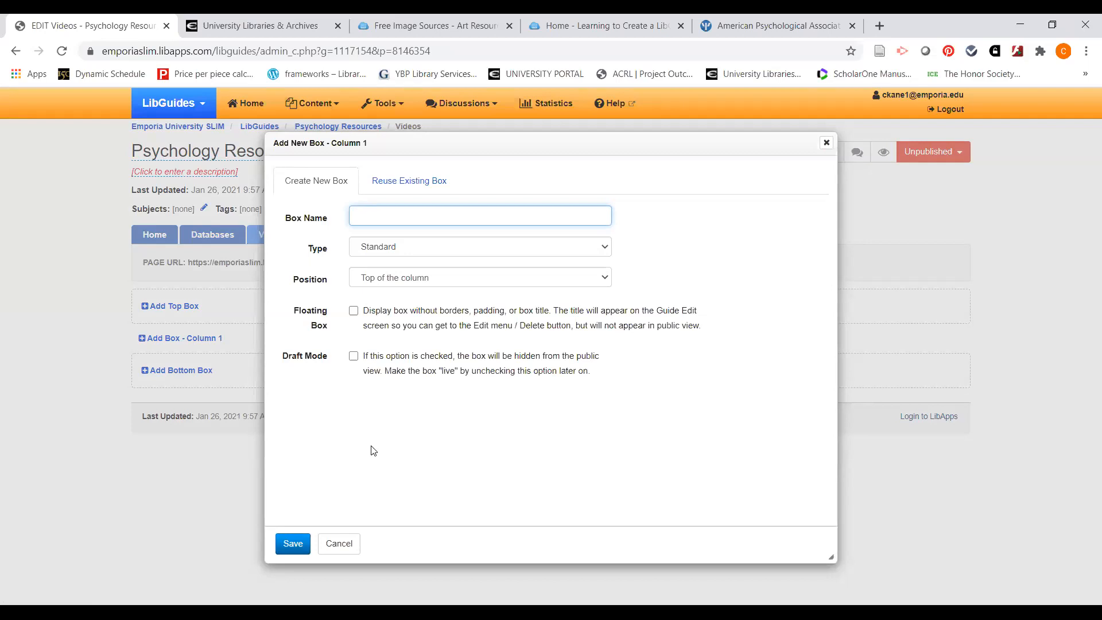
pyautogui.write('Psych')
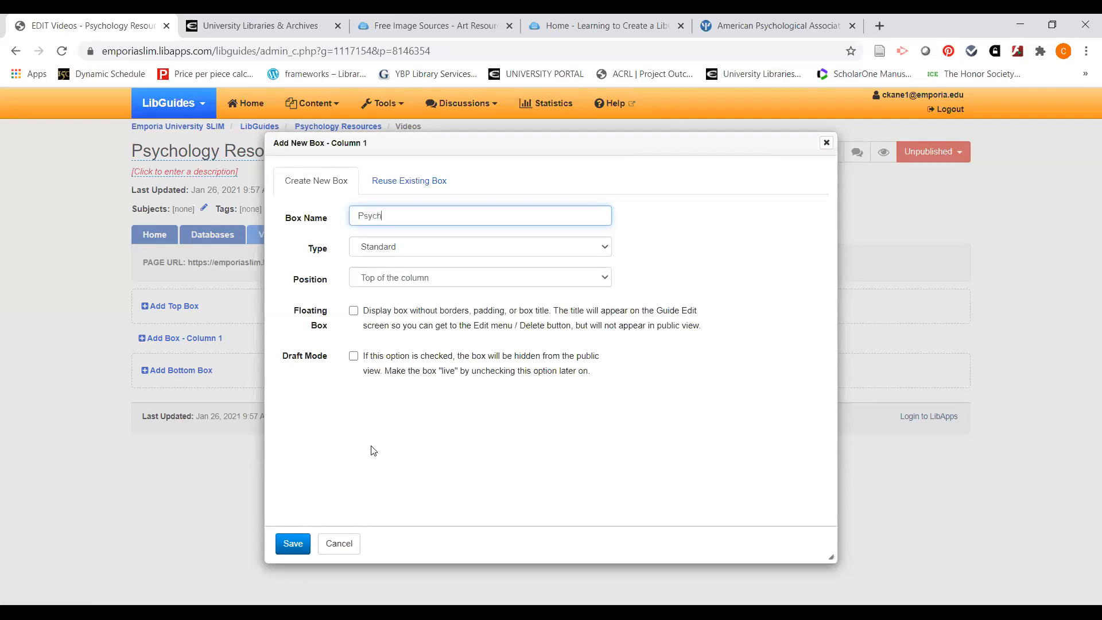
pyautogui.press('BackSpace')
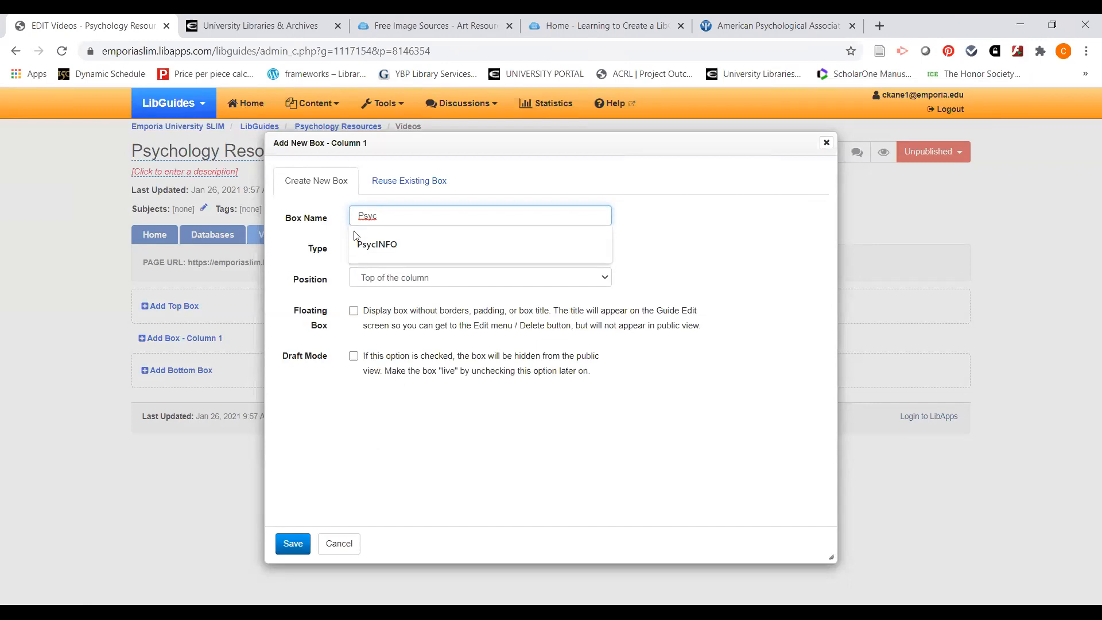
pyautogui.click(368, 242)
pyautogui.write('Tutorial')
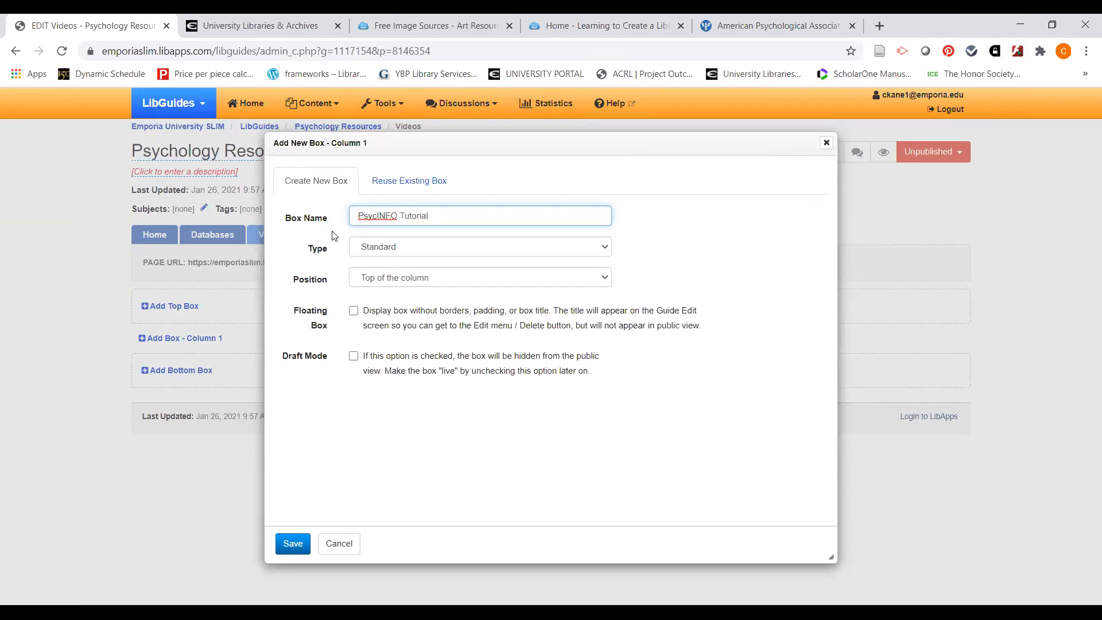
pyautogui.click(296, 545)
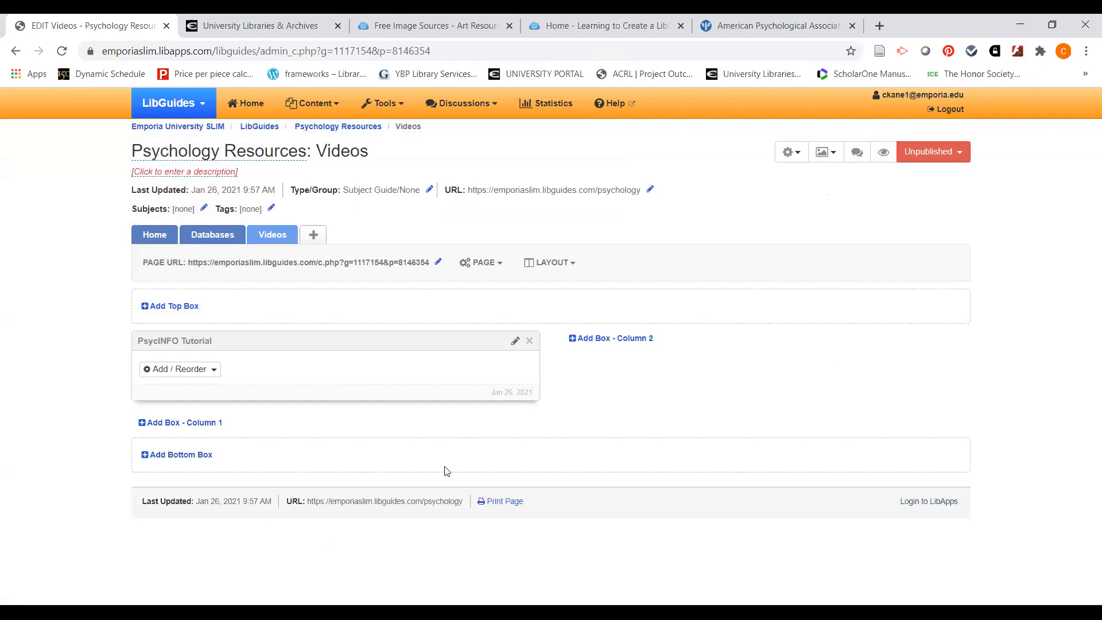
# Switch to YouTube at youtube.com and search for "psycinfo ebsco"
pyautogui.click(790, 26)
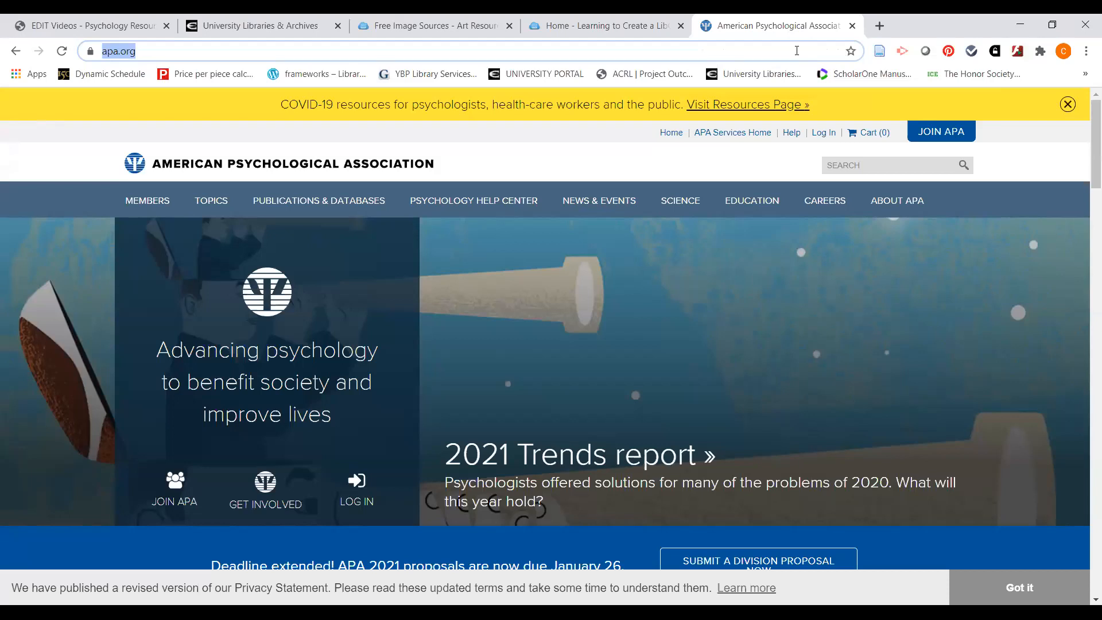
pyautogui.write('youtube.com')
pyautogui.press('Return')
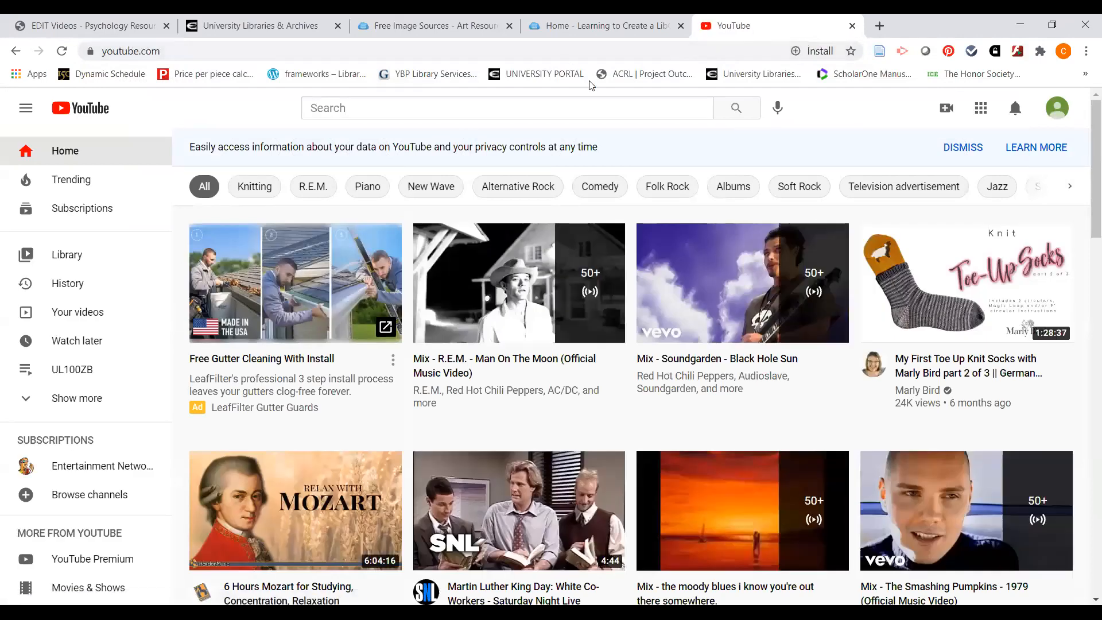
pyautogui.click(571, 109)
pyautogui.write('p')
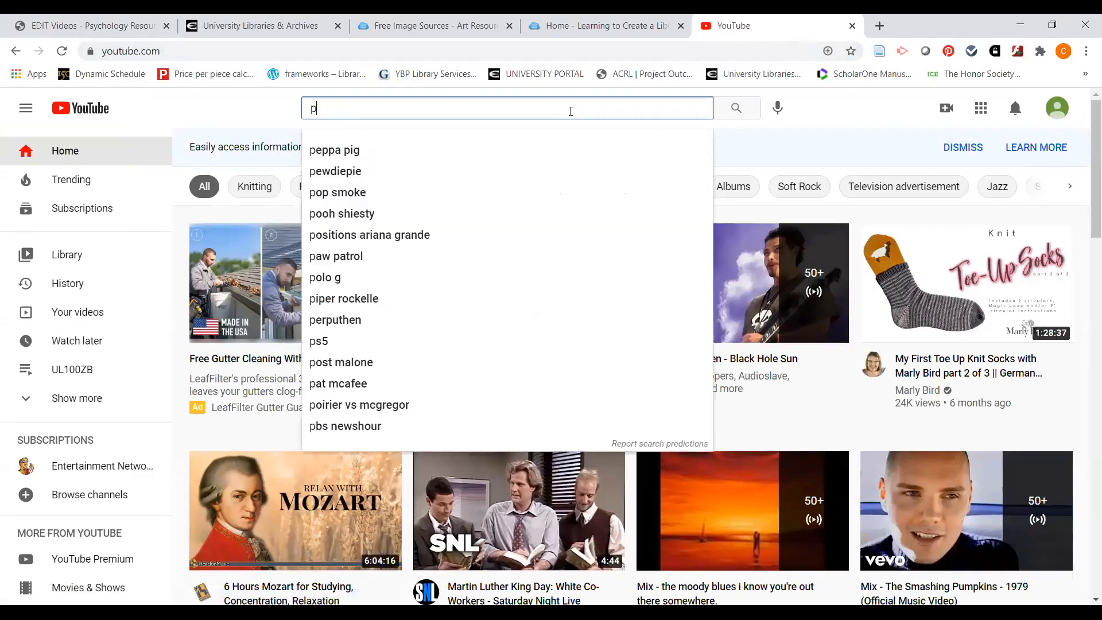
pyautogui.write('sycin')
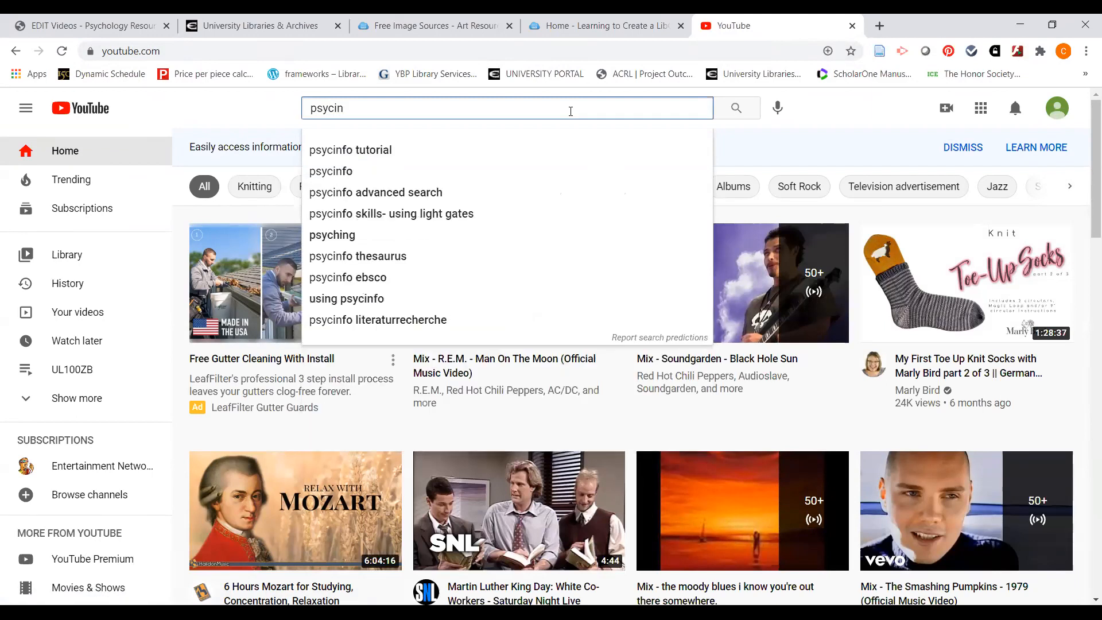
pyautogui.write('fo')
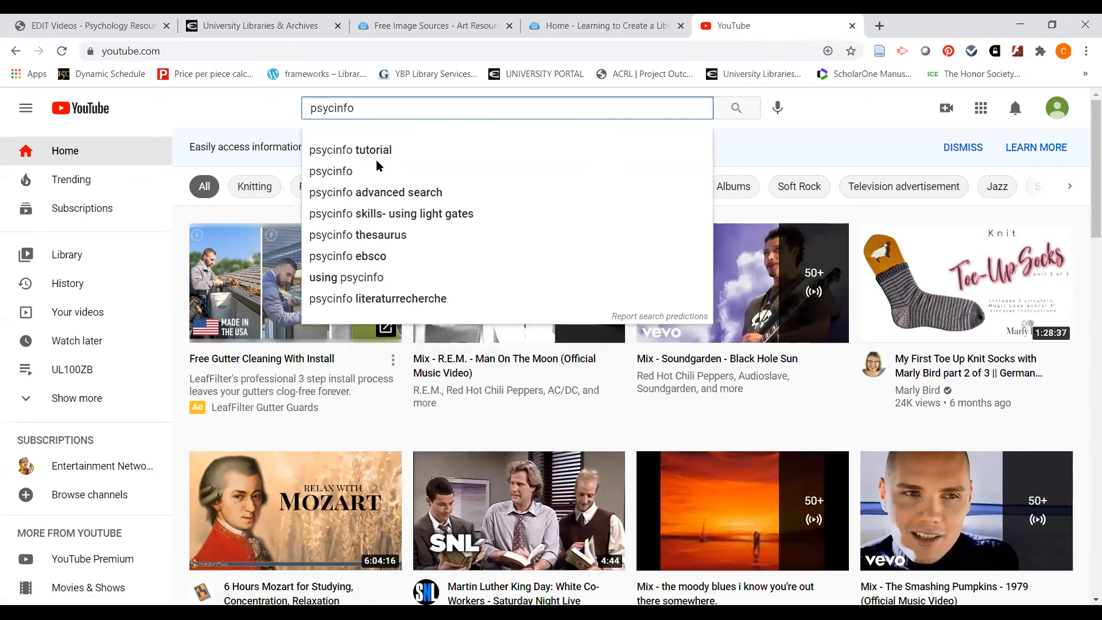
pyautogui.click(376, 257)
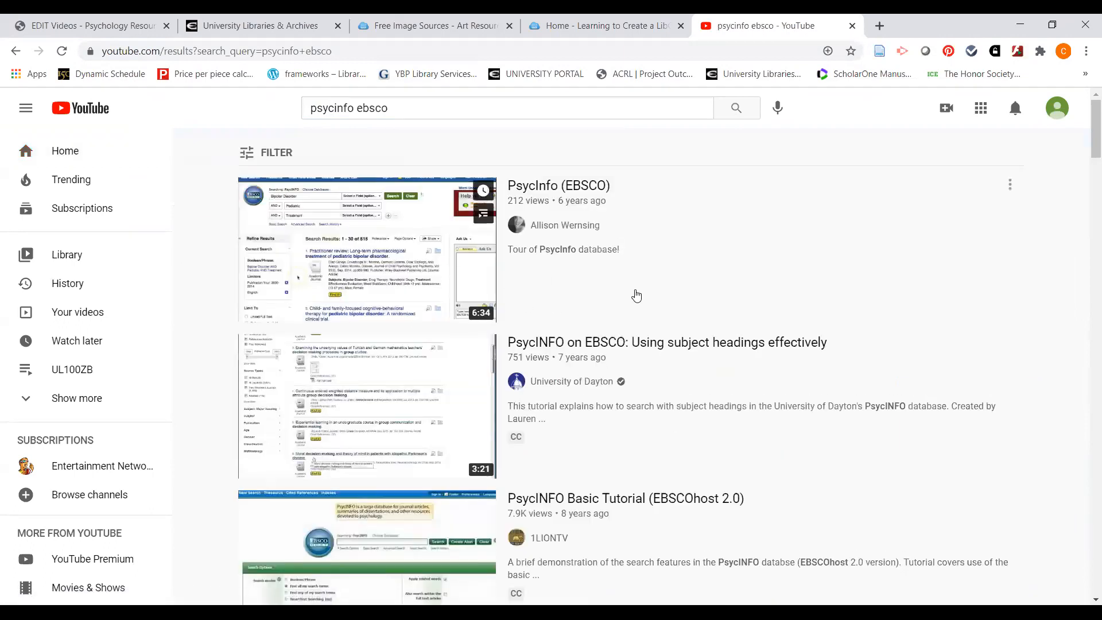
# Open the video "PsycINFO on EBSCO: Using the Author Affiliation Field" from the search results and pause its playback
pyautogui.scroll(-1, 635, 295)
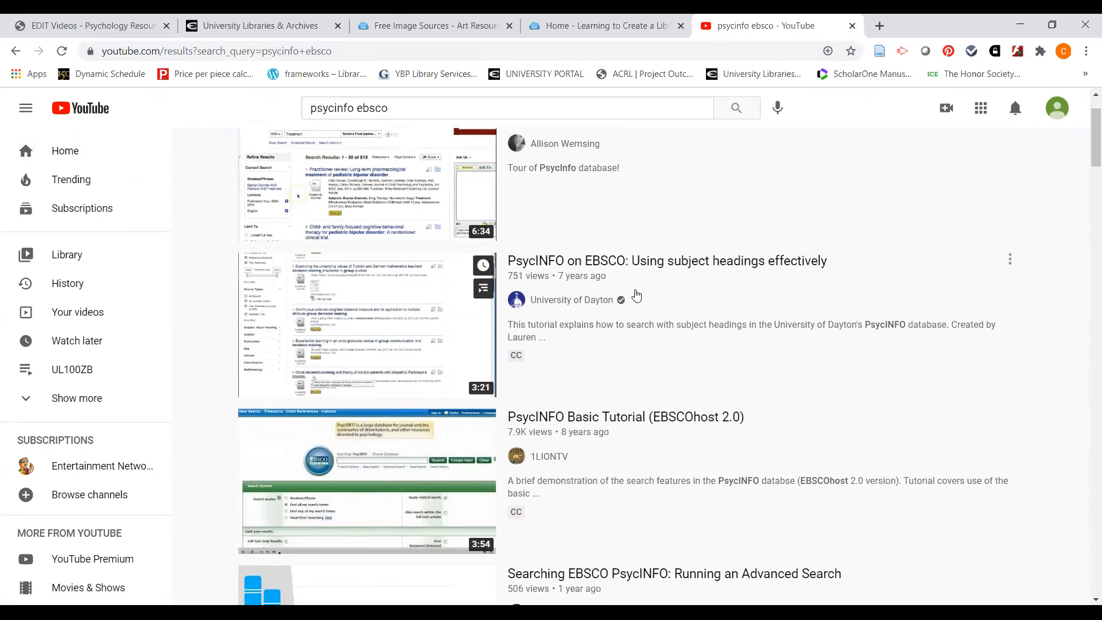
pyautogui.scroll(-2, 636, 295)
pyautogui.scroll(-1, 636, 296)
pyautogui.scroll(-5, 635, 296)
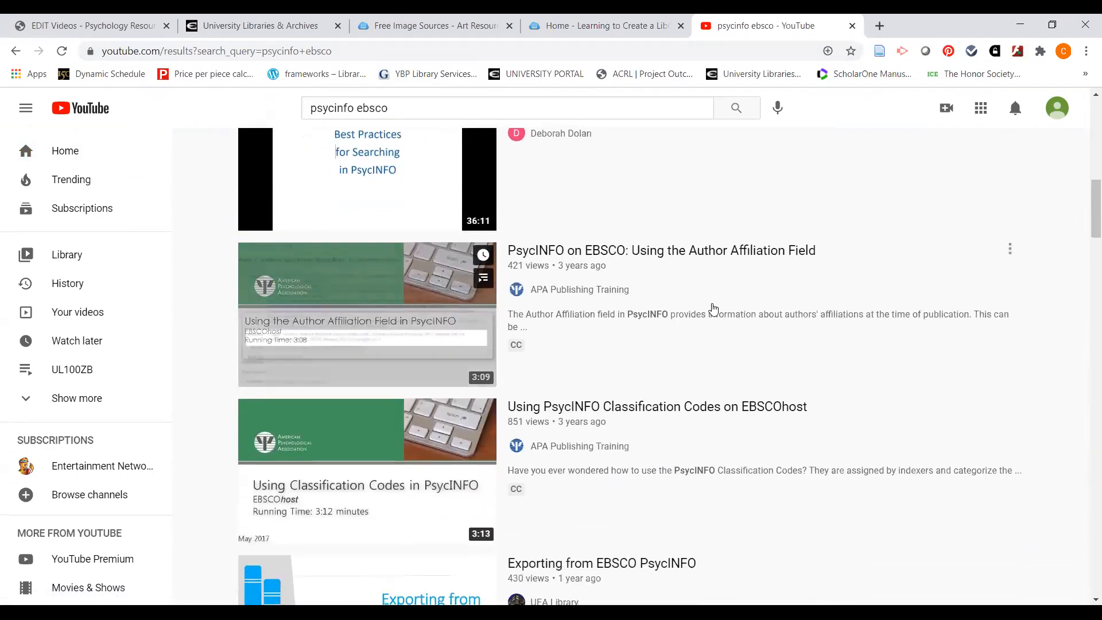
pyautogui.scroll(-2, 713, 309)
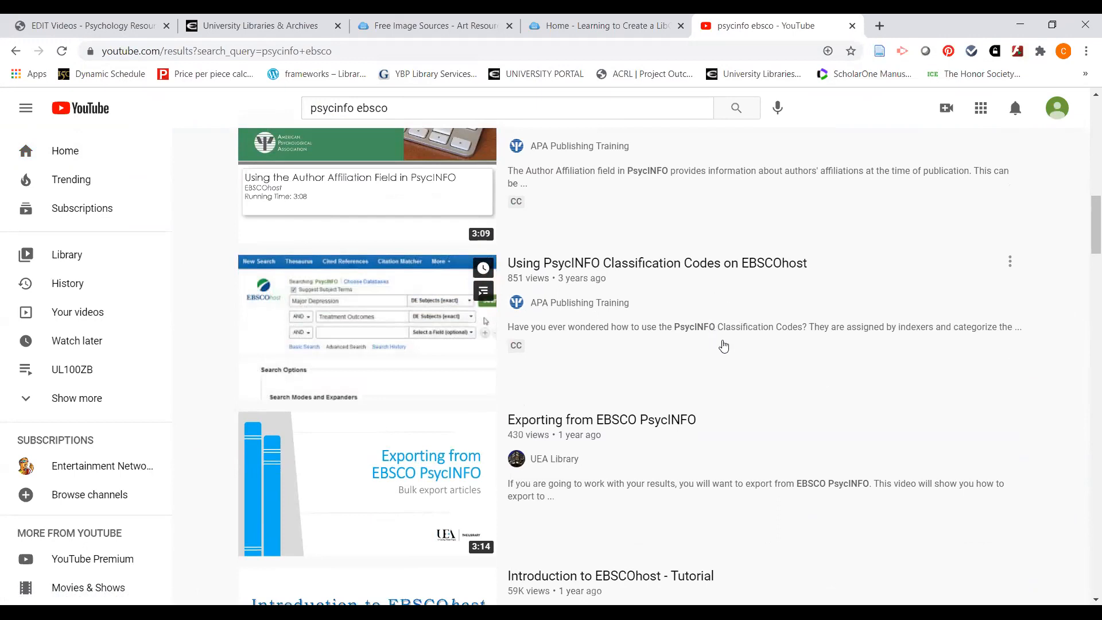
pyautogui.scroll(2, 722, 344)
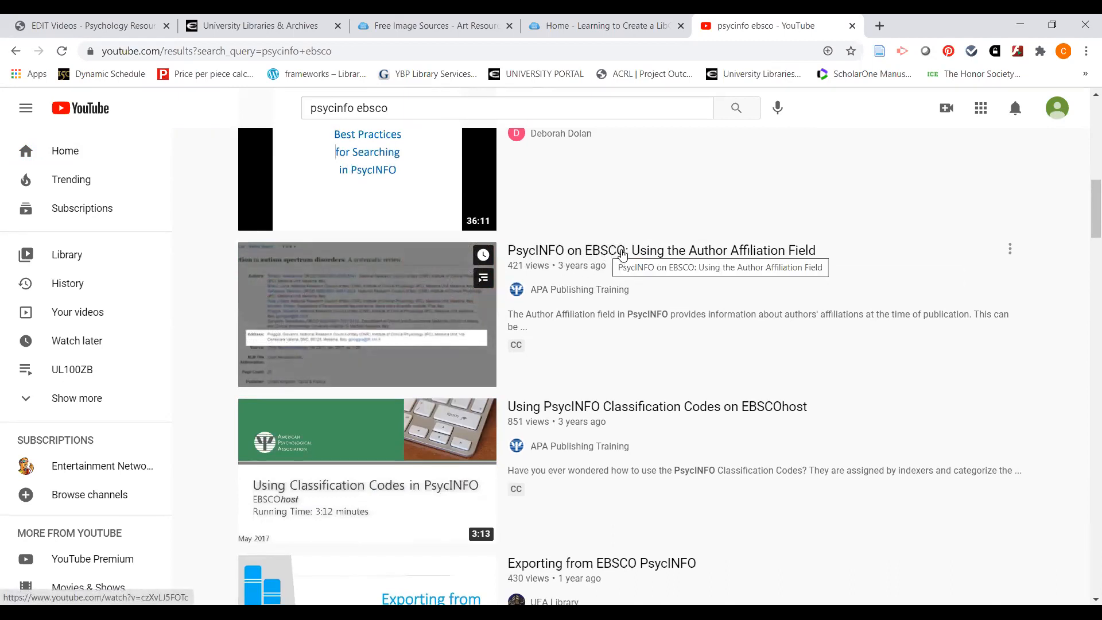
pyautogui.click(622, 251)
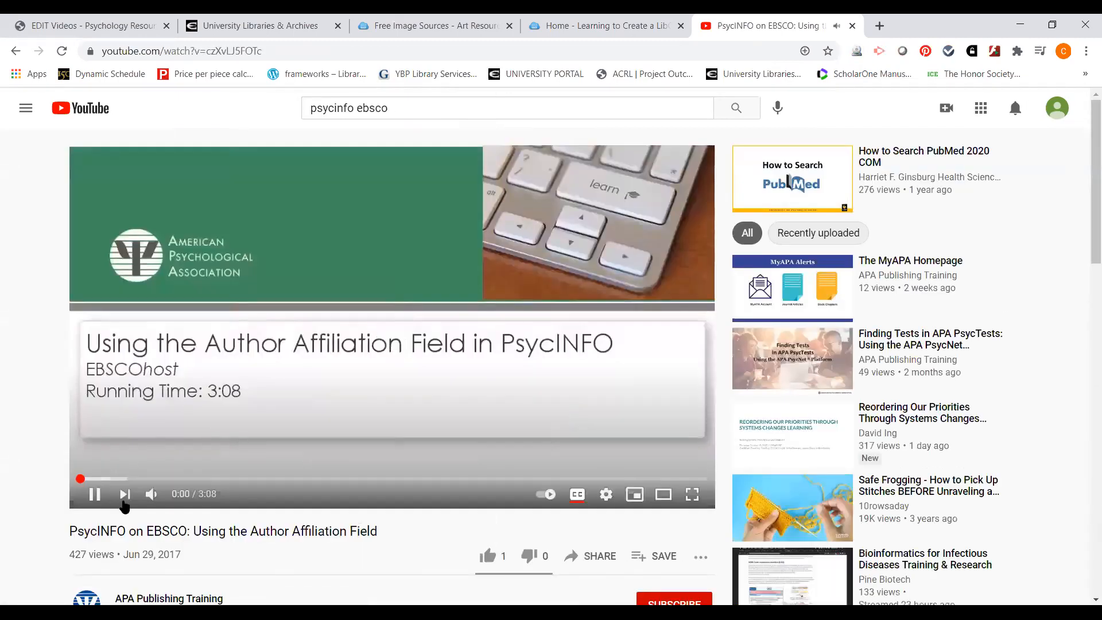
pyautogui.click(123, 495)
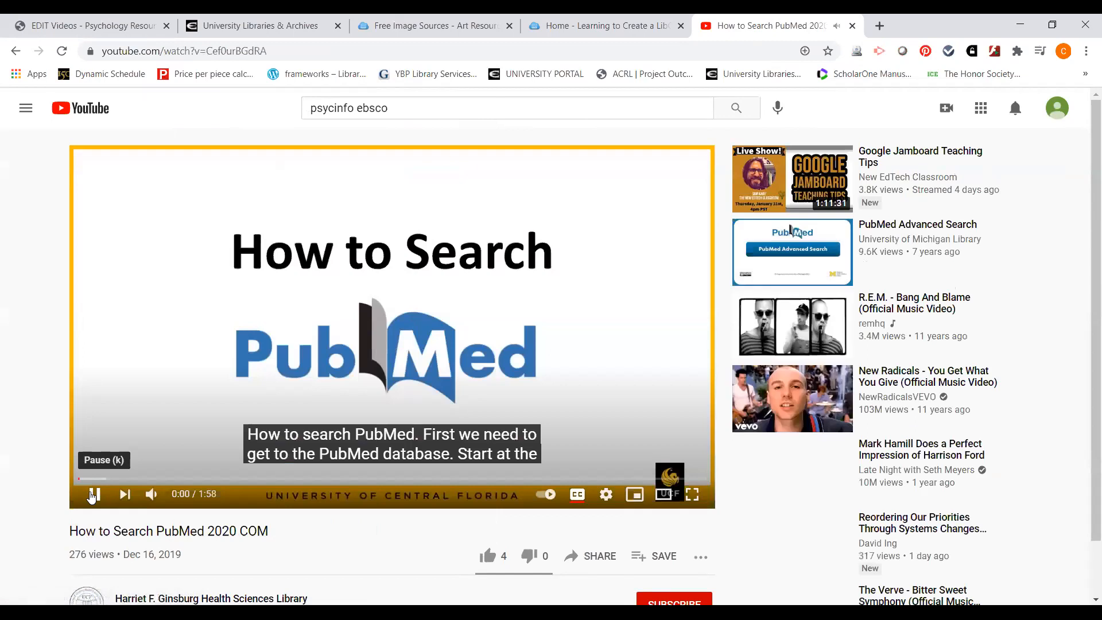
pyautogui.click(16, 52)
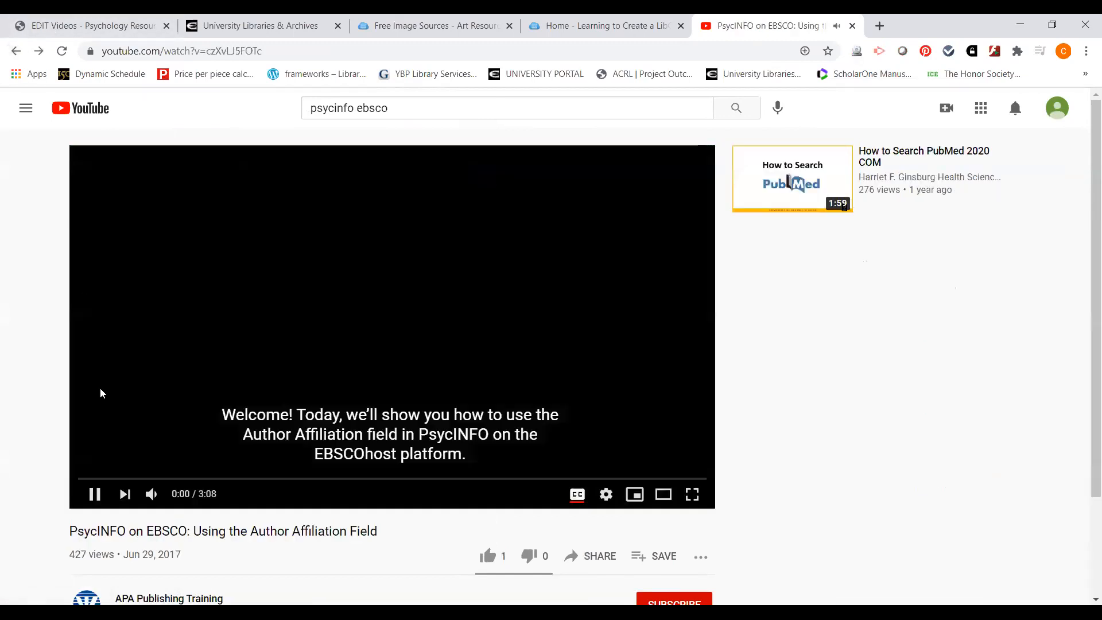
pyautogui.click(93, 493)
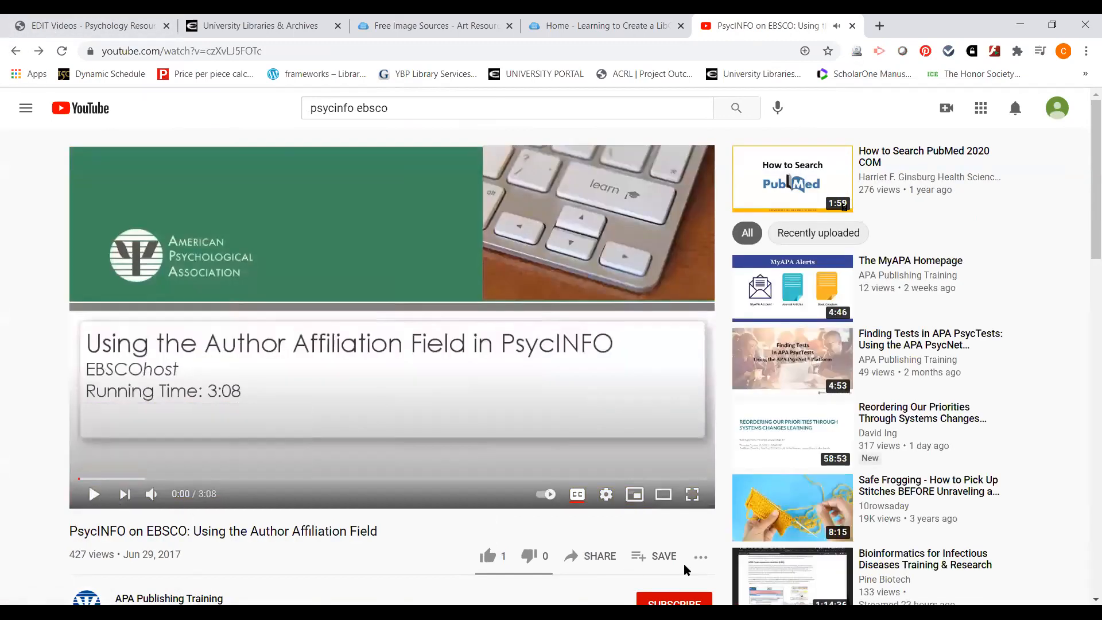
# Copy the full iframe embed code of the Author Affiliation Field video from its sharing options
pyautogui.scroll(-1, 462, 535)
pyautogui.scroll(-1, 462, 536)
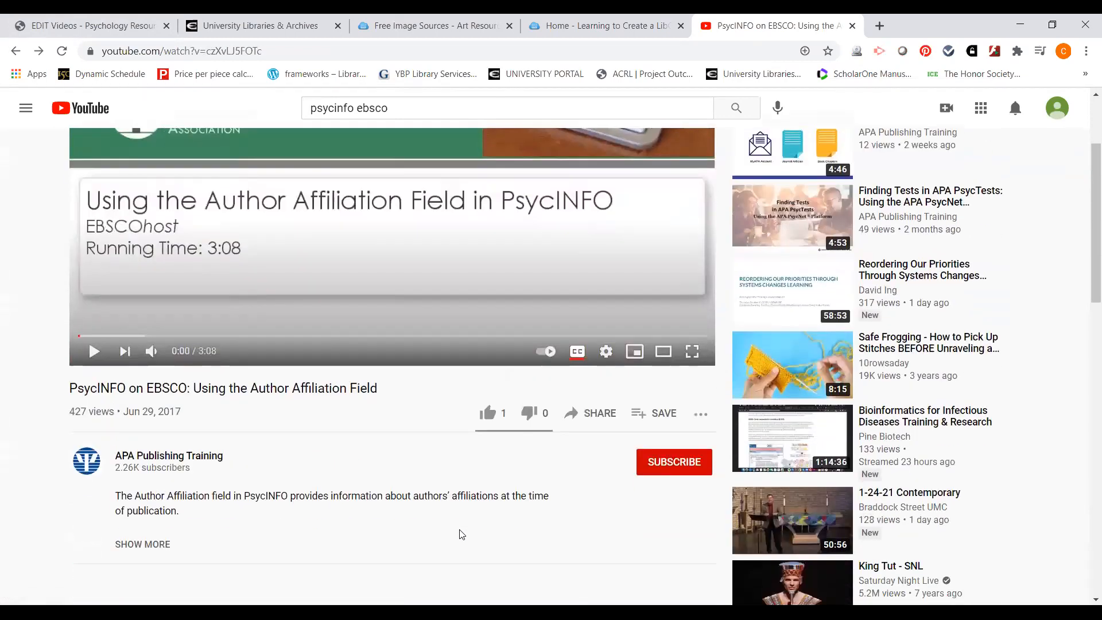
pyautogui.scroll(-1, 580, 472)
pyautogui.click(602, 344)
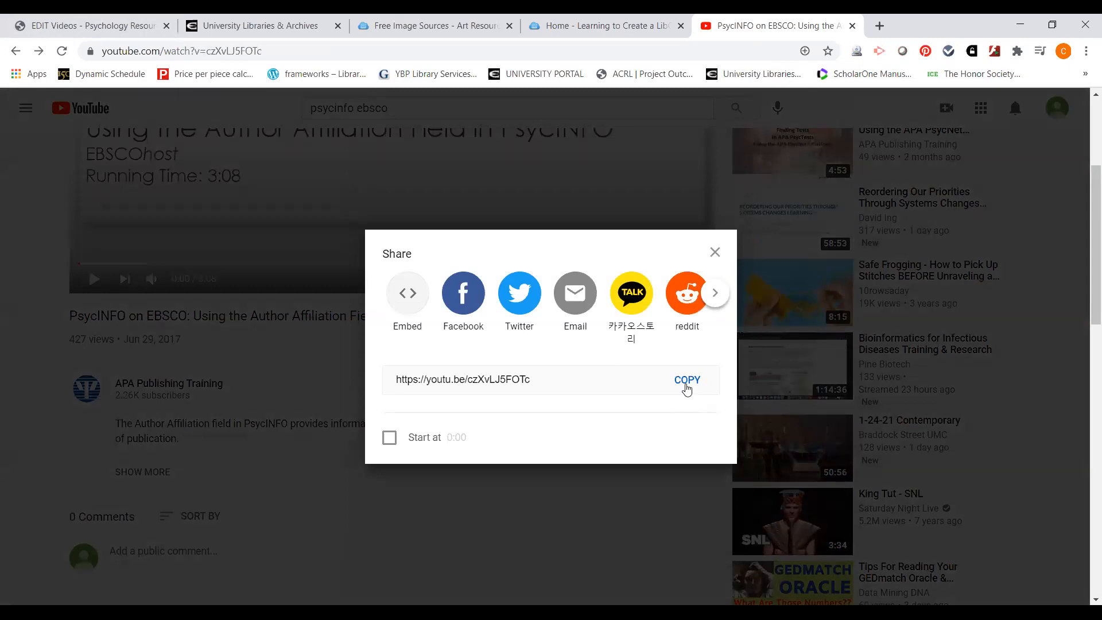
pyautogui.click(409, 303)
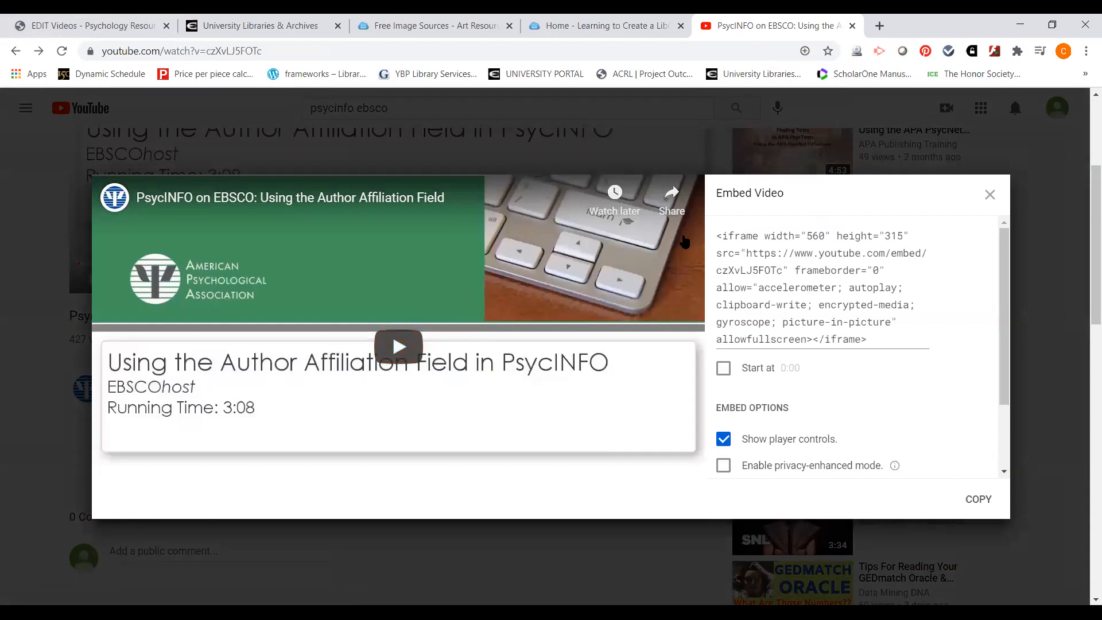
pyautogui.click(812, 250)
pyautogui.moveTo(811, 251); pyautogui.dragTo(888, 341)
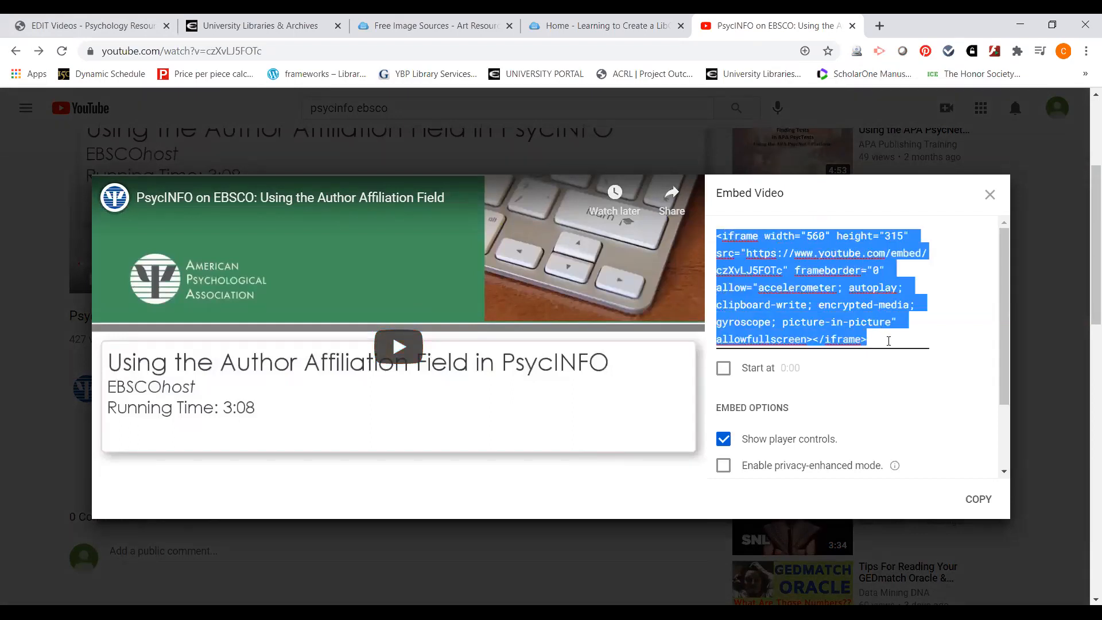
pyautogui.rightClick(820, 267)
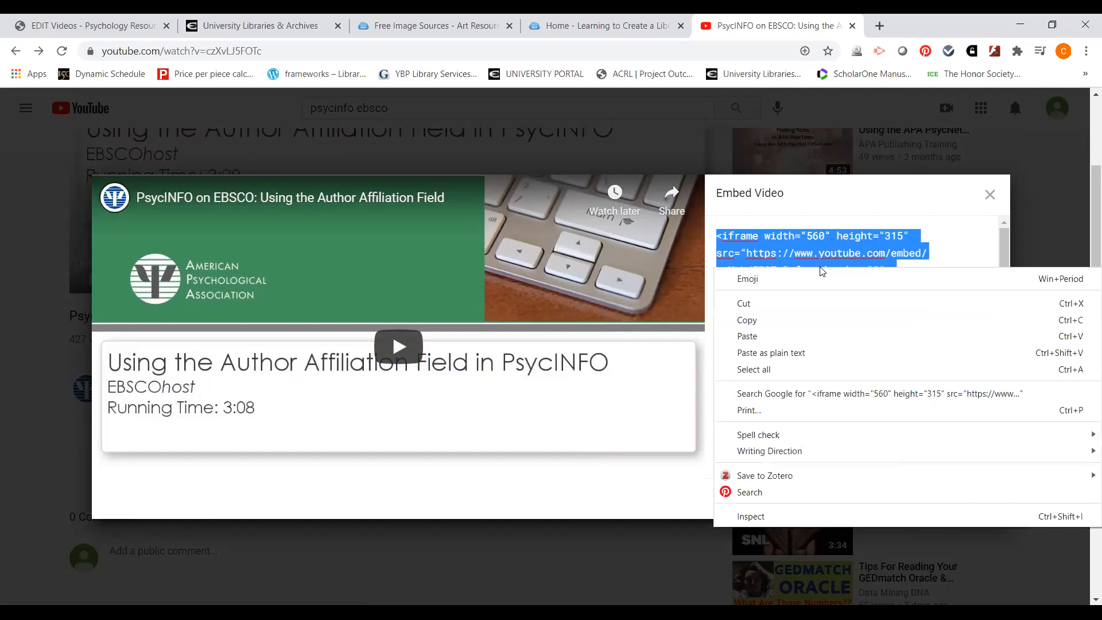
pyautogui.click(810, 323)
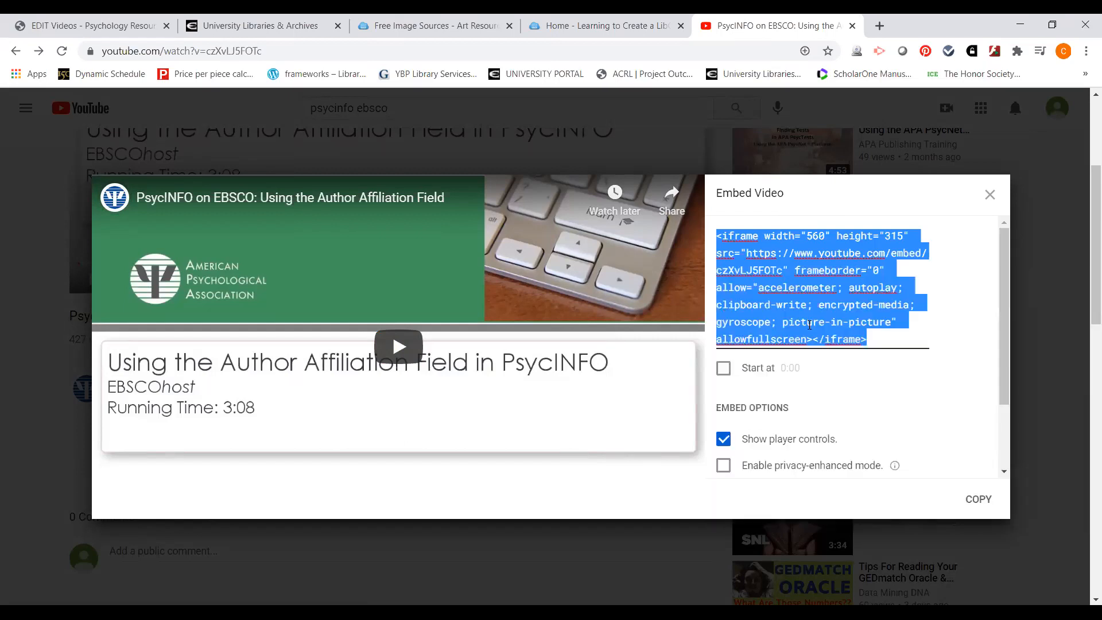
# Back in LibGuides, start a new media widget in the PsycINFO Tutorial box and name it "PsycINFO: Author Affiliation Fields"
pyautogui.click(48, 28)
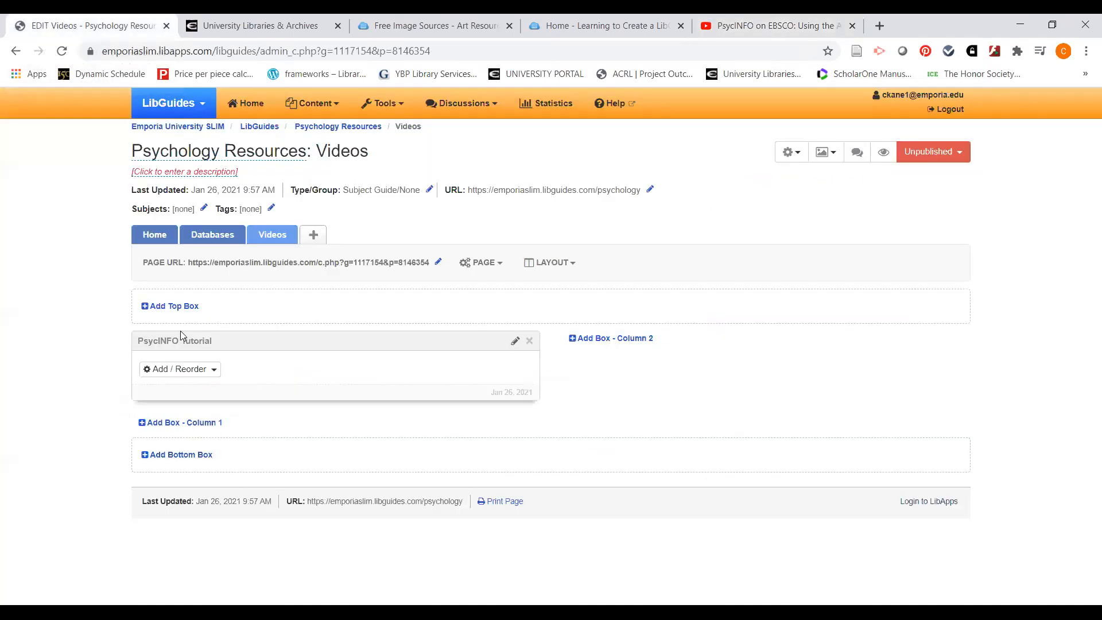
pyautogui.click(207, 371)
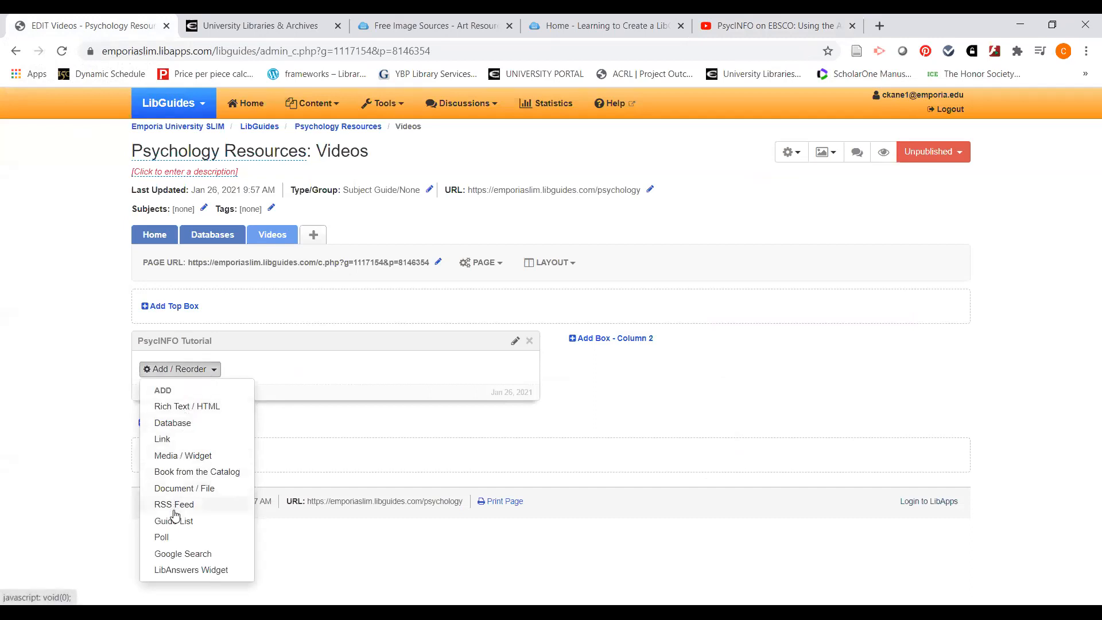
pyautogui.click(181, 456)
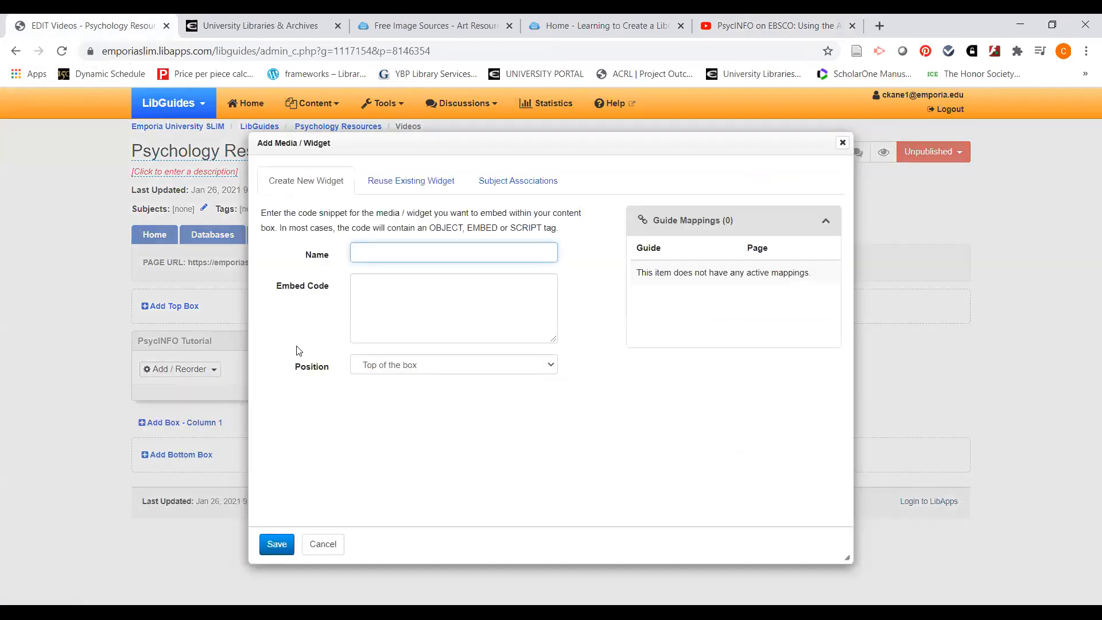
pyautogui.write('Psy')
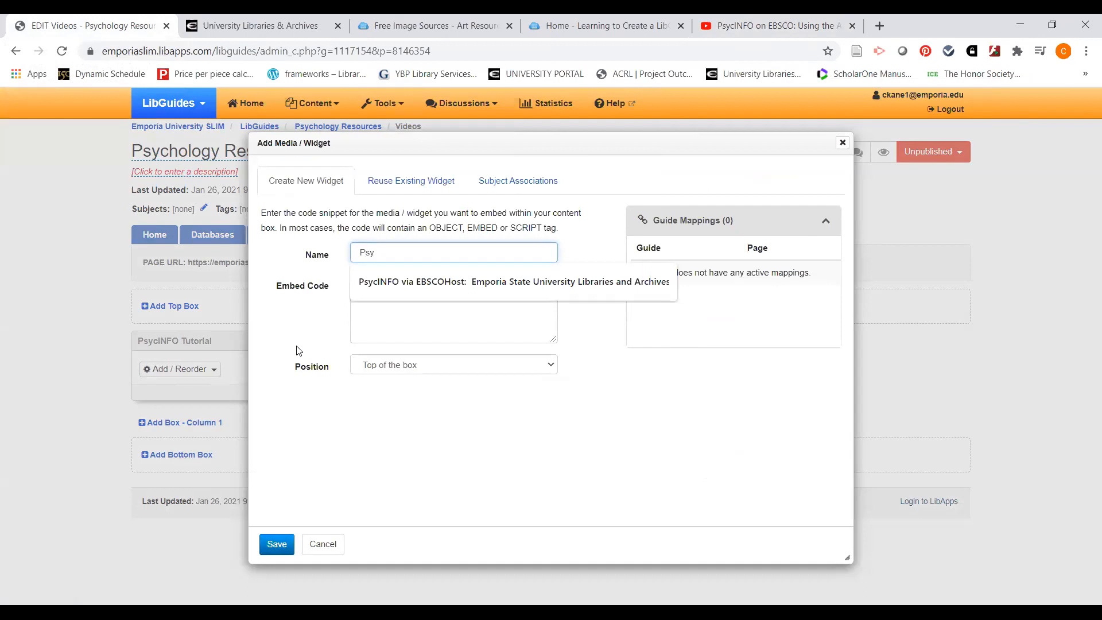
pyautogui.write('cINFO: Author Affliation')
pyautogui.press('BackSpace')
pyautogui.press('BackSpace')
pyautogui.write('ion')
pyautogui.press('BackSpace')
pyautogui.press('BackSpace')
pyautogui.press('BackSpace')
pyautogui.press('BackSpace')
pyautogui.press('BackSpace')
pyautogui.press('BackSpace')
pyautogui.press('BackSpace')
pyautogui.press('BackSpace')
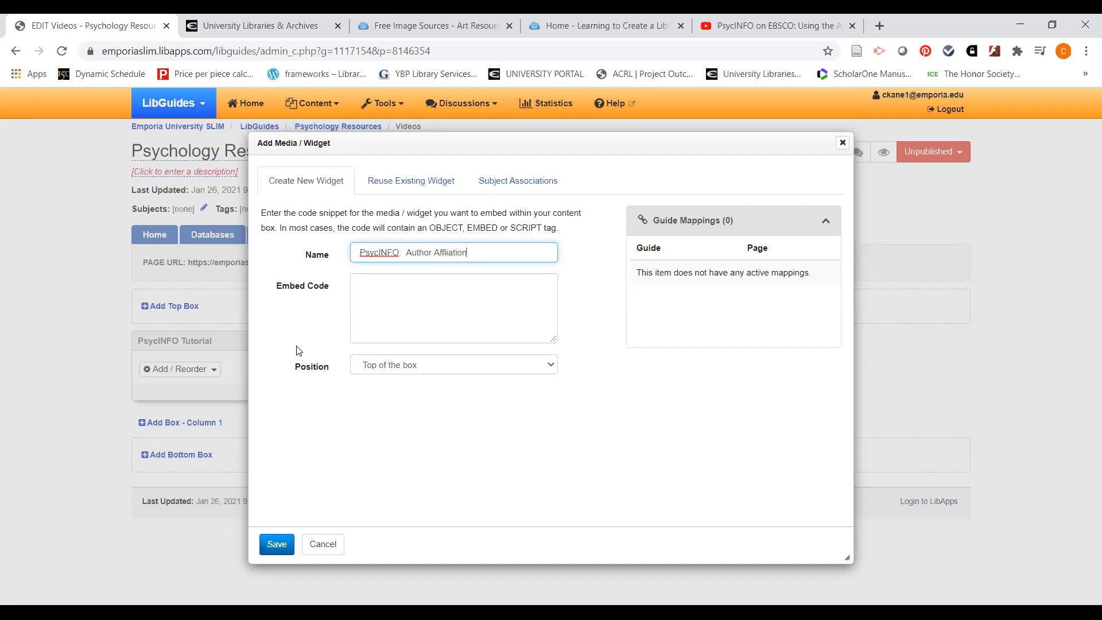
pyautogui.write('iliation Fields')
# Paste the copied YouTube iframe as the widget's embed code, save the widget and check the embedded video
pyautogui.click(365, 287)
pyautogui.rightClick(365, 287)
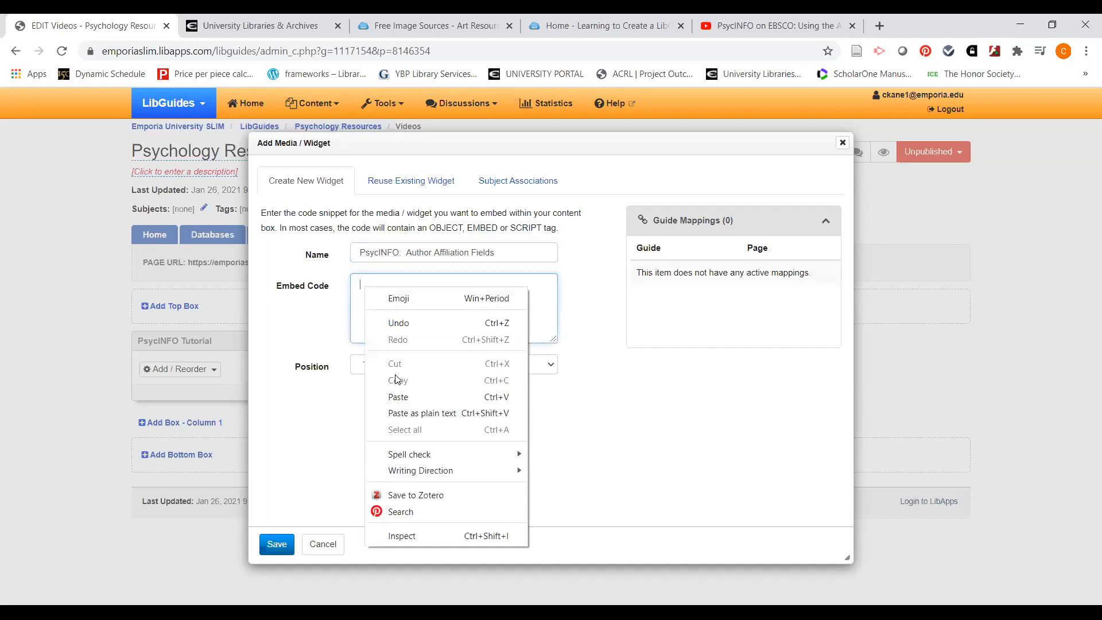
pyautogui.click(397, 413)
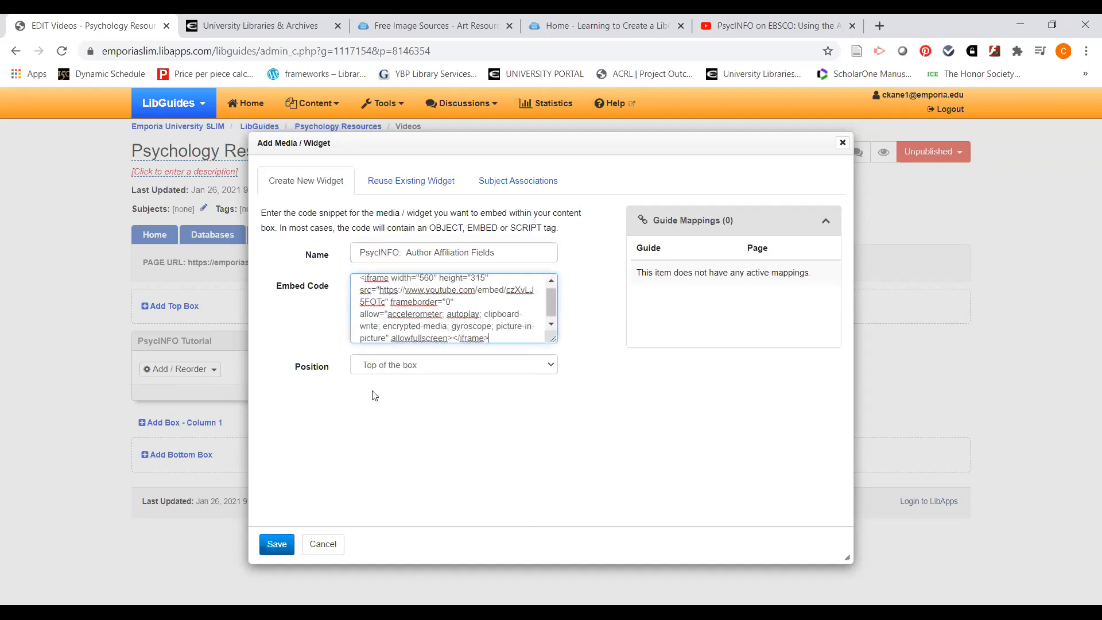
pyautogui.click(277, 545)
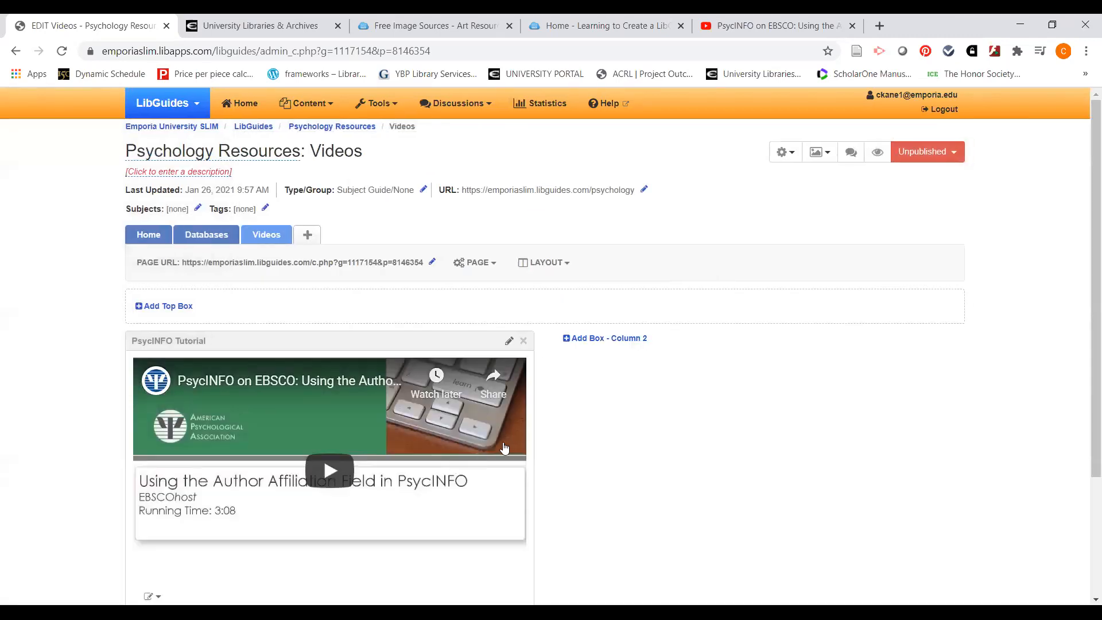
pyautogui.scroll(-3, 545, 445)
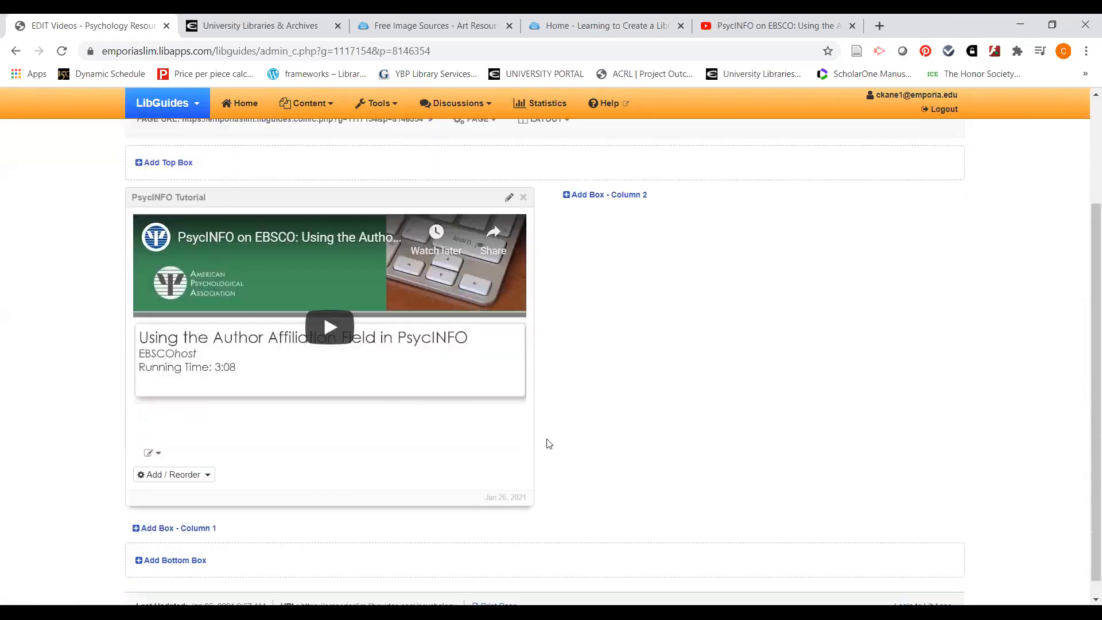
pyautogui.scroll(3, 548, 444)
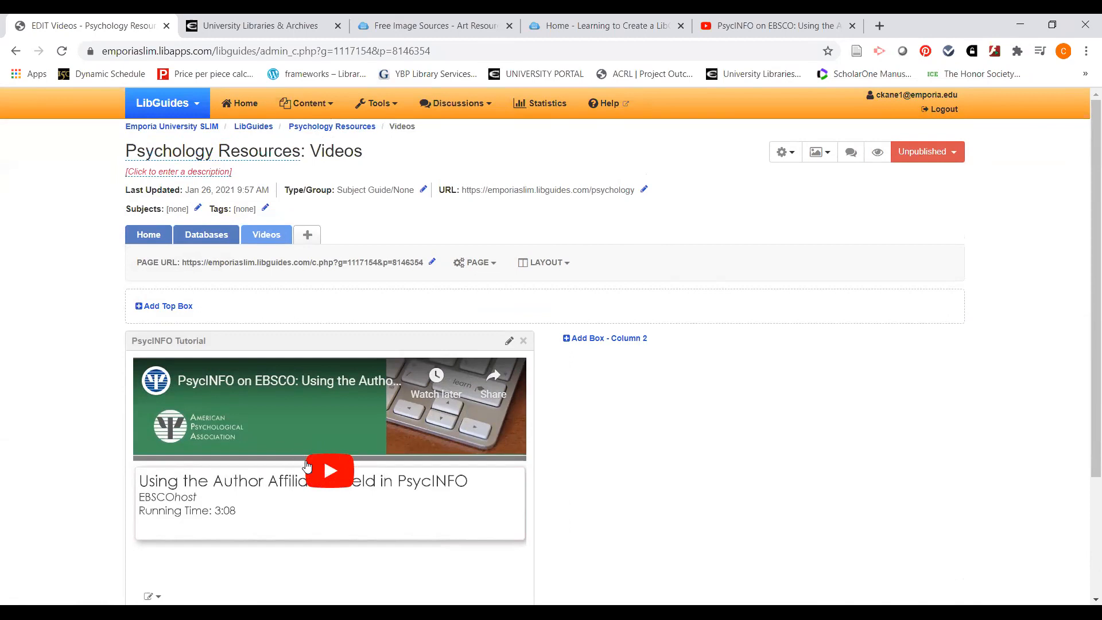
# Preview the guide from its Home page and look through the Databases, Videos and Home pages
pyautogui.click(151, 236)
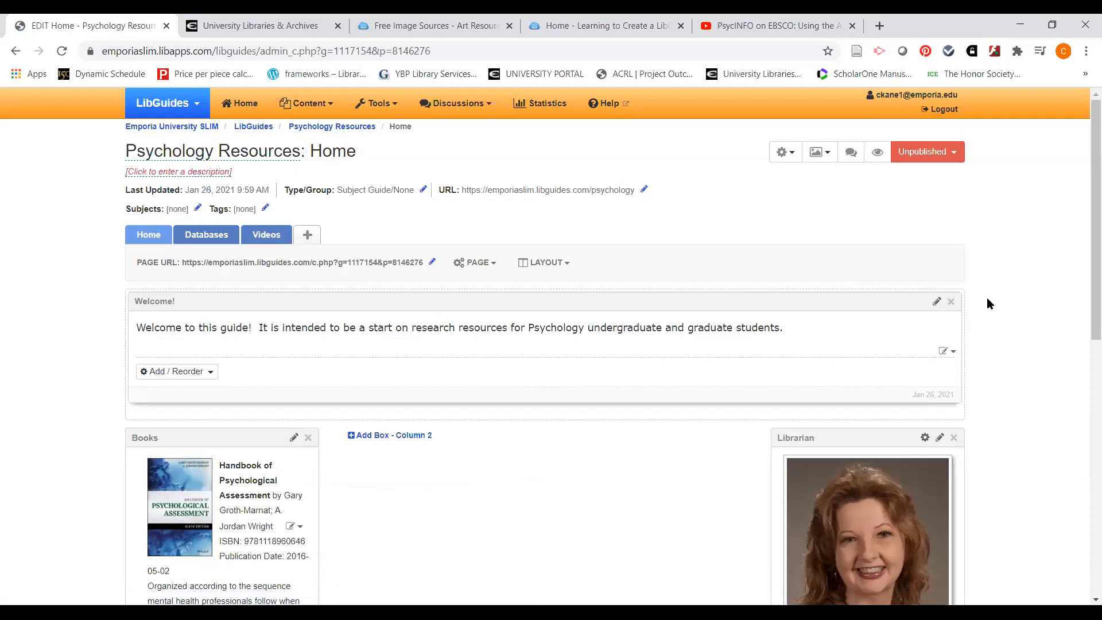
pyautogui.click(878, 154)
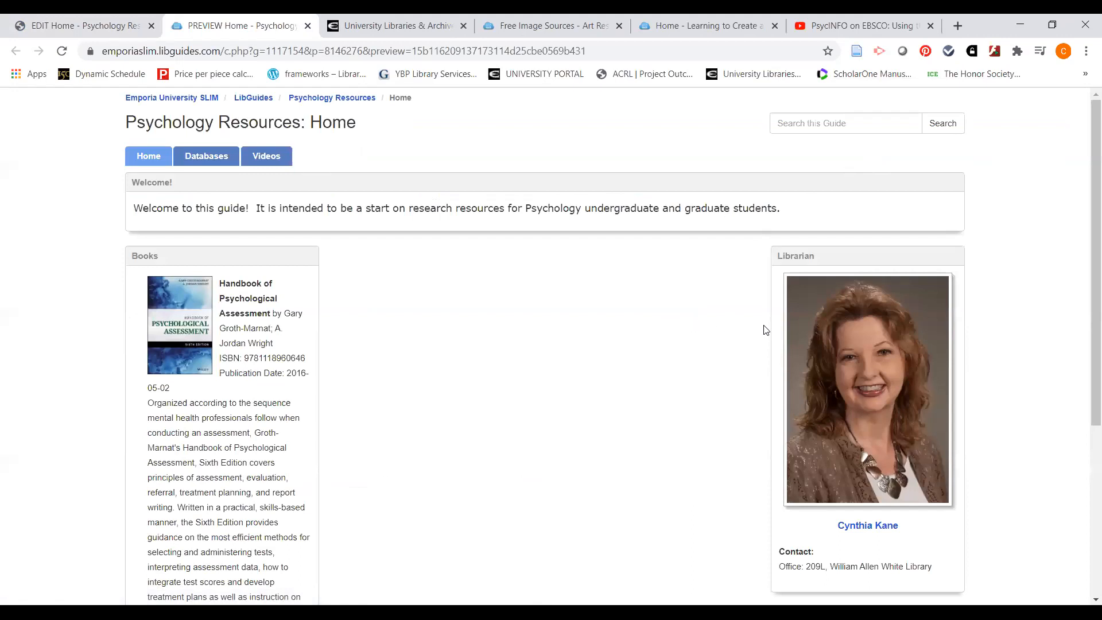
pyautogui.click(208, 158)
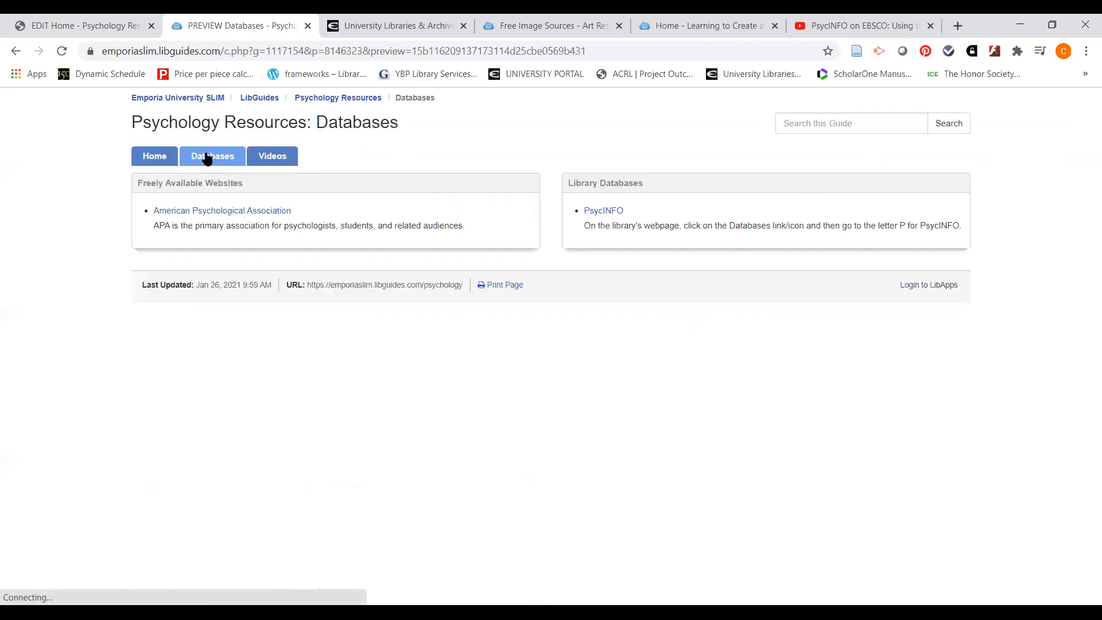
pyautogui.click(272, 163)
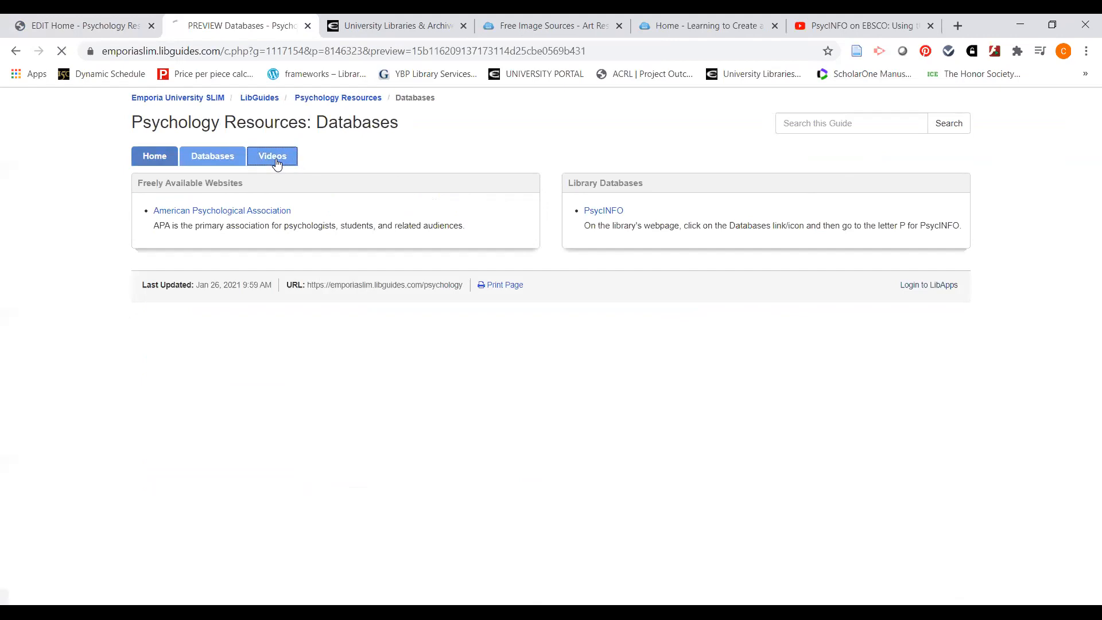
pyautogui.click(162, 159)
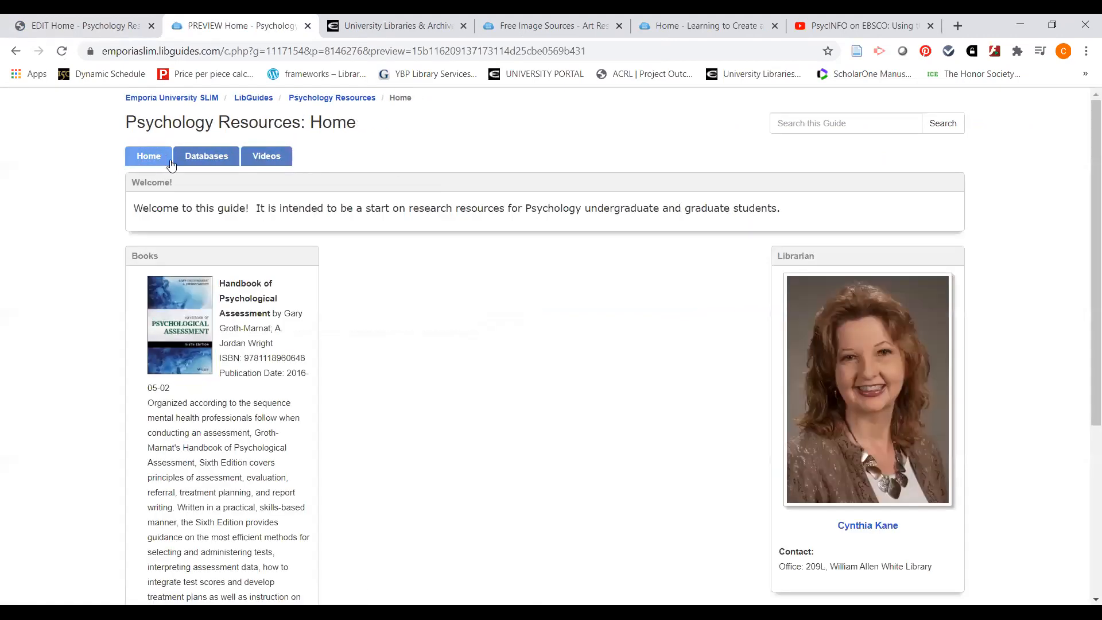
# Close the guide preview and add a new top-level page named "Additional Help" to the guide
pyautogui.click(308, 27)
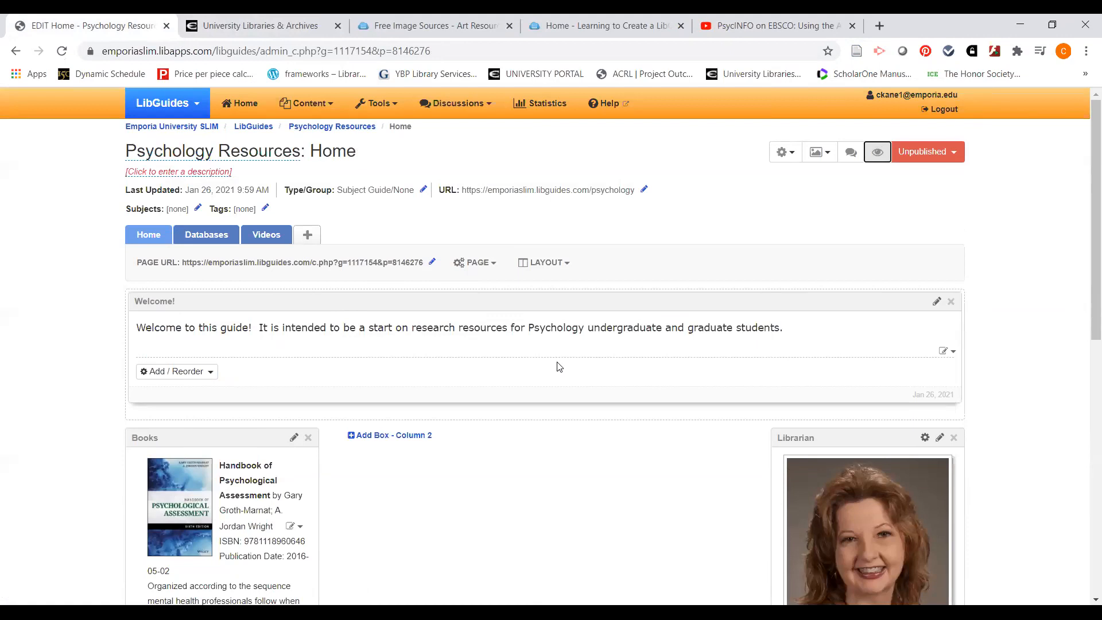
pyautogui.click(308, 235)
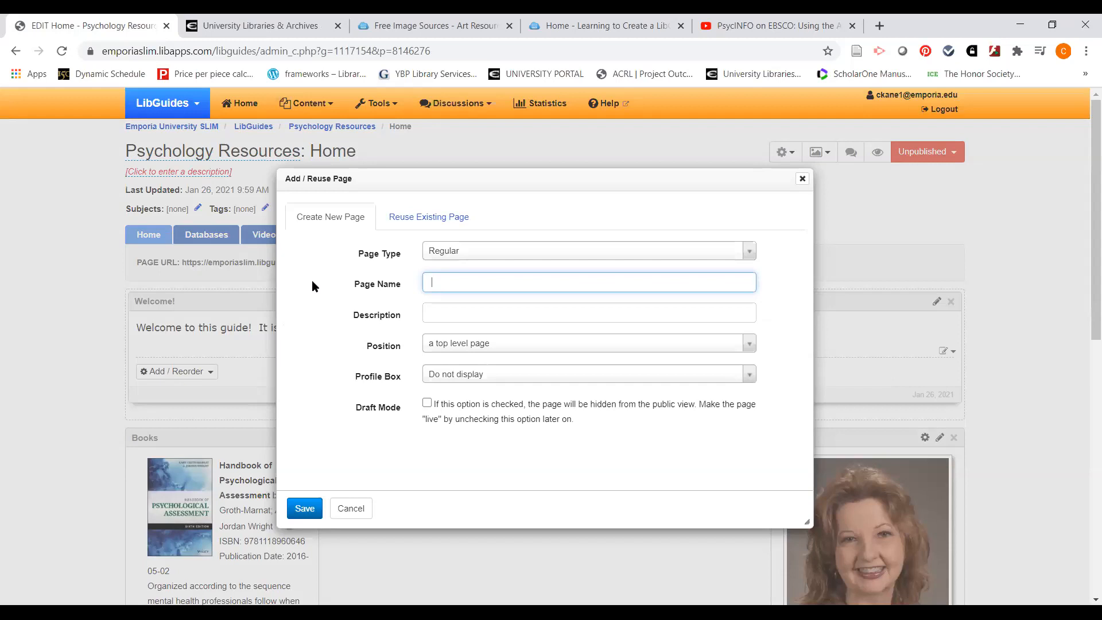
pyautogui.write('Additional Help')
pyautogui.click(317, 508)
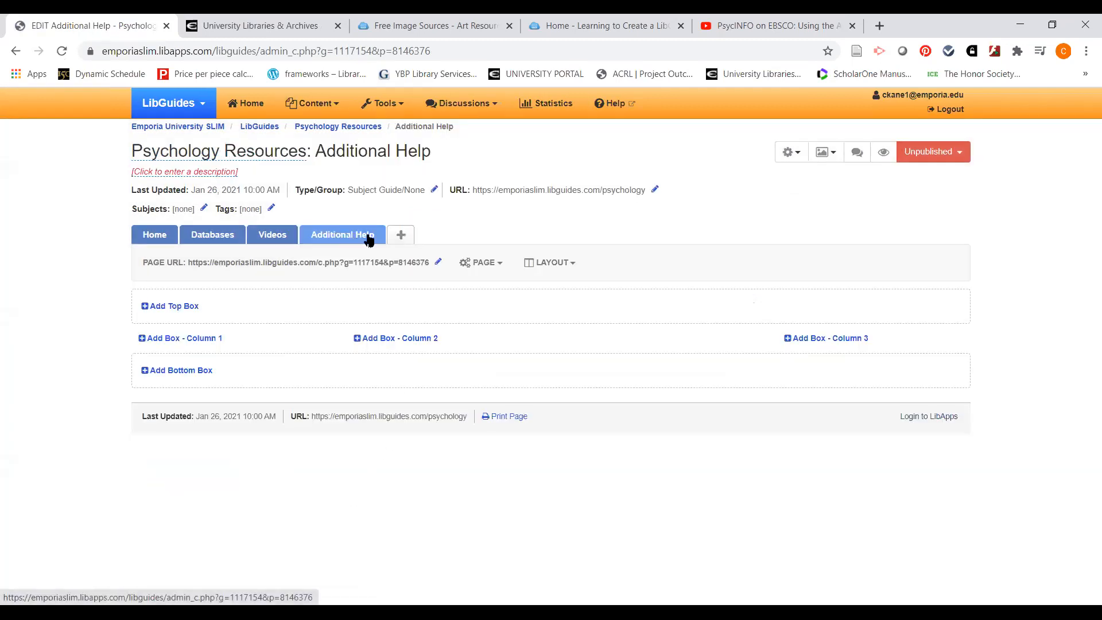
# Add a standard box named "Images" to column 2 of the Additional Help page
pyautogui.click(401, 339)
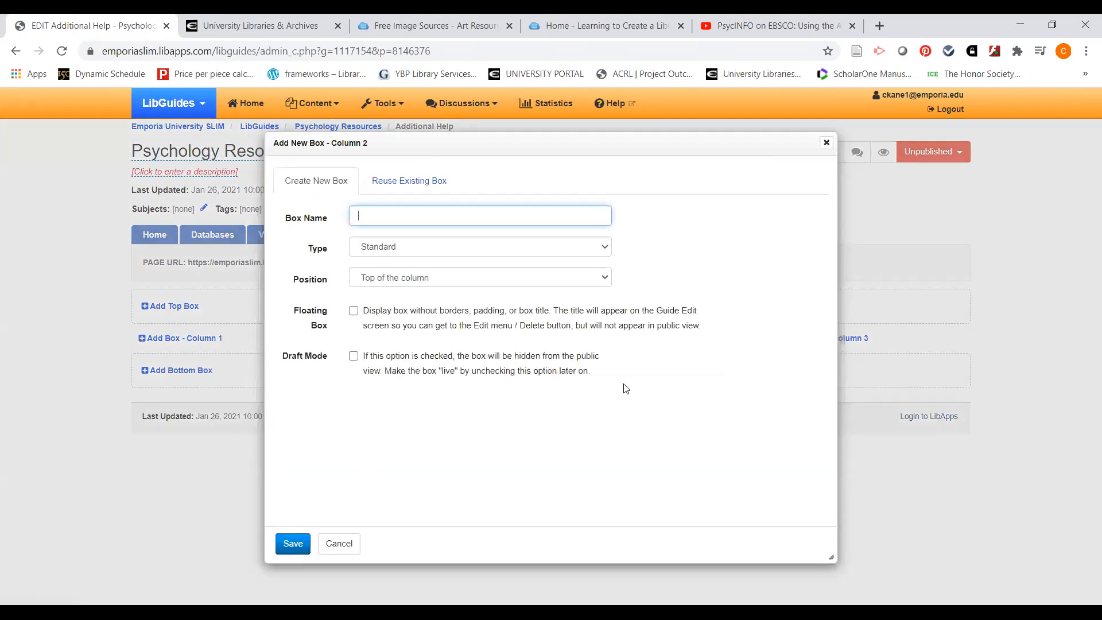
pyautogui.write('Images')
pyautogui.click(300, 548)
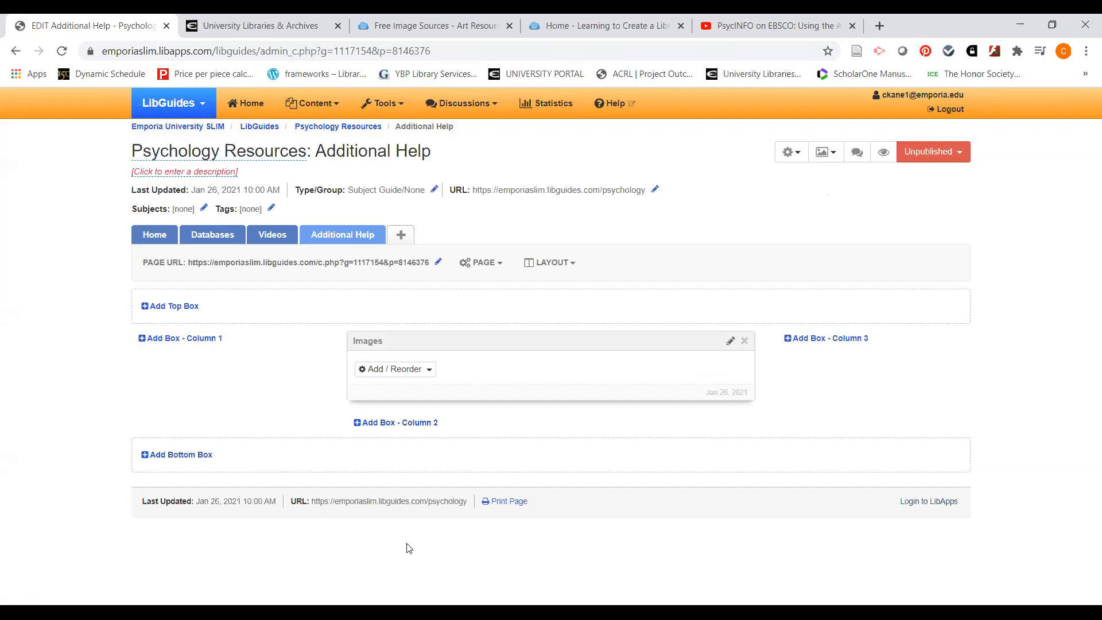
# Start a rich text item in the Images box and look over the source and link options for inserting an image
pyautogui.click(430, 370)
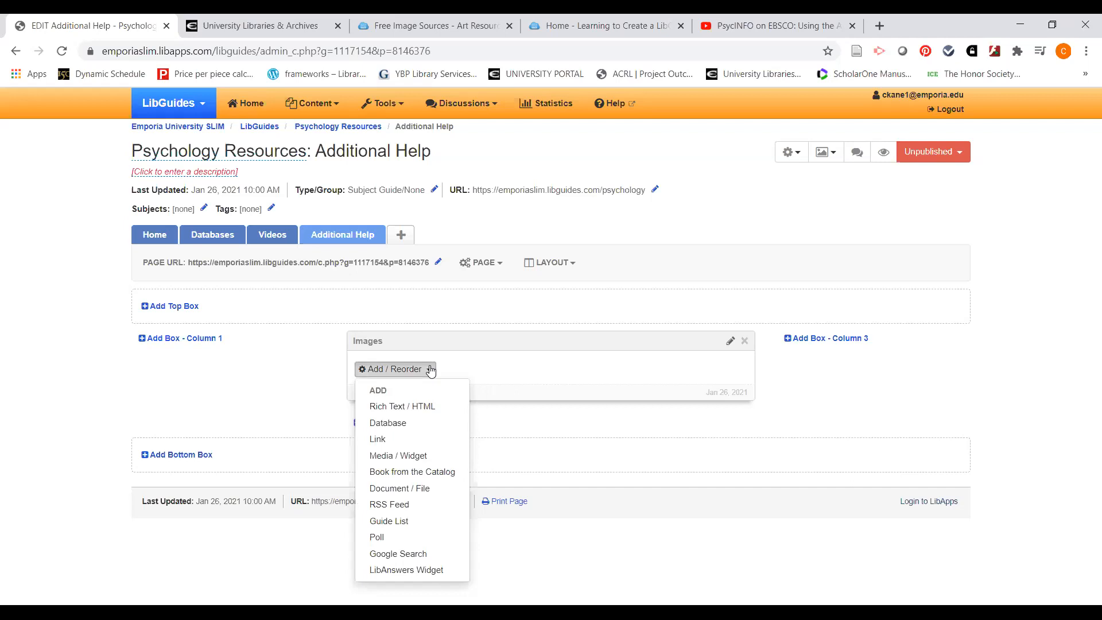
pyautogui.click(422, 407)
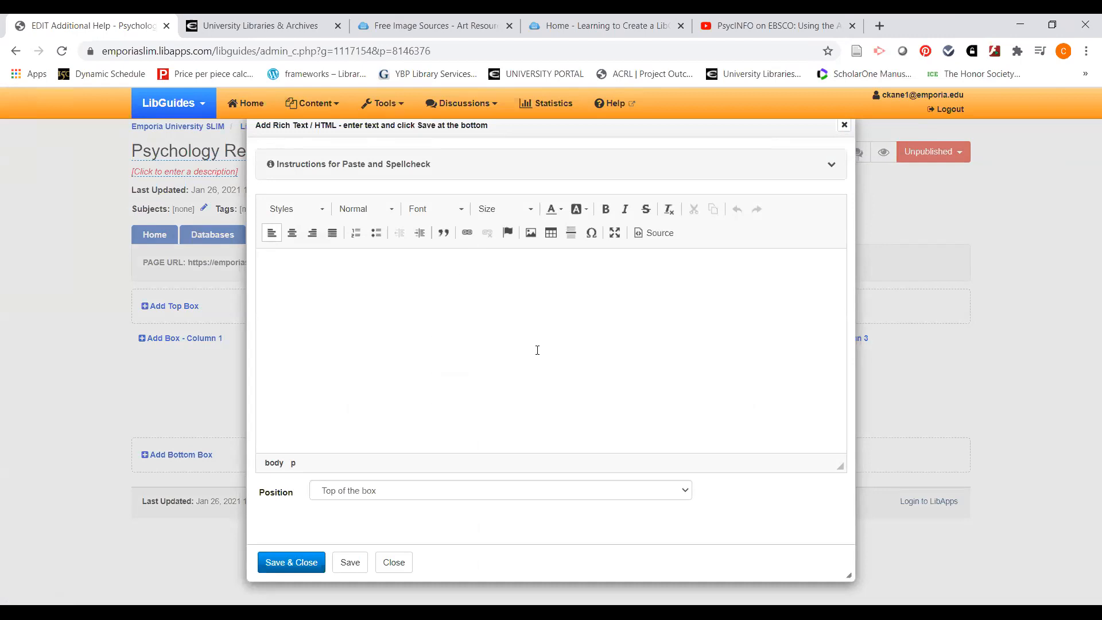
pyautogui.click(531, 234)
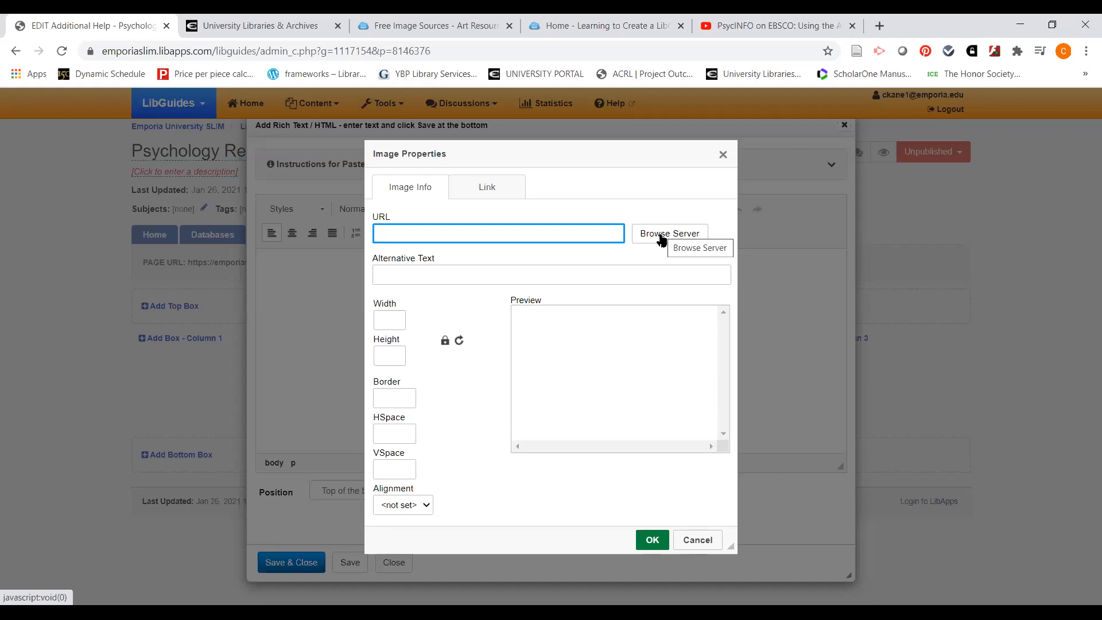
pyautogui.click(663, 237)
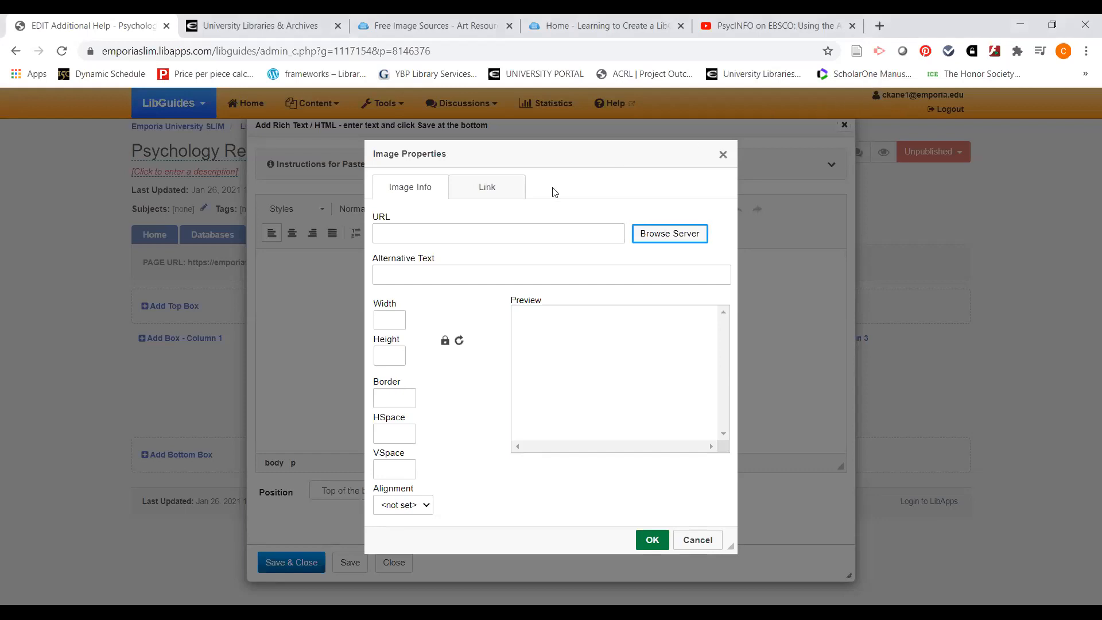
pyautogui.click(490, 187)
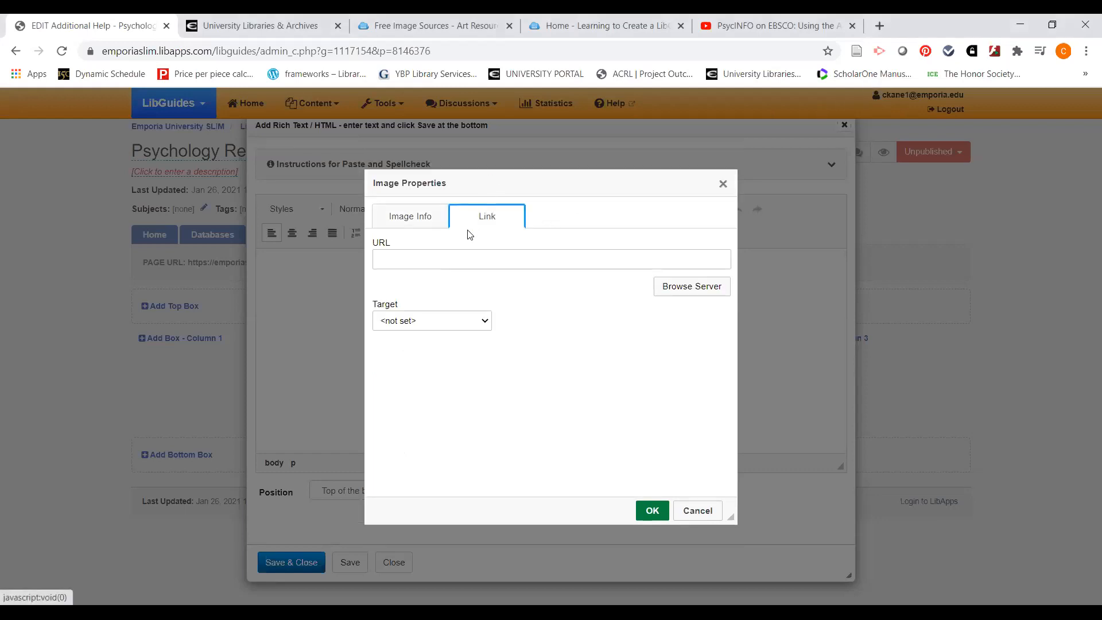
pyautogui.click(421, 220)
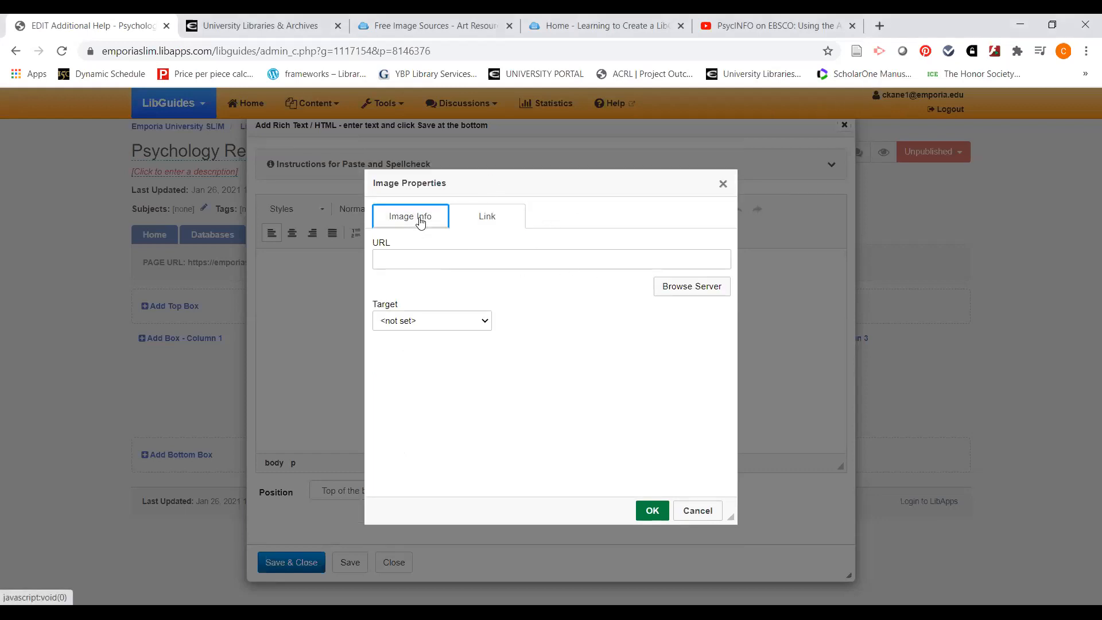
# Browse the server's image library and copy the URL of 2nd_floor_after.jpg
pyautogui.click(661, 238)
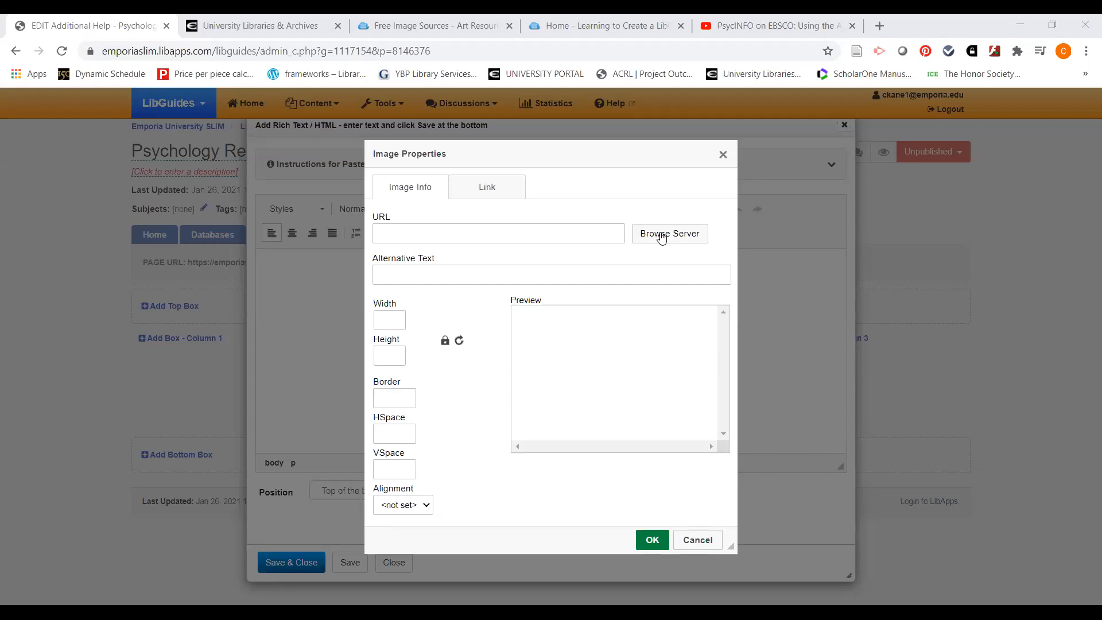
pyautogui.rightClick(519, 368)
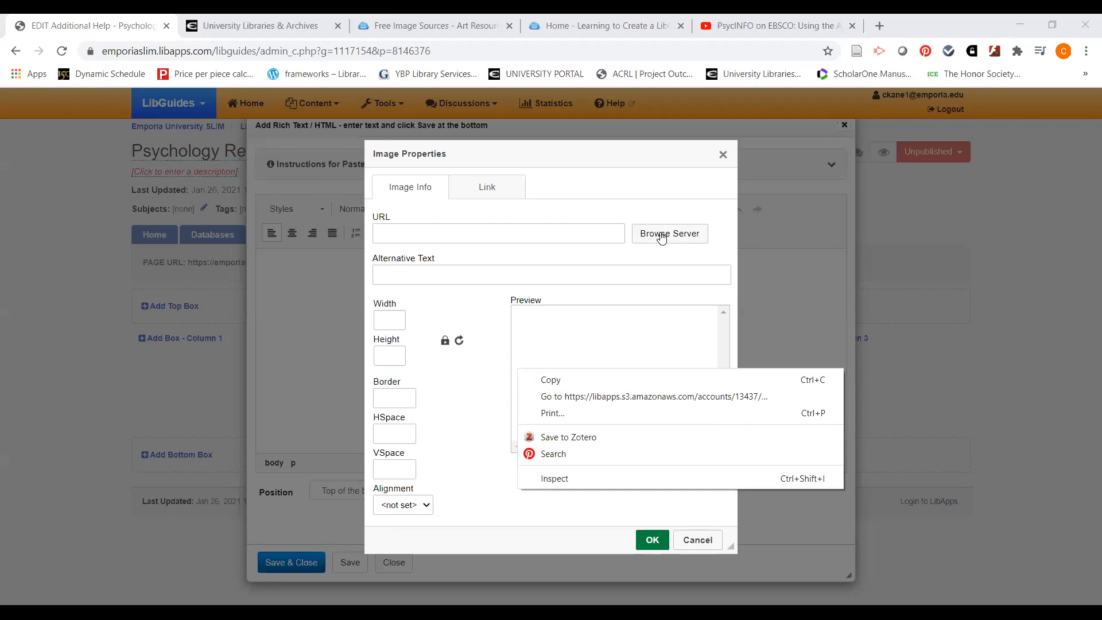
pyautogui.click(550, 379)
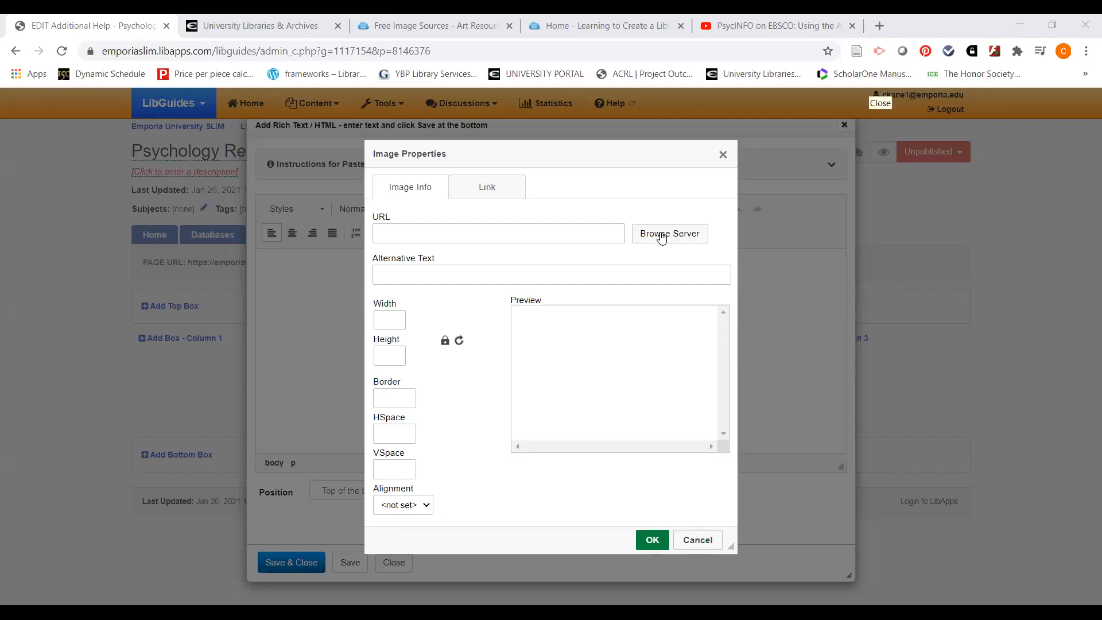
# Paste the copied 2nd_floor_after.jpg URL as the image source, insert the image and save the rich text item
pyautogui.click(503, 234)
pyautogui.rightClick(503, 234)
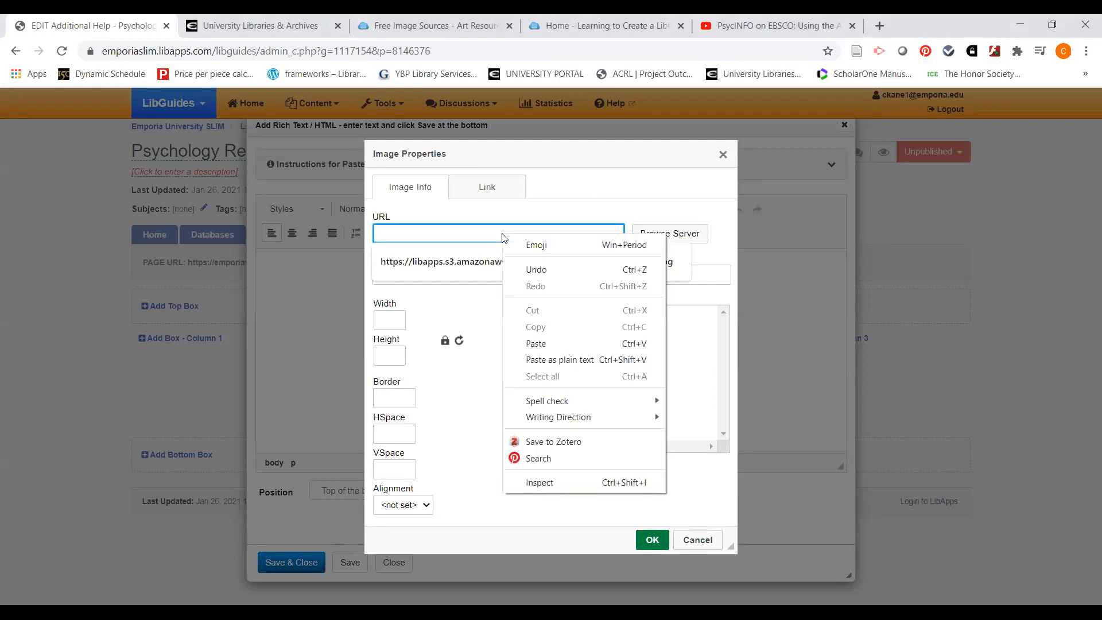
pyautogui.click(546, 362)
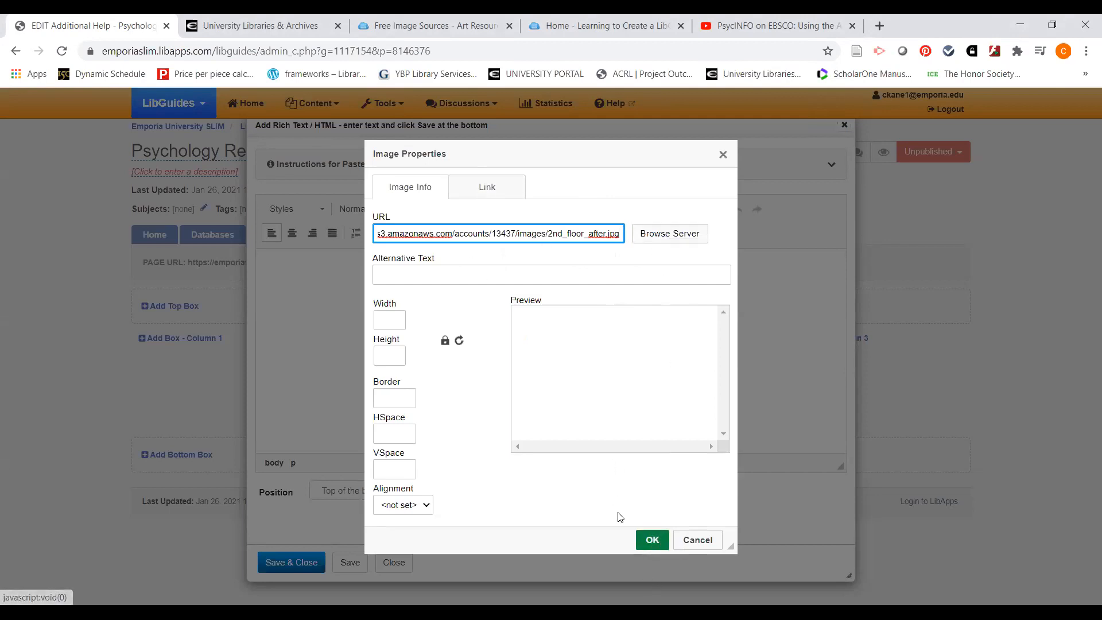
pyautogui.click(651, 539)
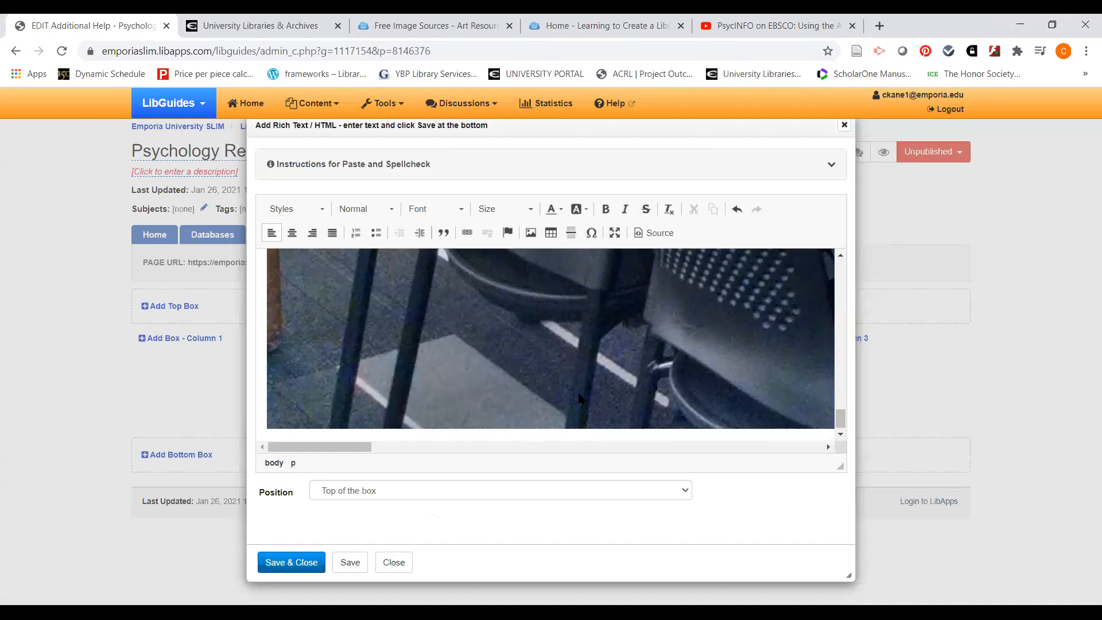
pyautogui.scroll(3, 584, 403)
pyautogui.scroll(3, 583, 403)
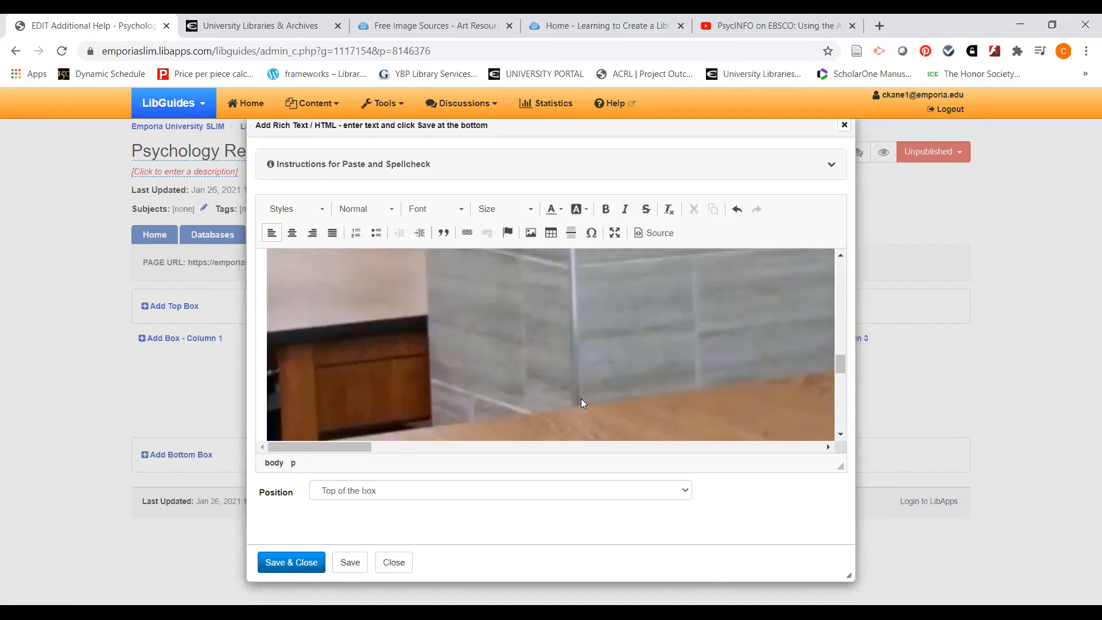
pyautogui.scroll(2, 583, 403)
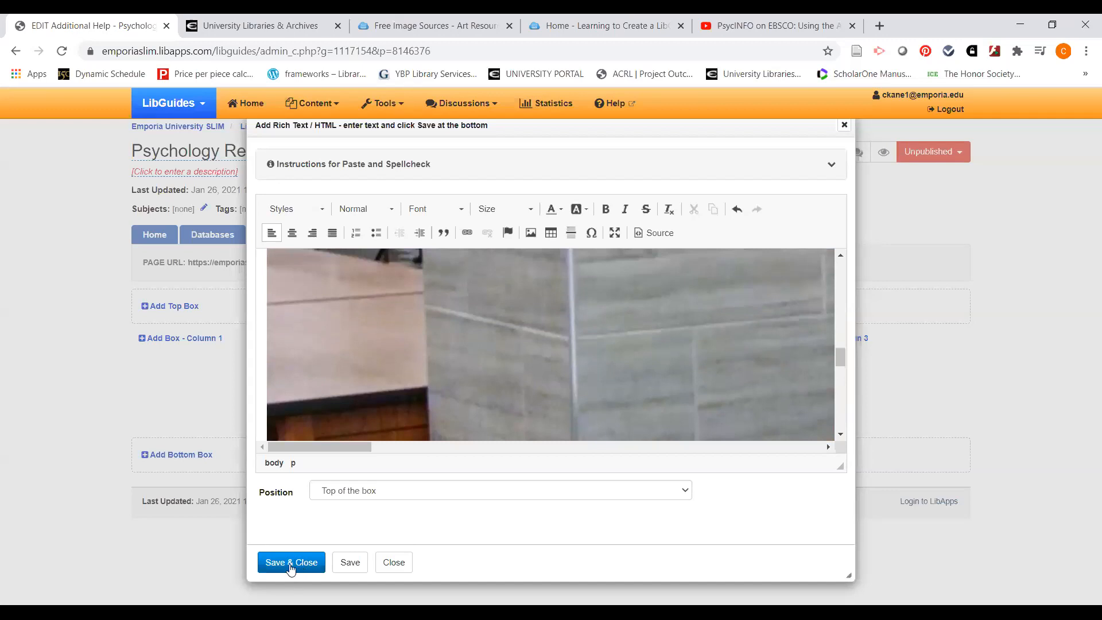
pyautogui.click(293, 564)
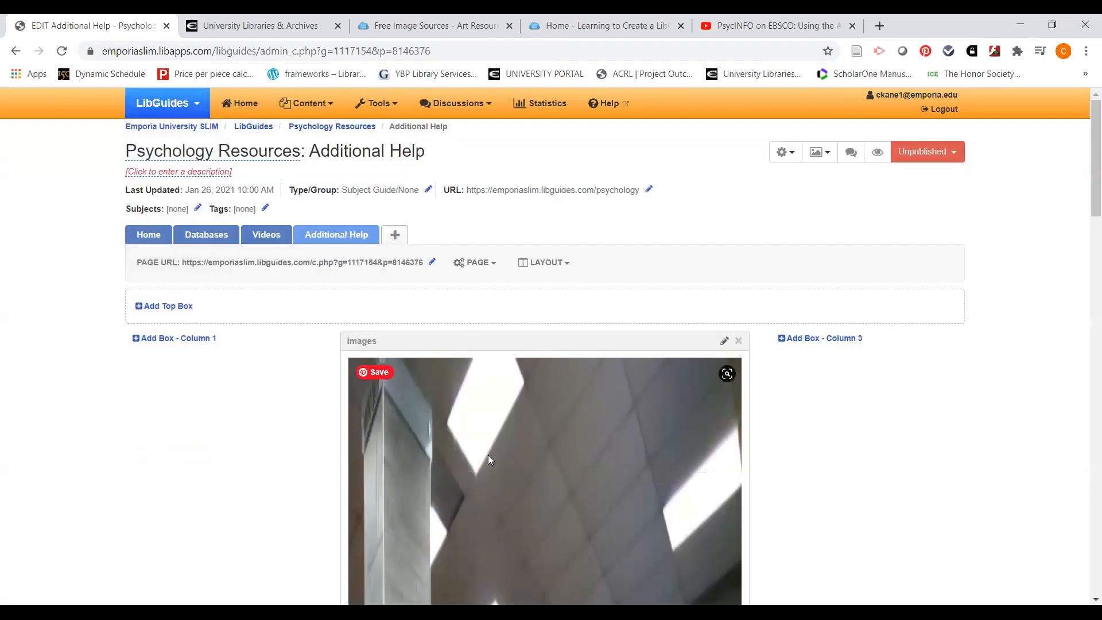
# Check the inserted photo on the Additional Help page and reopen its rich text item for editing
pyautogui.scroll(-4, 485, 454)
pyautogui.scroll(-5, 481, 457)
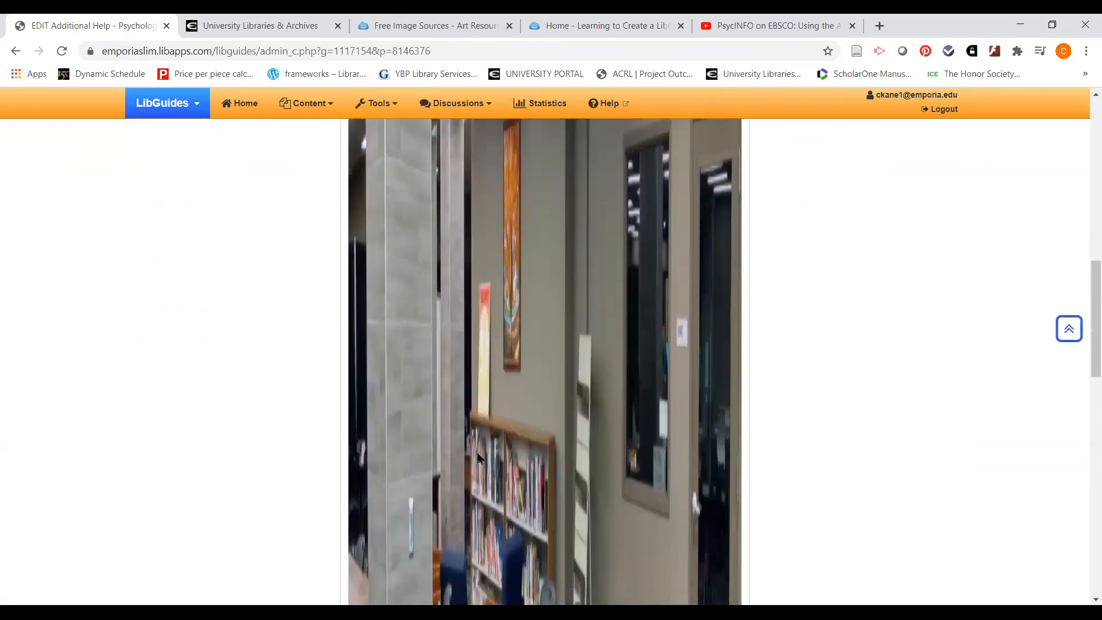
pyautogui.scroll(5, 476, 459)
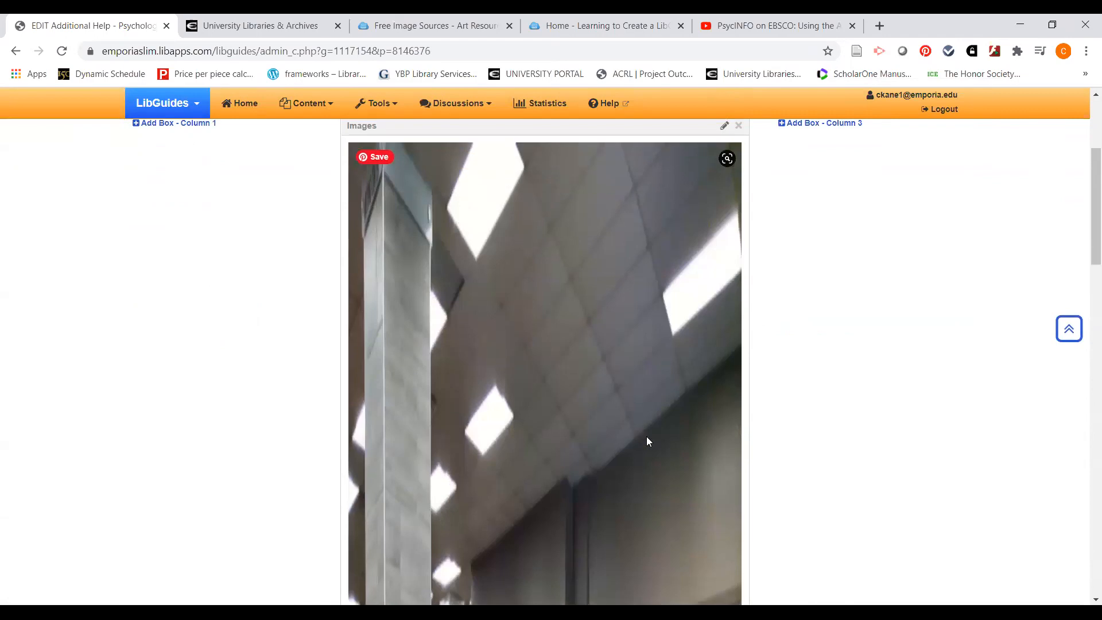
pyautogui.scroll(-20, 646, 441)
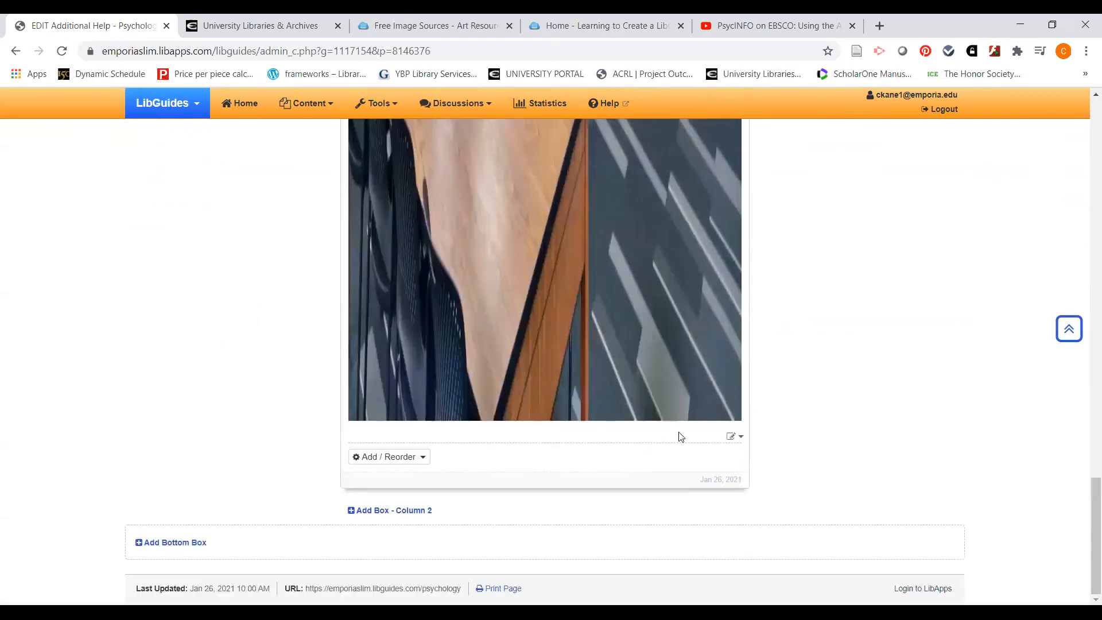
pyautogui.click(736, 437)
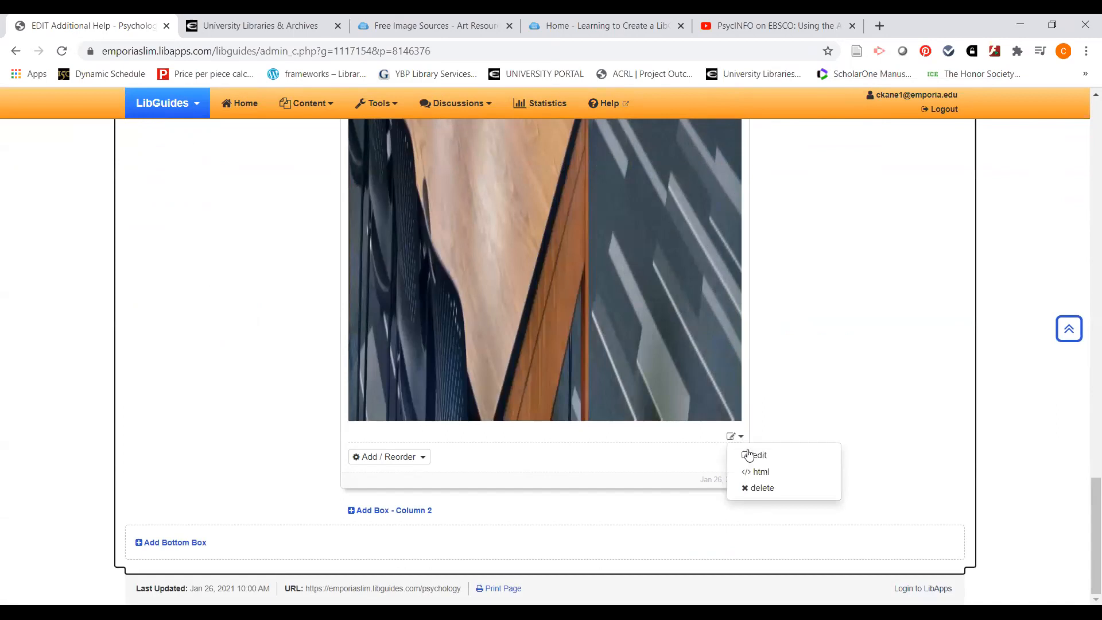
pyautogui.click(749, 454)
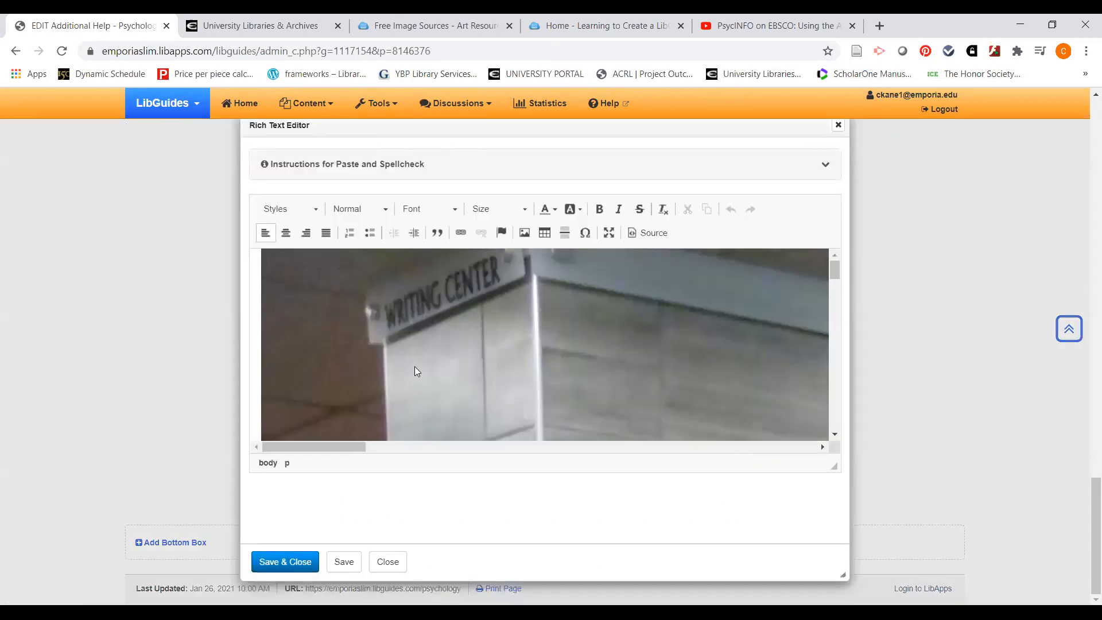
# Set the photo's width to 400 in its image properties, keeping the proportions, and save the rich text item
pyautogui.scroll(-1, 521, 325)
pyautogui.scroll(-1, 523, 337)
pyautogui.rightClick(516, 337)
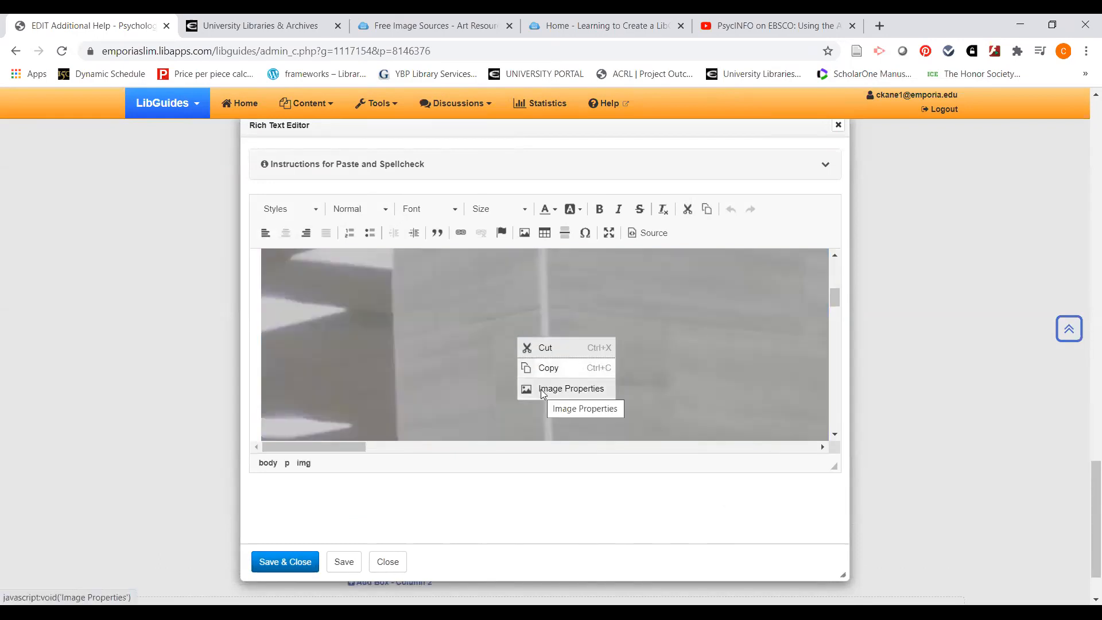
pyautogui.click(542, 390)
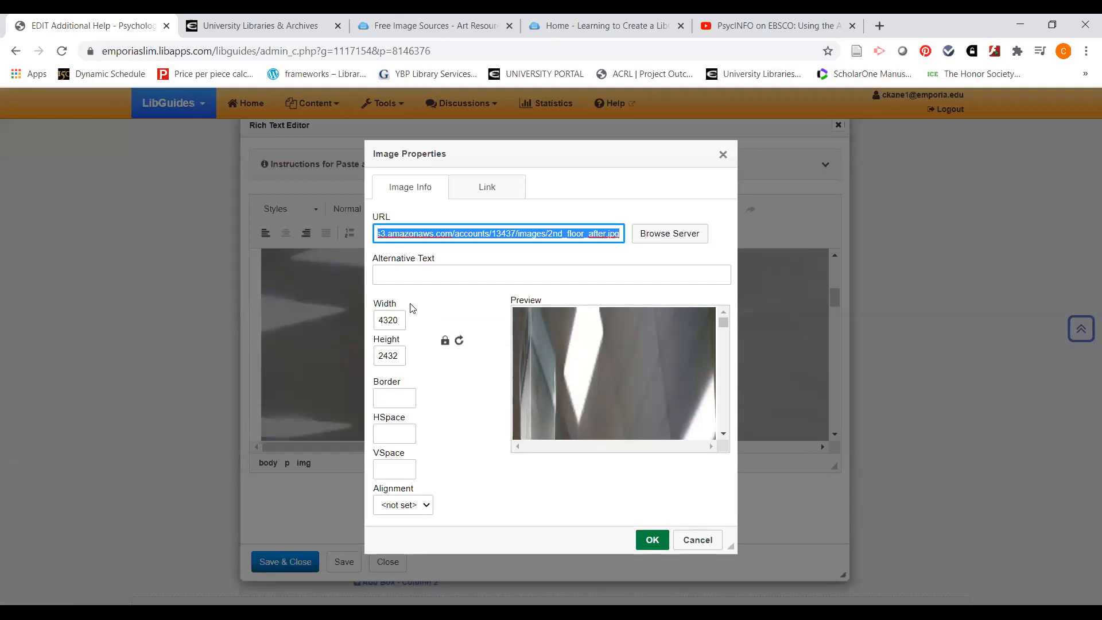
pyautogui.doubleClick(401, 318)
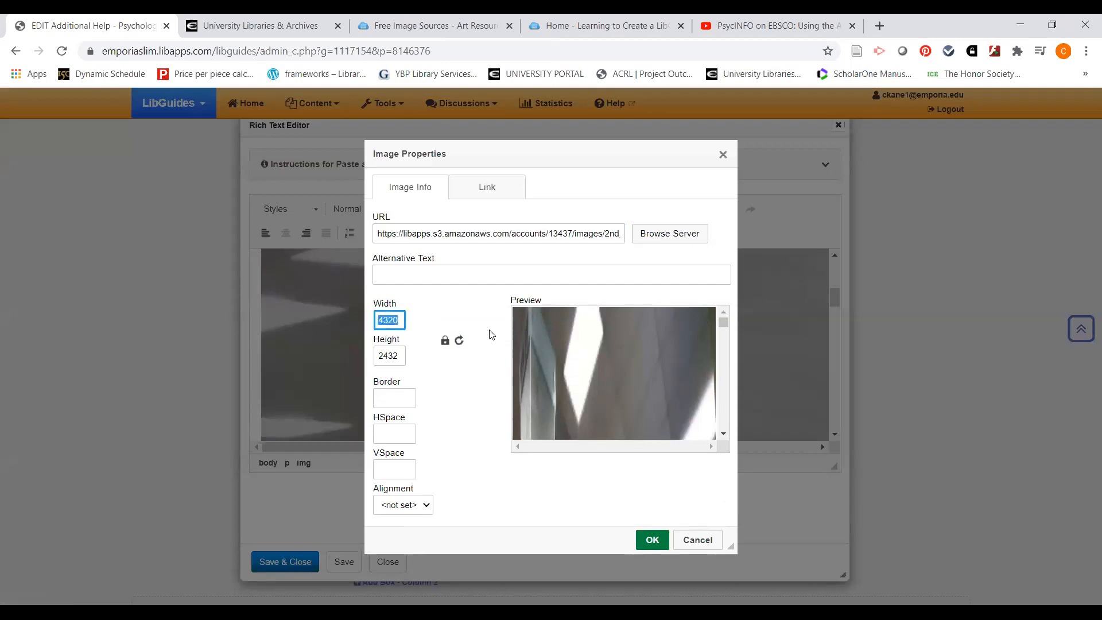
pyautogui.write('400')
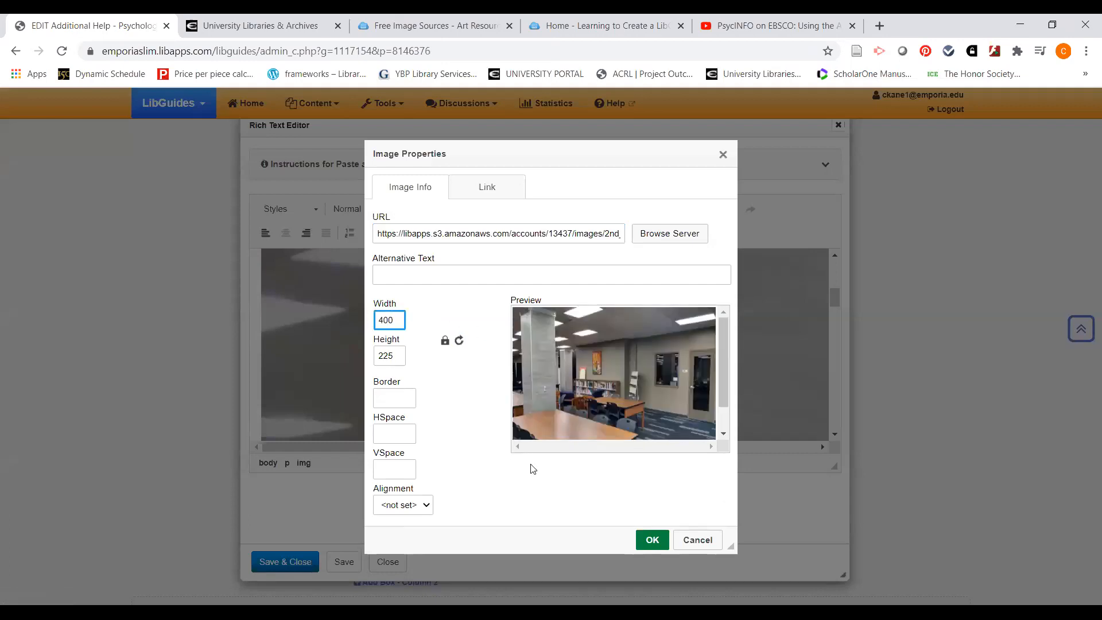
pyautogui.click(653, 541)
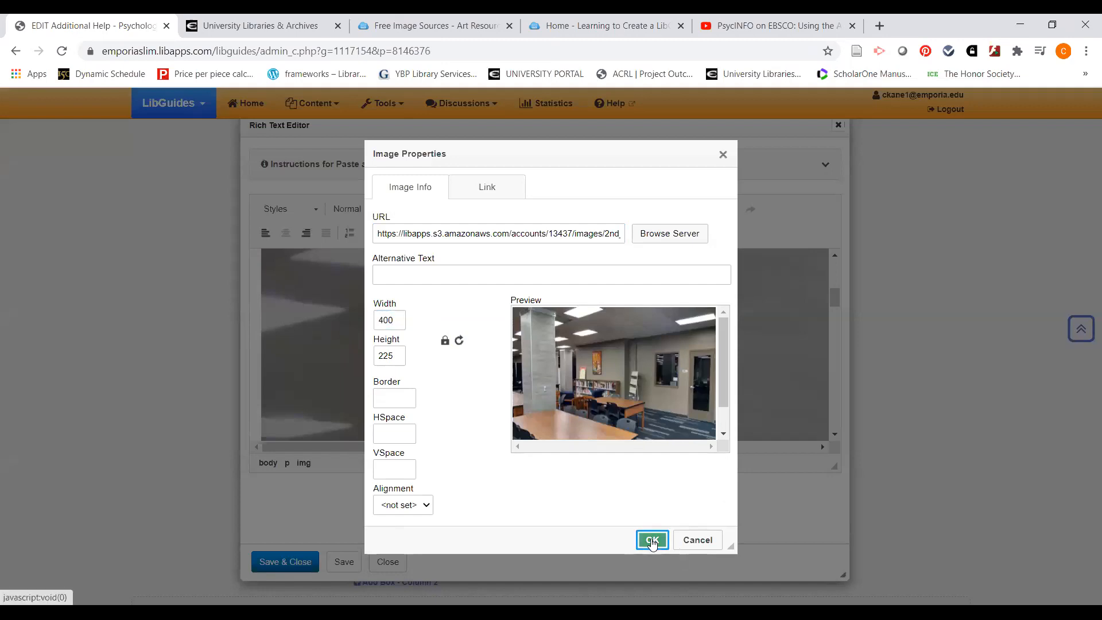
pyautogui.click(287, 563)
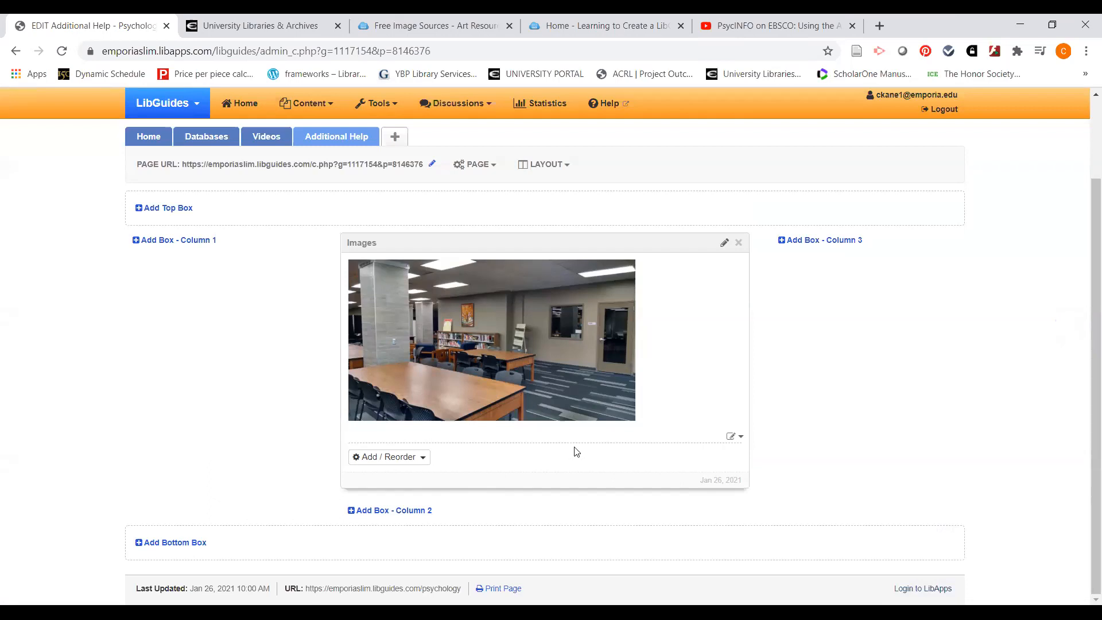
# Set the guide's publication status to Private, save it along with Community content sharing, and close the guide status settings
pyautogui.scroll(2, 576, 451)
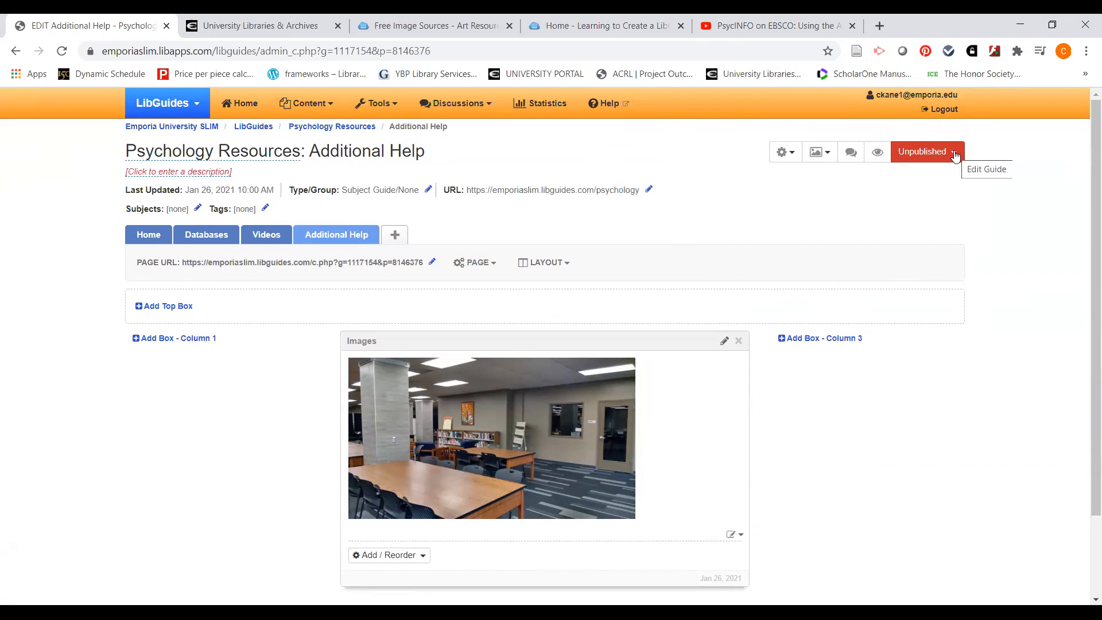
pyautogui.click(955, 156)
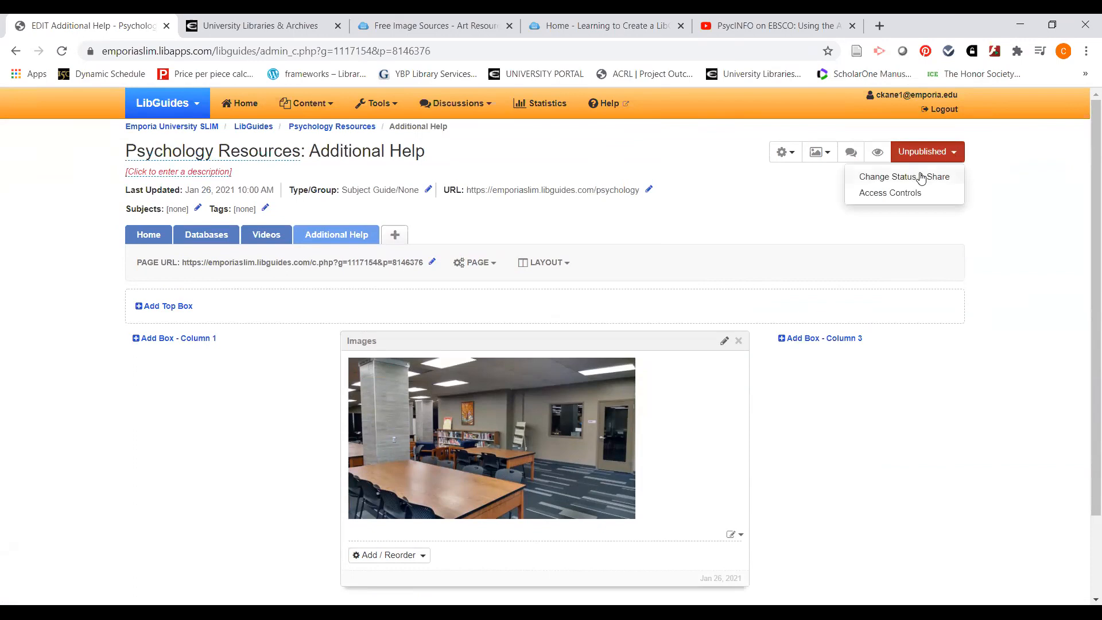
pyautogui.click(919, 177)
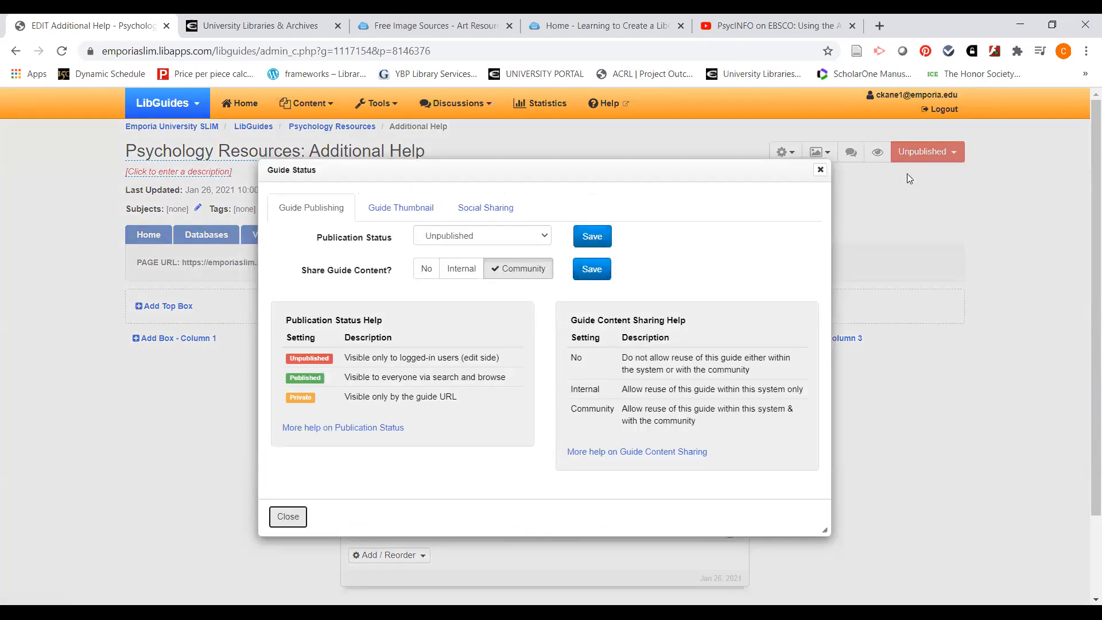
pyautogui.click(545, 236)
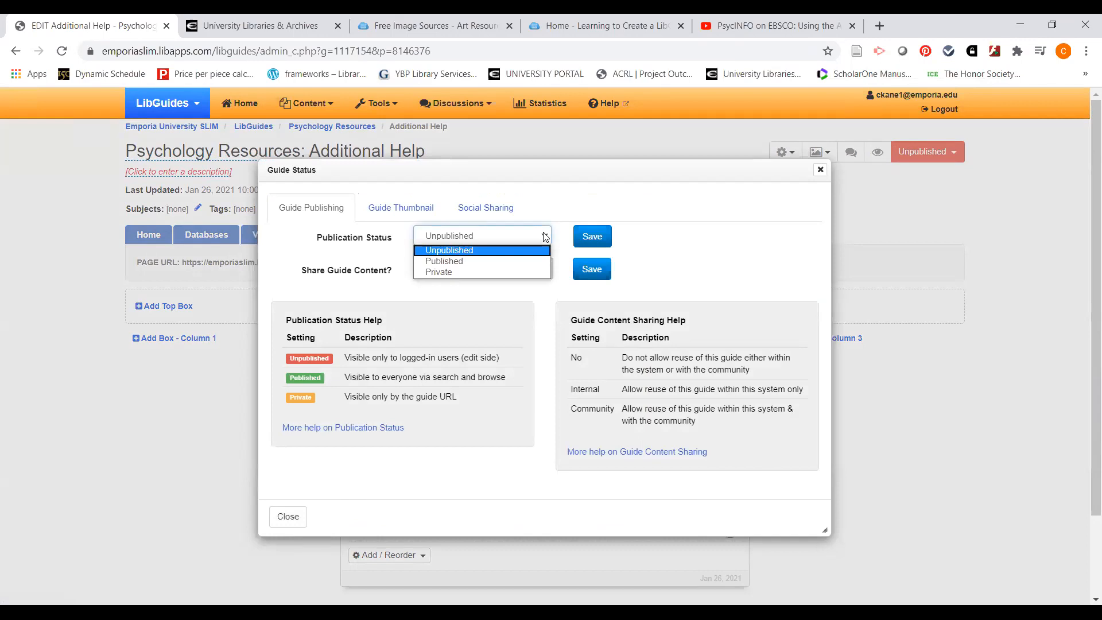
pyautogui.click(470, 272)
pyautogui.click(590, 238)
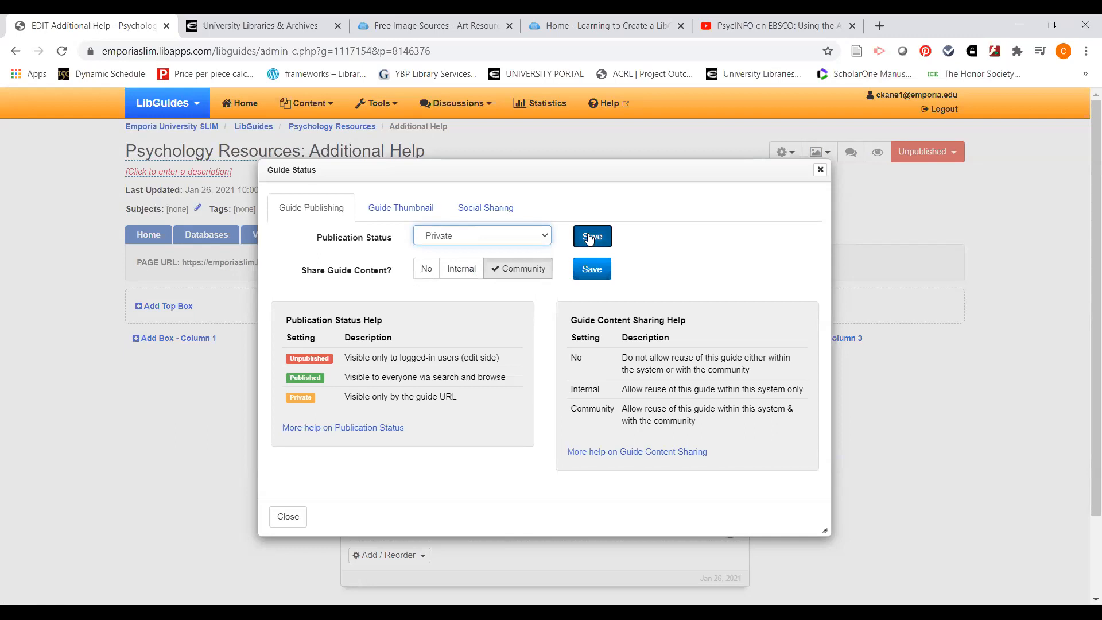
pyautogui.click(590, 272)
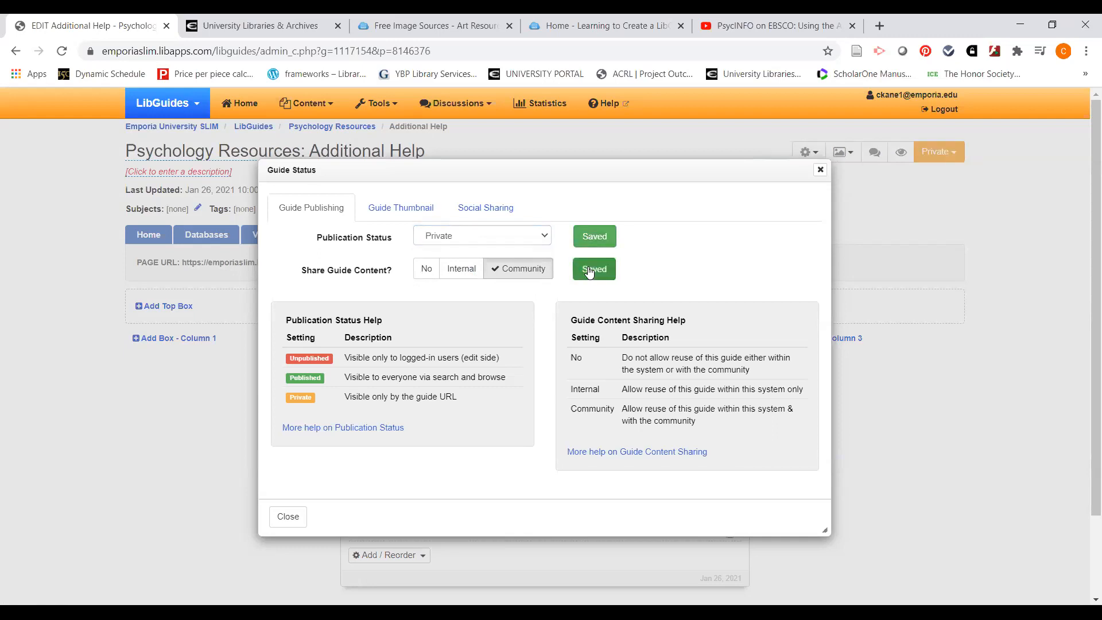
pyautogui.click(293, 518)
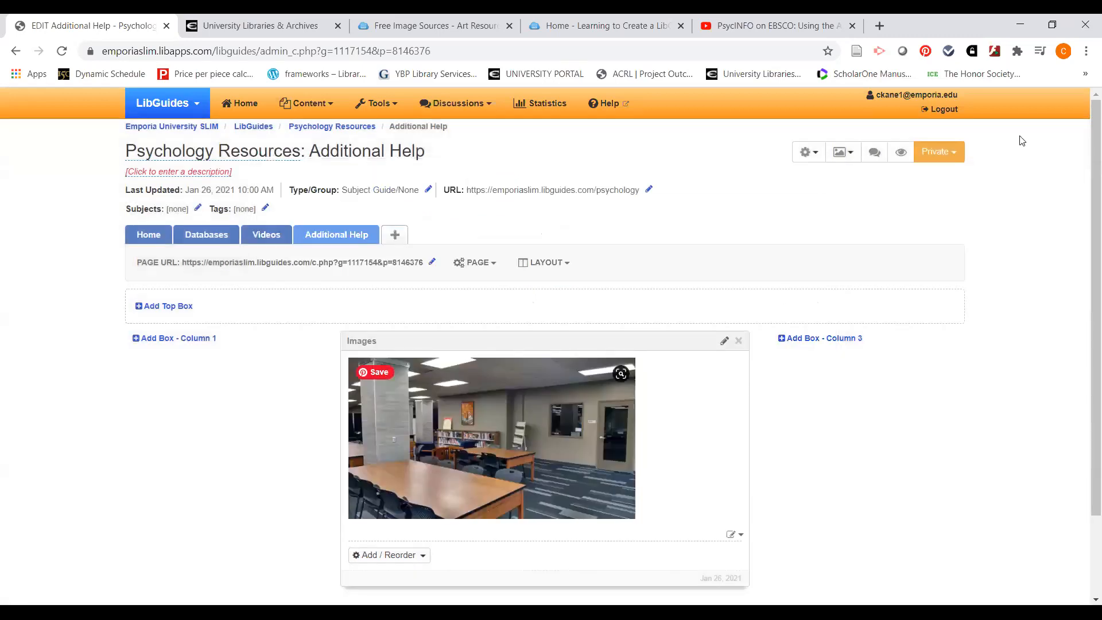
pyautogui.moveTo(467, 191); pyautogui.dragTo(637, 193)
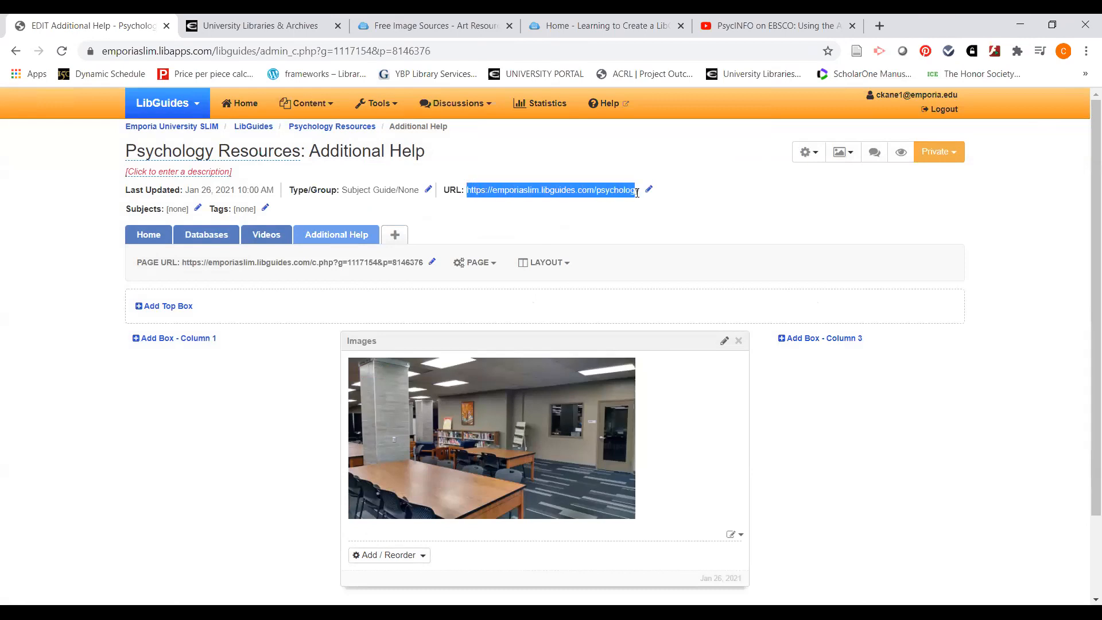
pyautogui.click(632, 207)
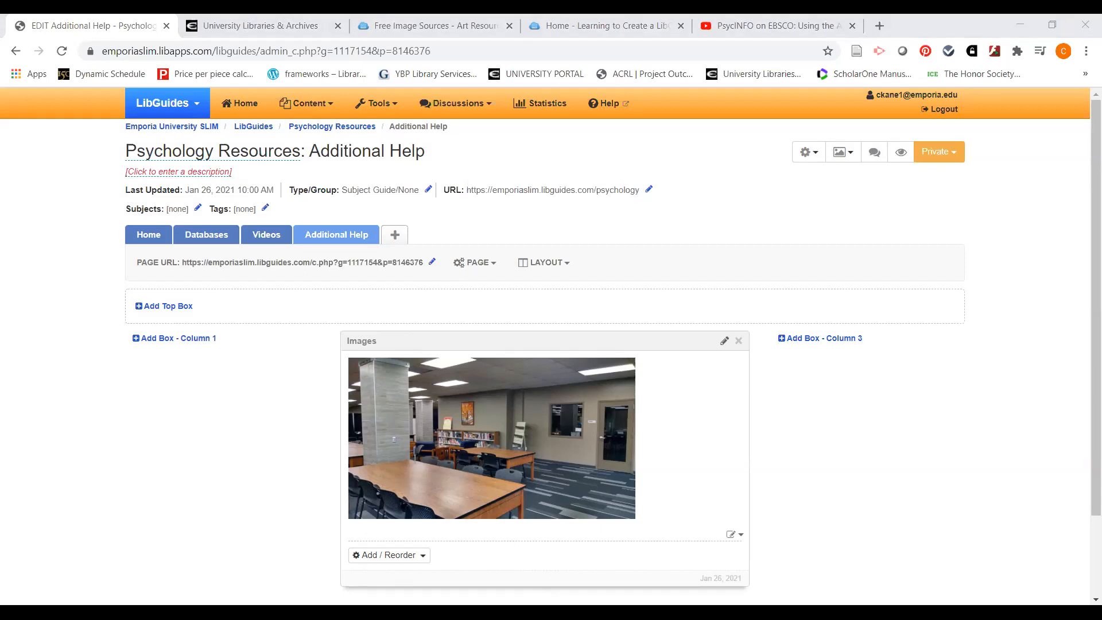
pyautogui.hotkey('alt', 'Tab')
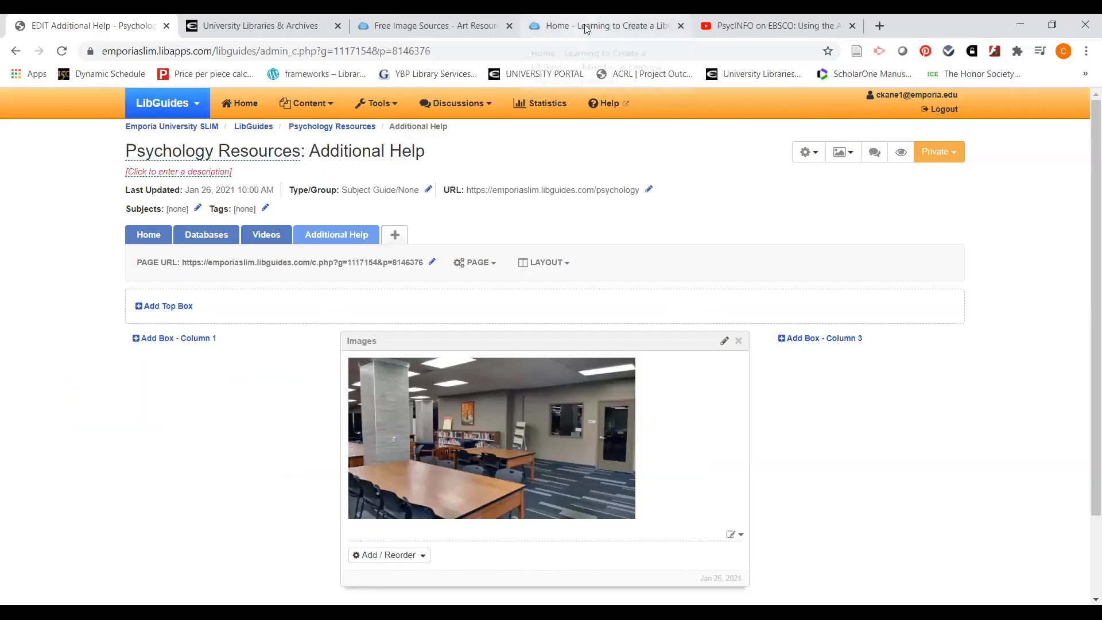
# Look through the Learning to Create a LibGuide guide's LibGuides Structure, Embedded Video/Audio, Adding Images and More Help pages
pyautogui.click(584, 27)
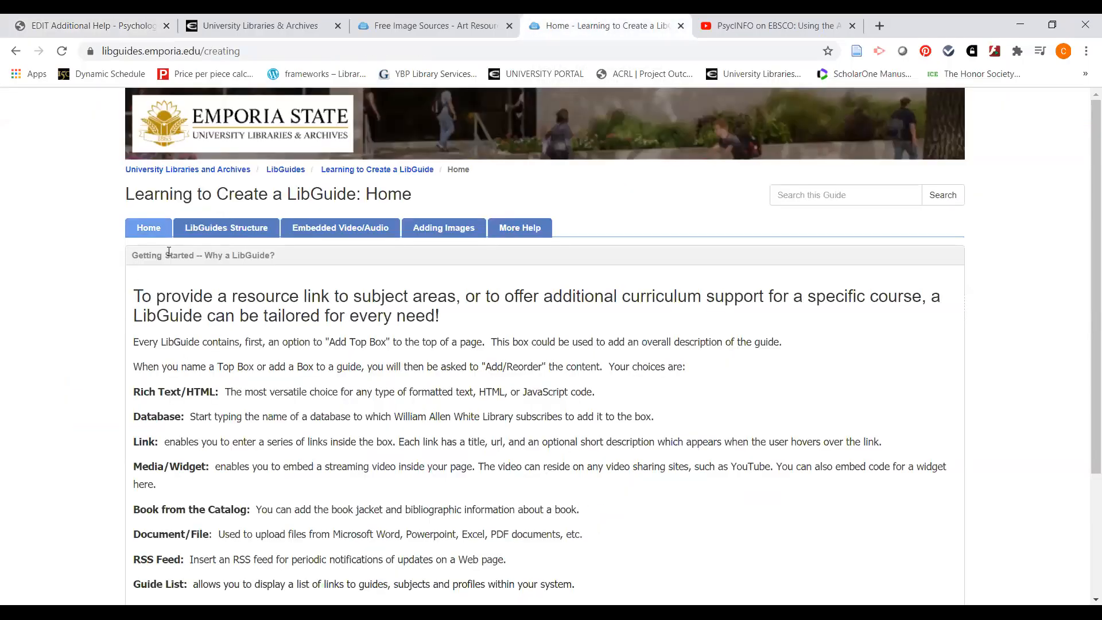
pyautogui.click(224, 228)
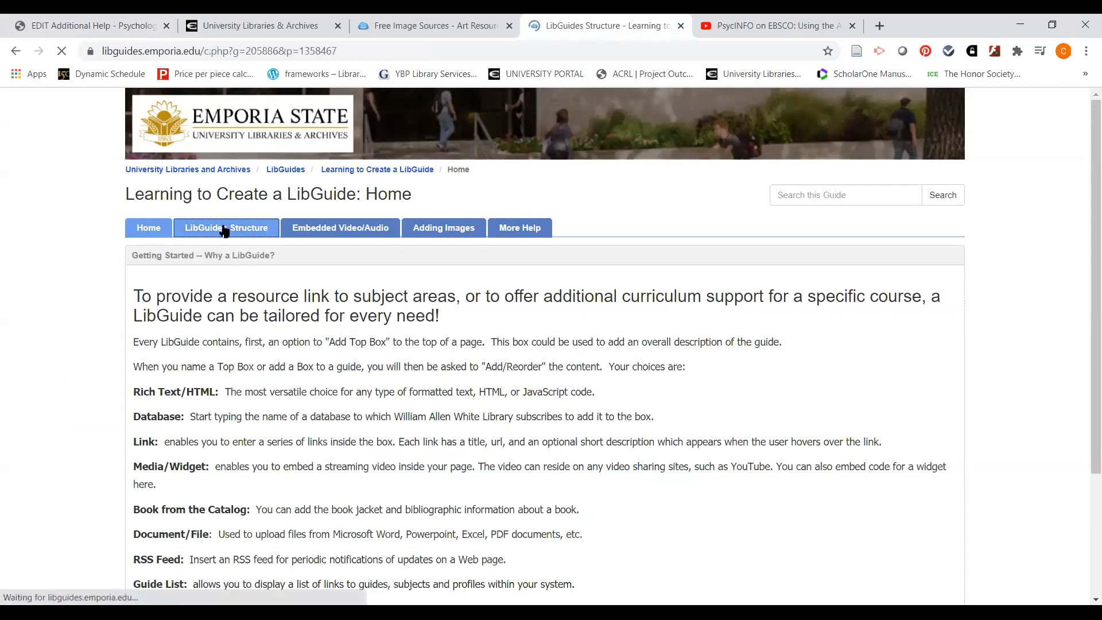
pyautogui.click(337, 230)
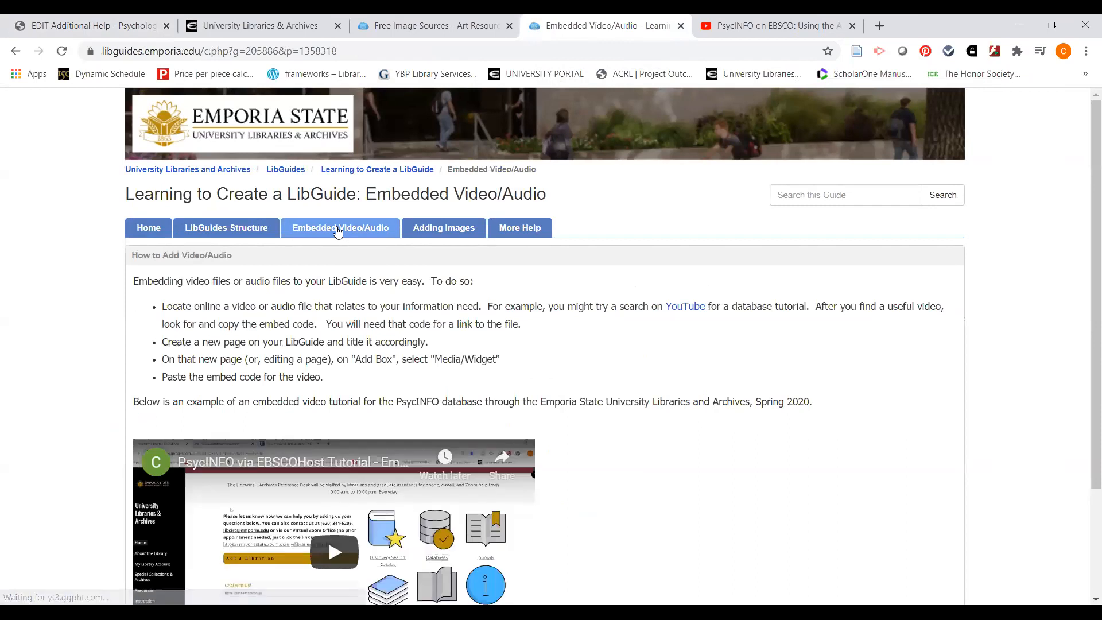
pyautogui.click(426, 230)
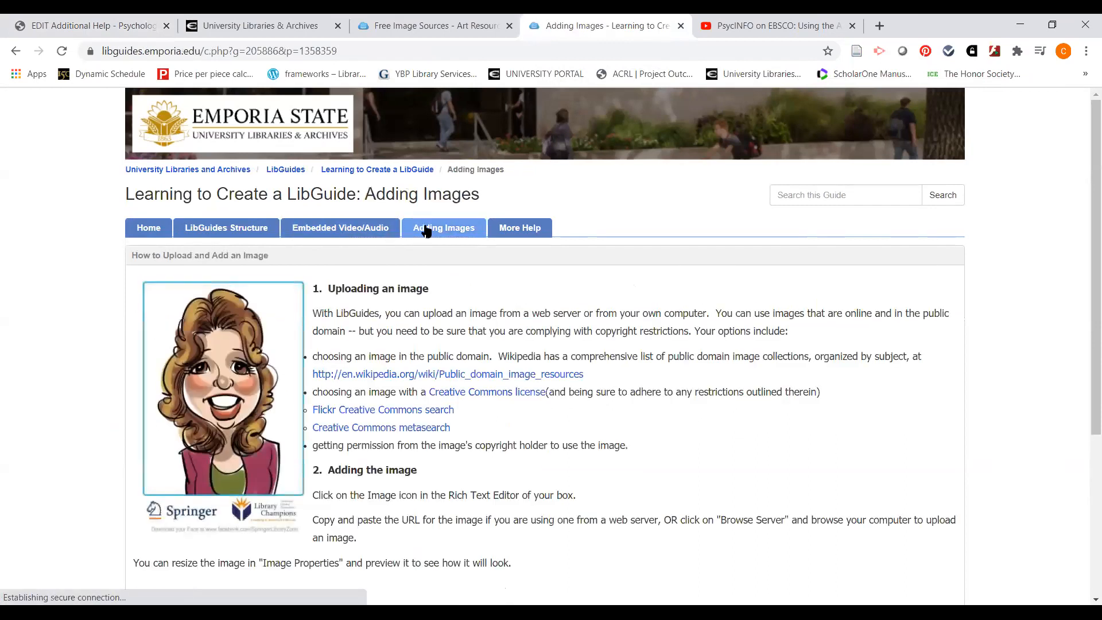
pyautogui.click(528, 230)
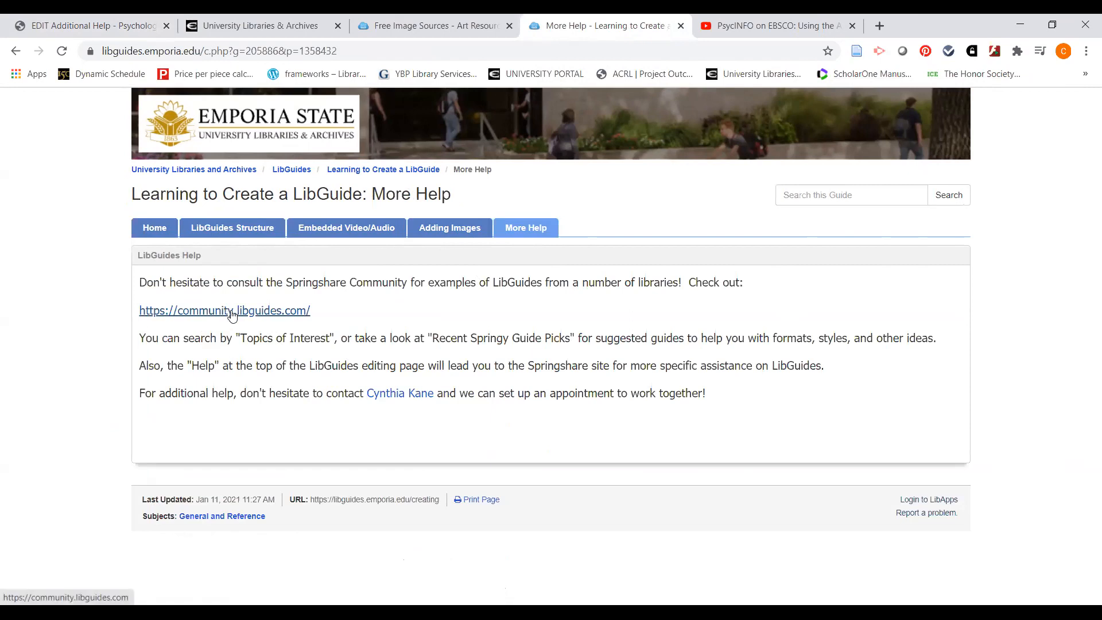
# Open the LibGuides Community site from the More Help page and examine the American Social Movements guide among the Springy picks
pyautogui.click(232, 313)
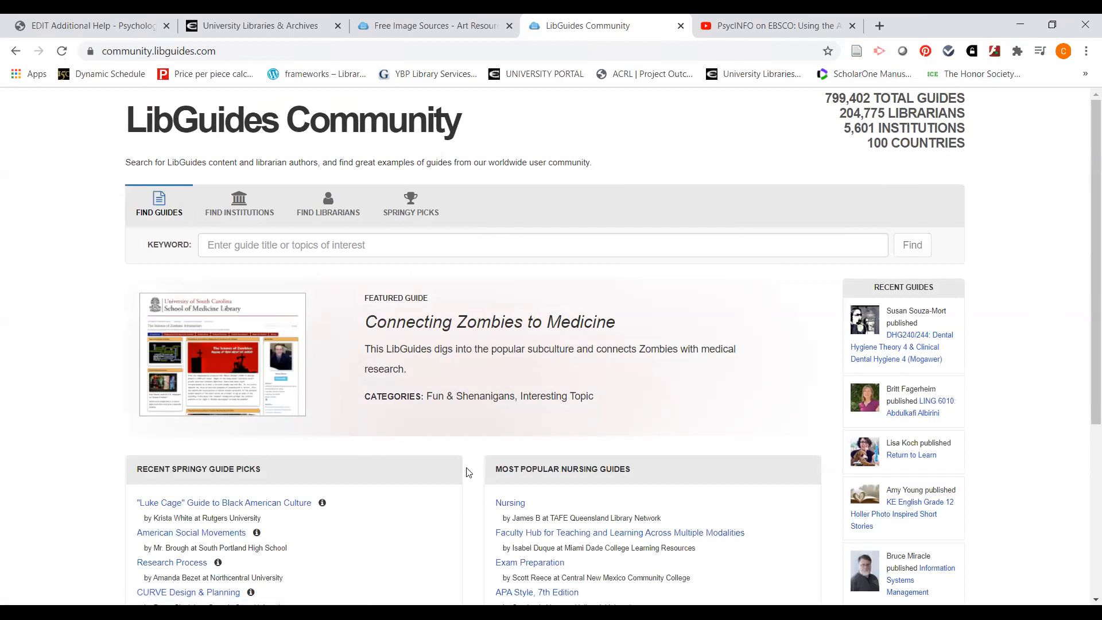
pyautogui.scroll(-4, 465, 472)
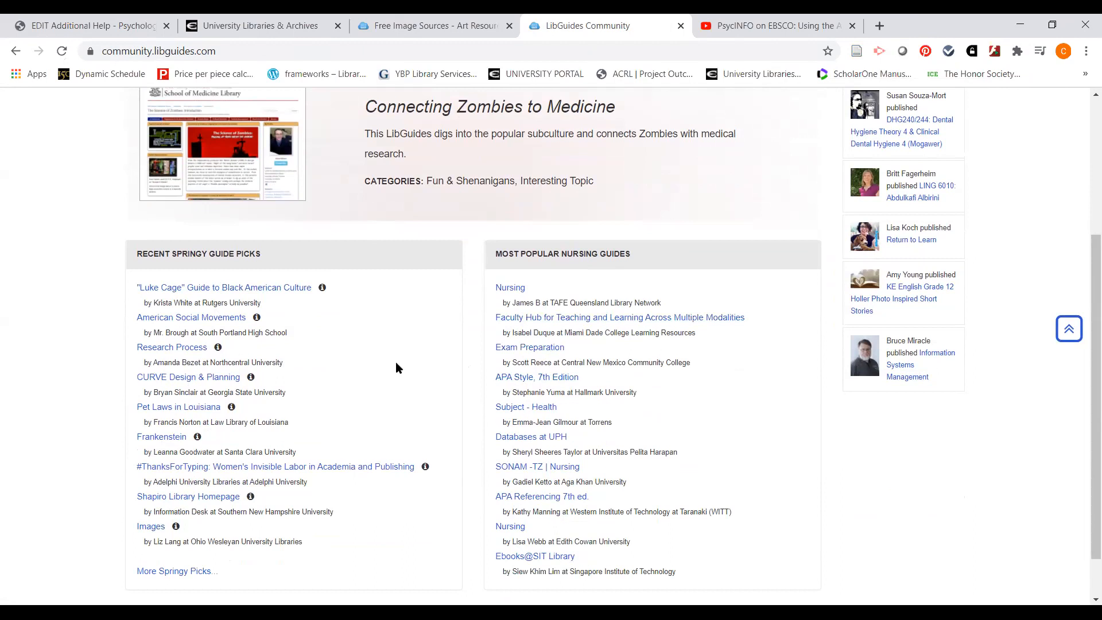
pyautogui.click(220, 319)
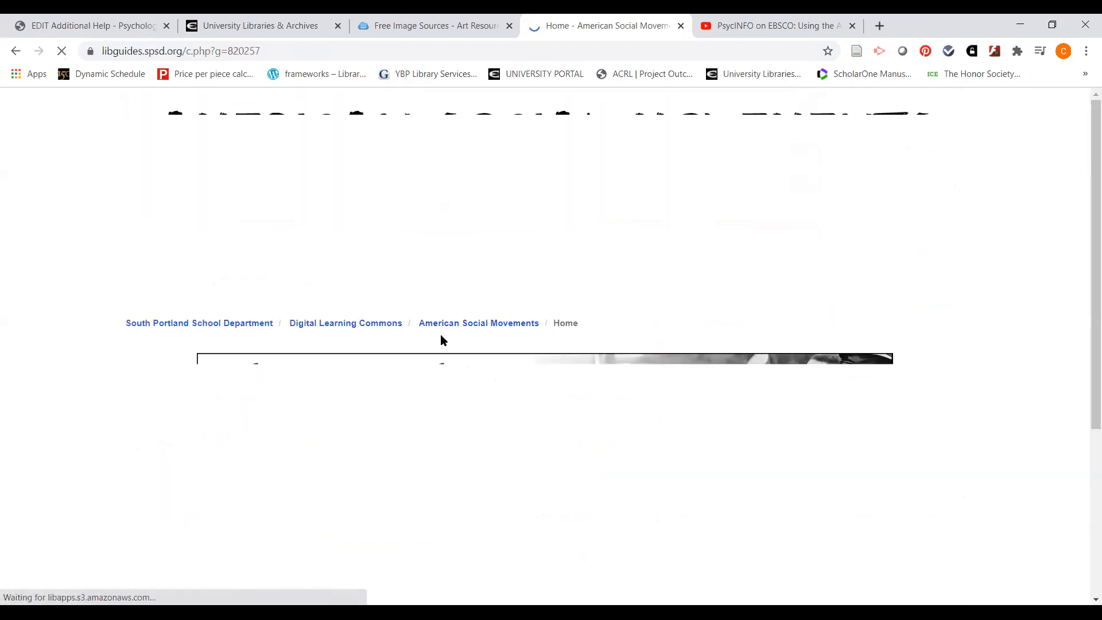
pyautogui.scroll(-6, 441, 338)
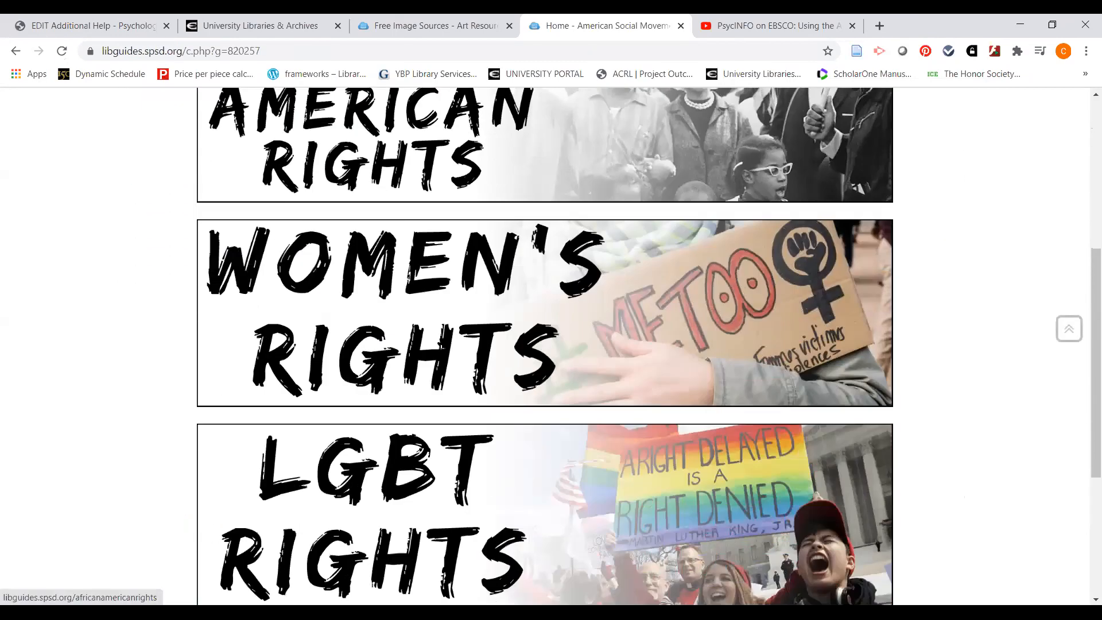
pyautogui.scroll(-4, 441, 342)
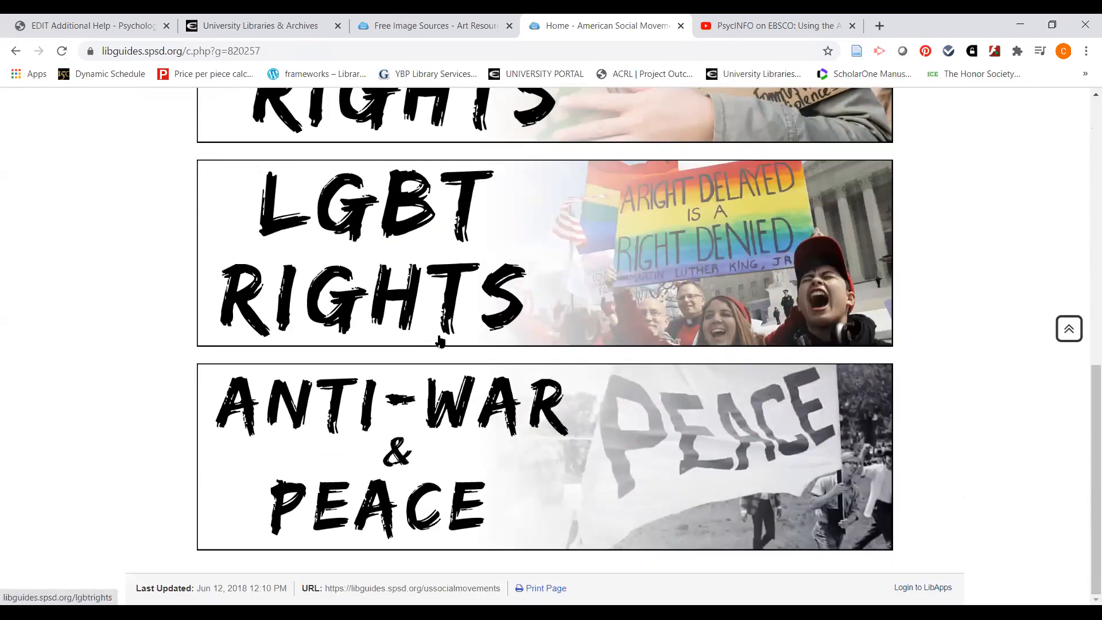
pyautogui.scroll(10, 441, 341)
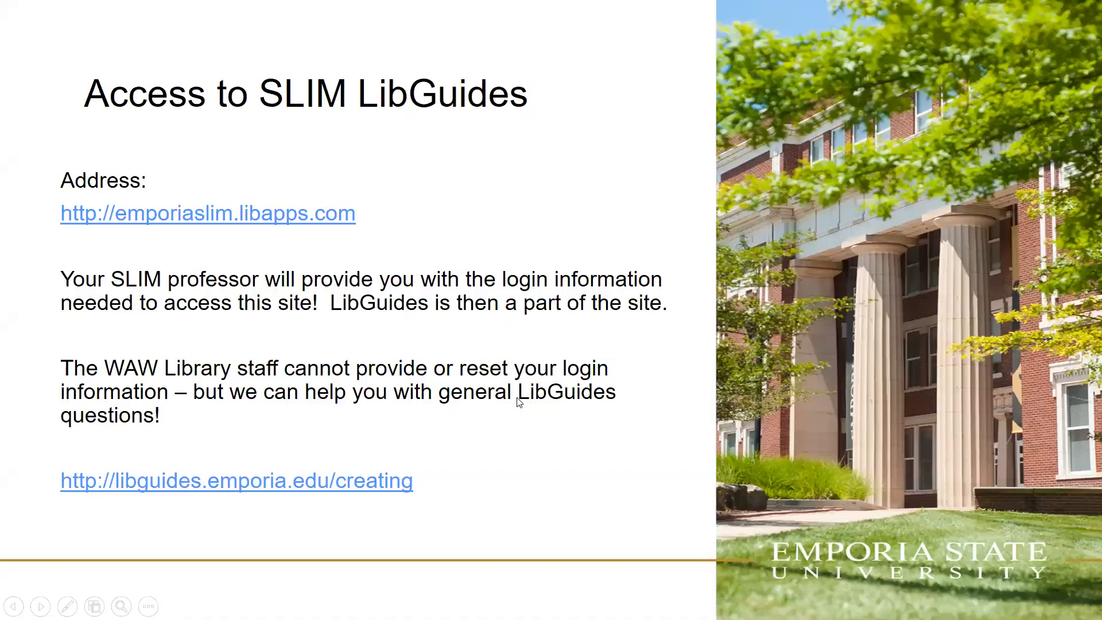
pyautogui.click(517, 398)
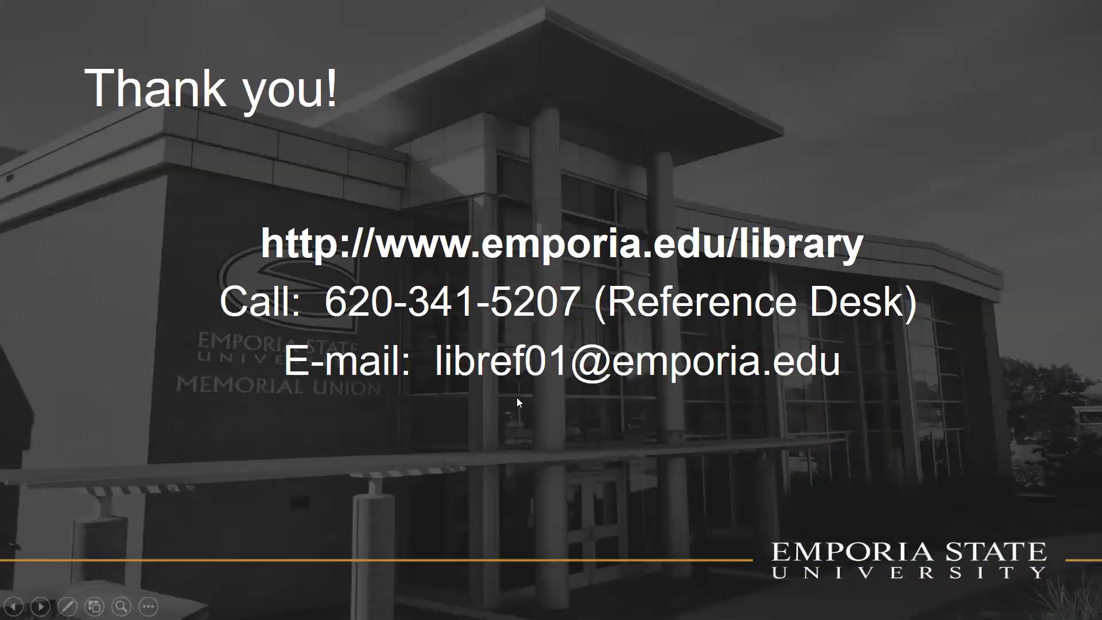